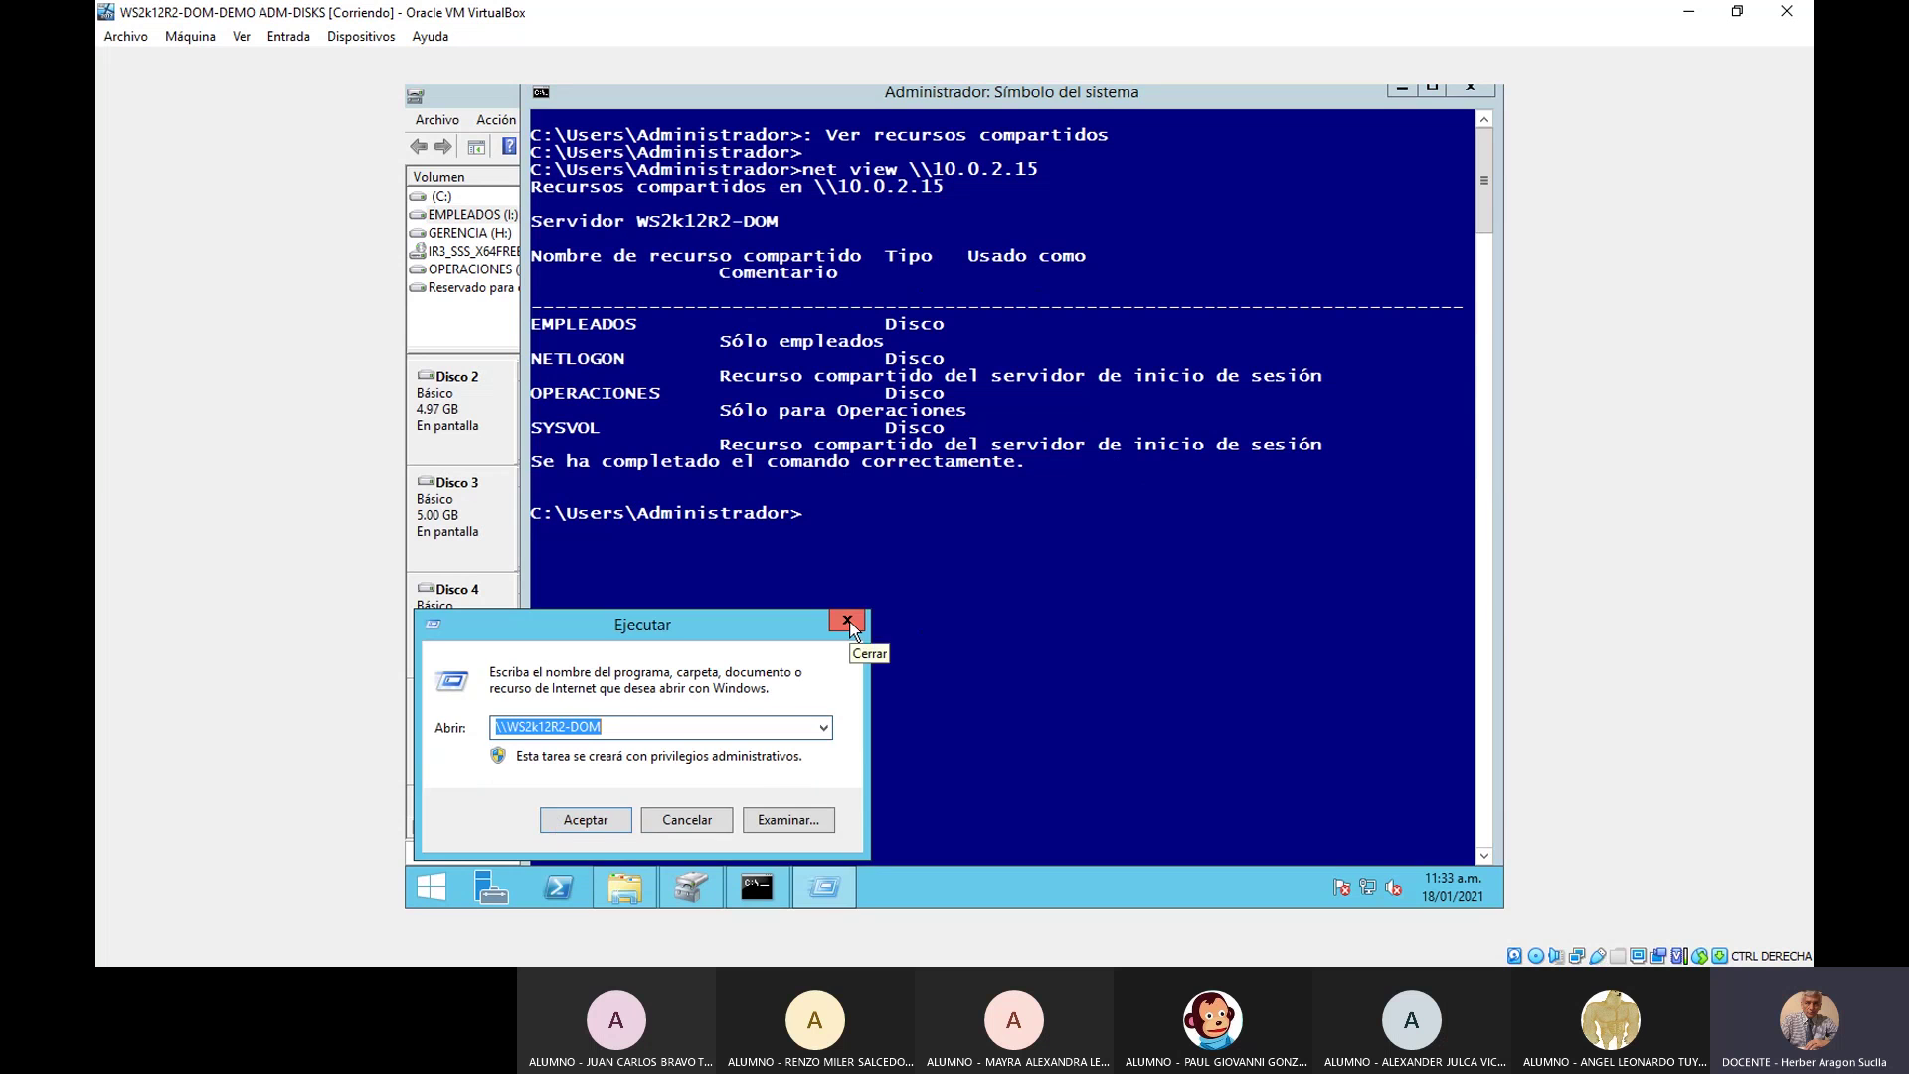
- Close the Run dialog, add the comment line ": Ver usuarios creados" and list the domain users with net user /domain
{"action": "left_click", "coordinate": [847, 621]}
{"action": "left_click", "coordinate": [852, 626]}
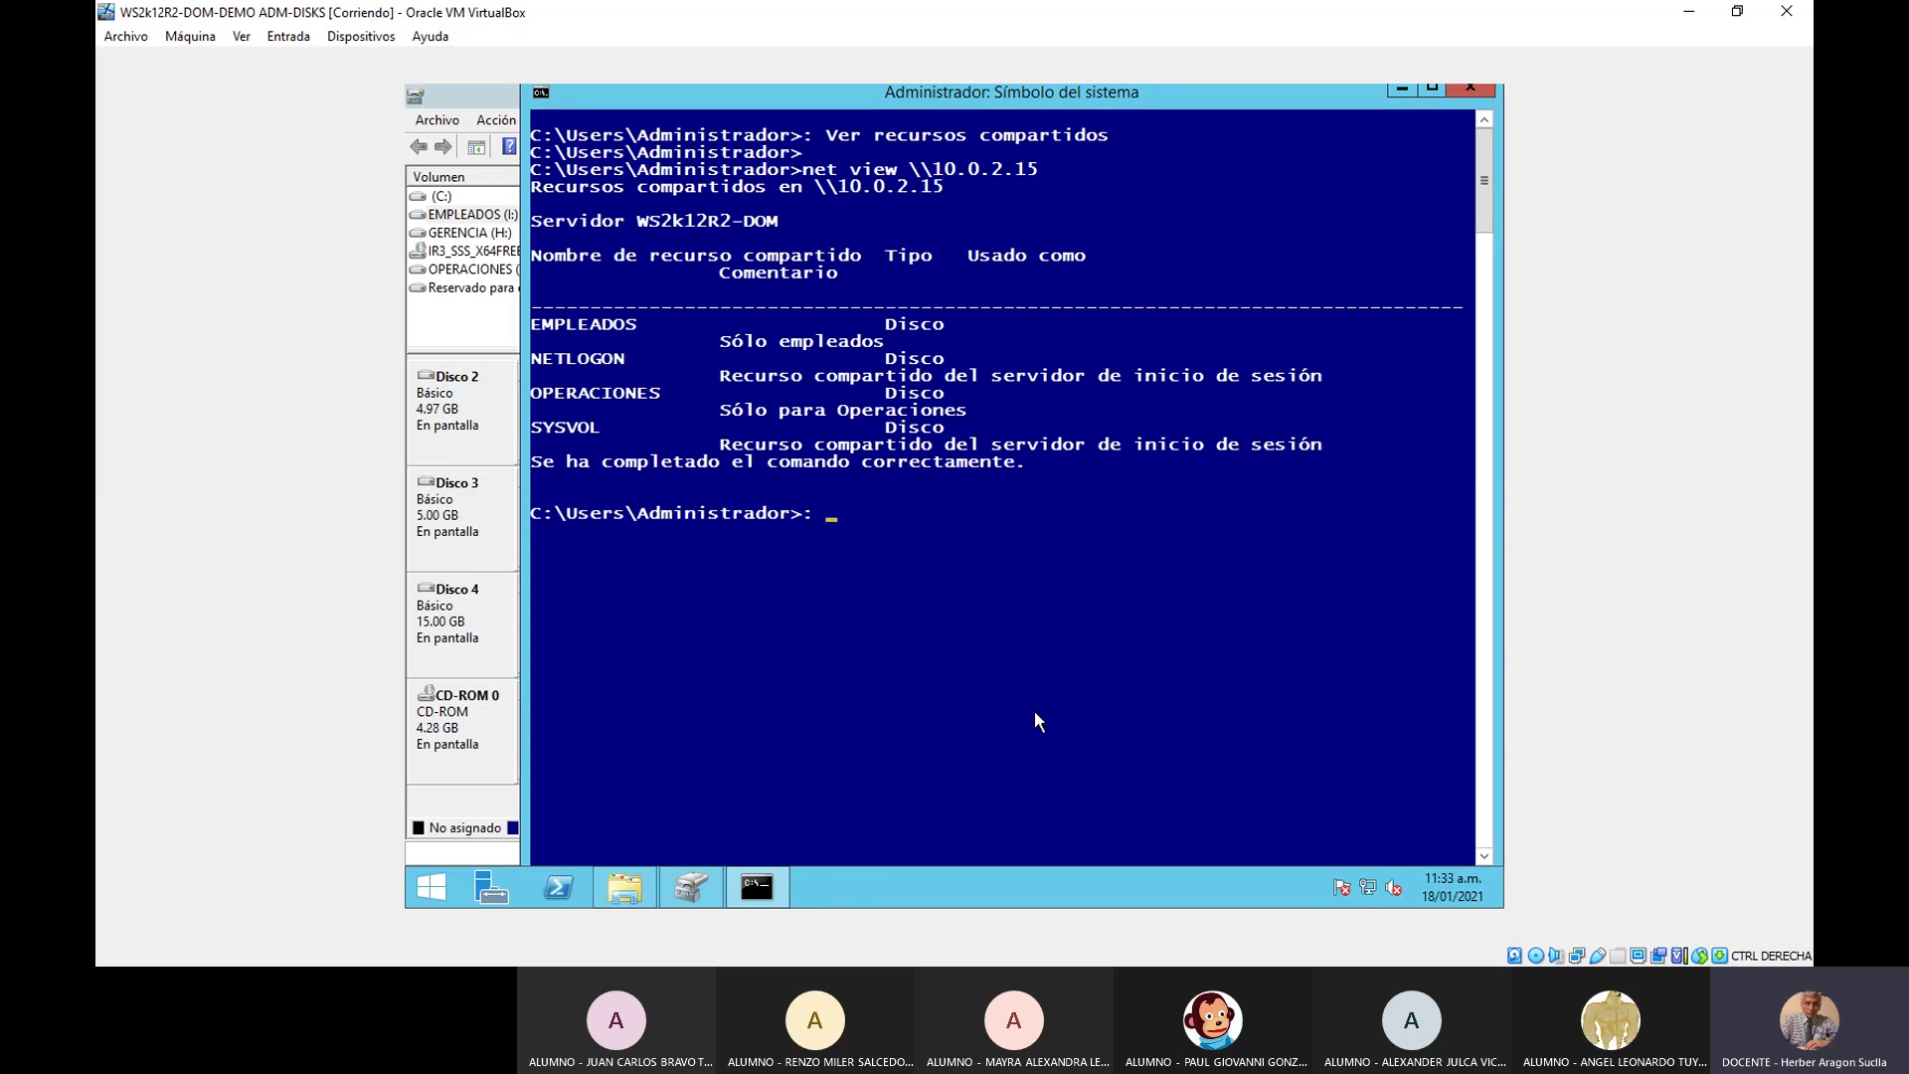
{"action": "type", "text": "Ver usuarios creados"}
{"action": "key", "text": "Return"}
{"action": "key", "text": "Return"}
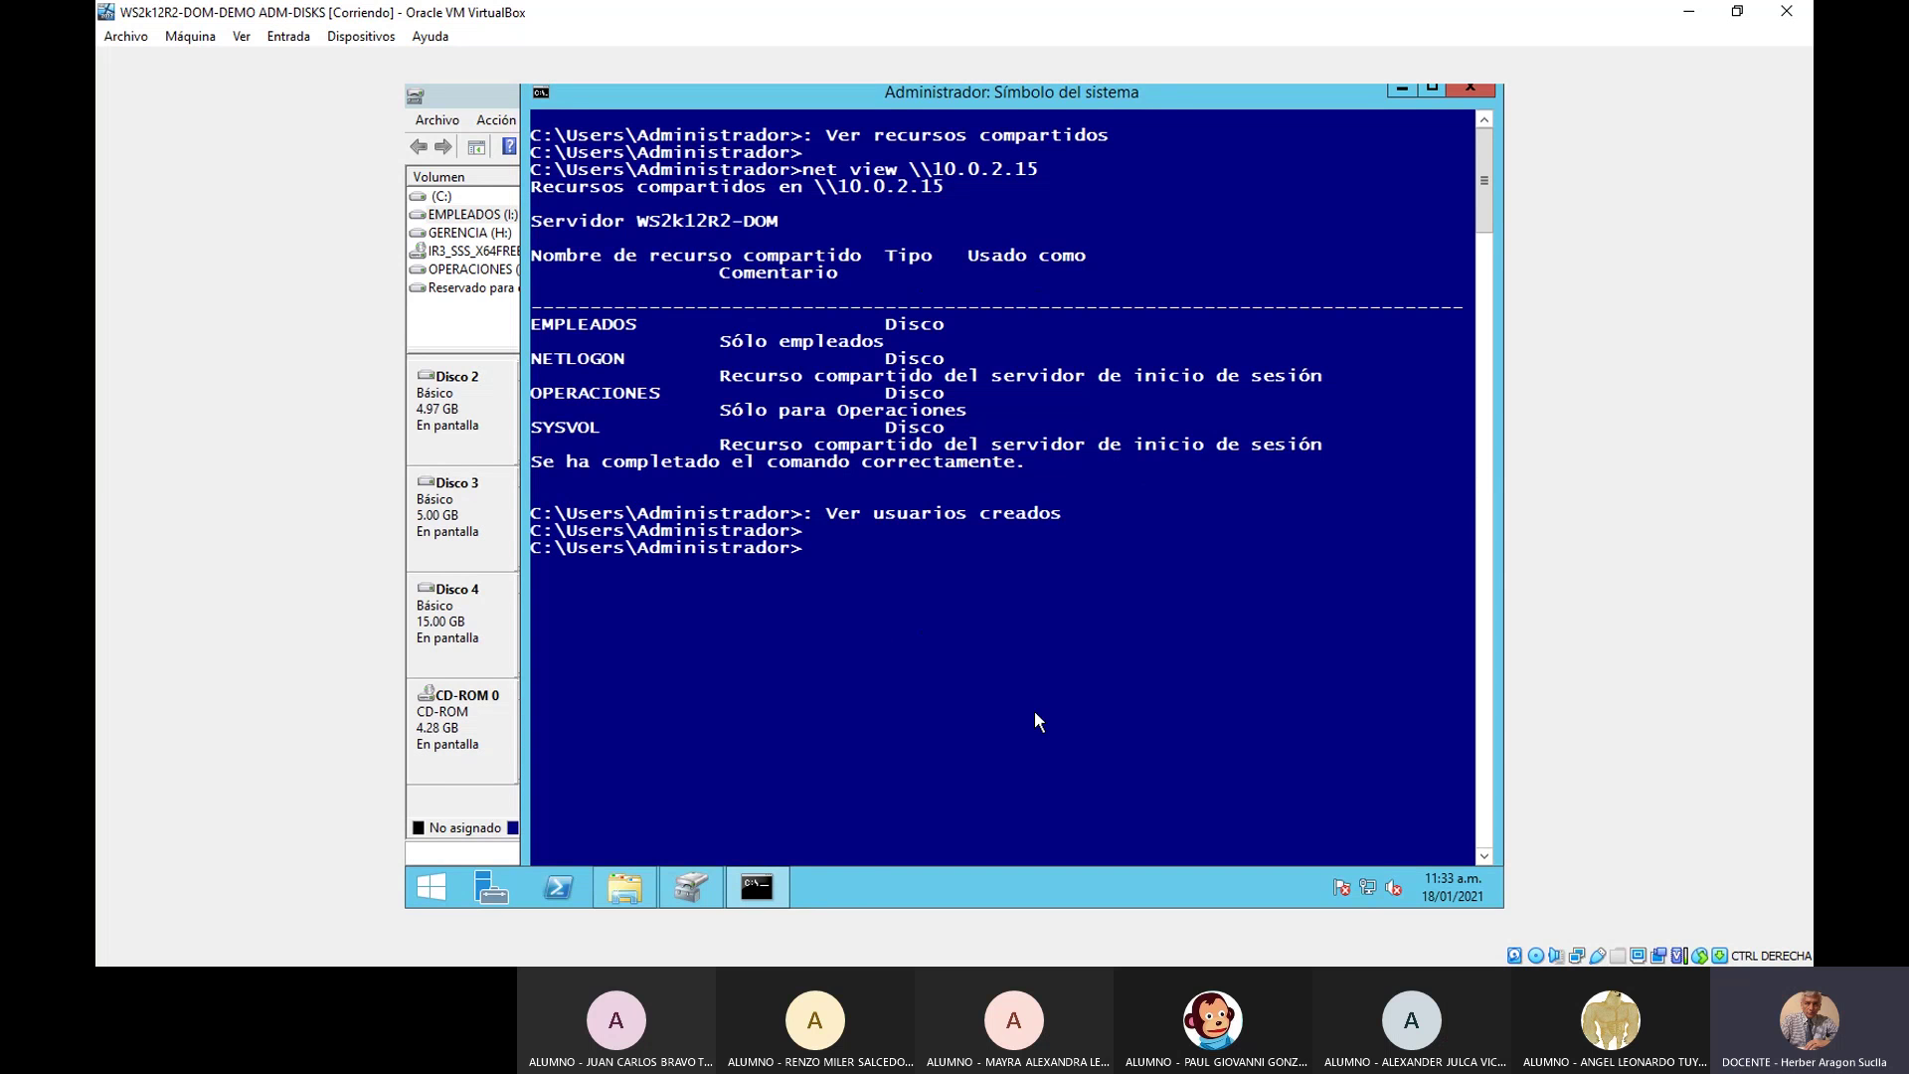
{"action": "type", "text": "net user /domain"}
{"action": "key", "text": "Return"}
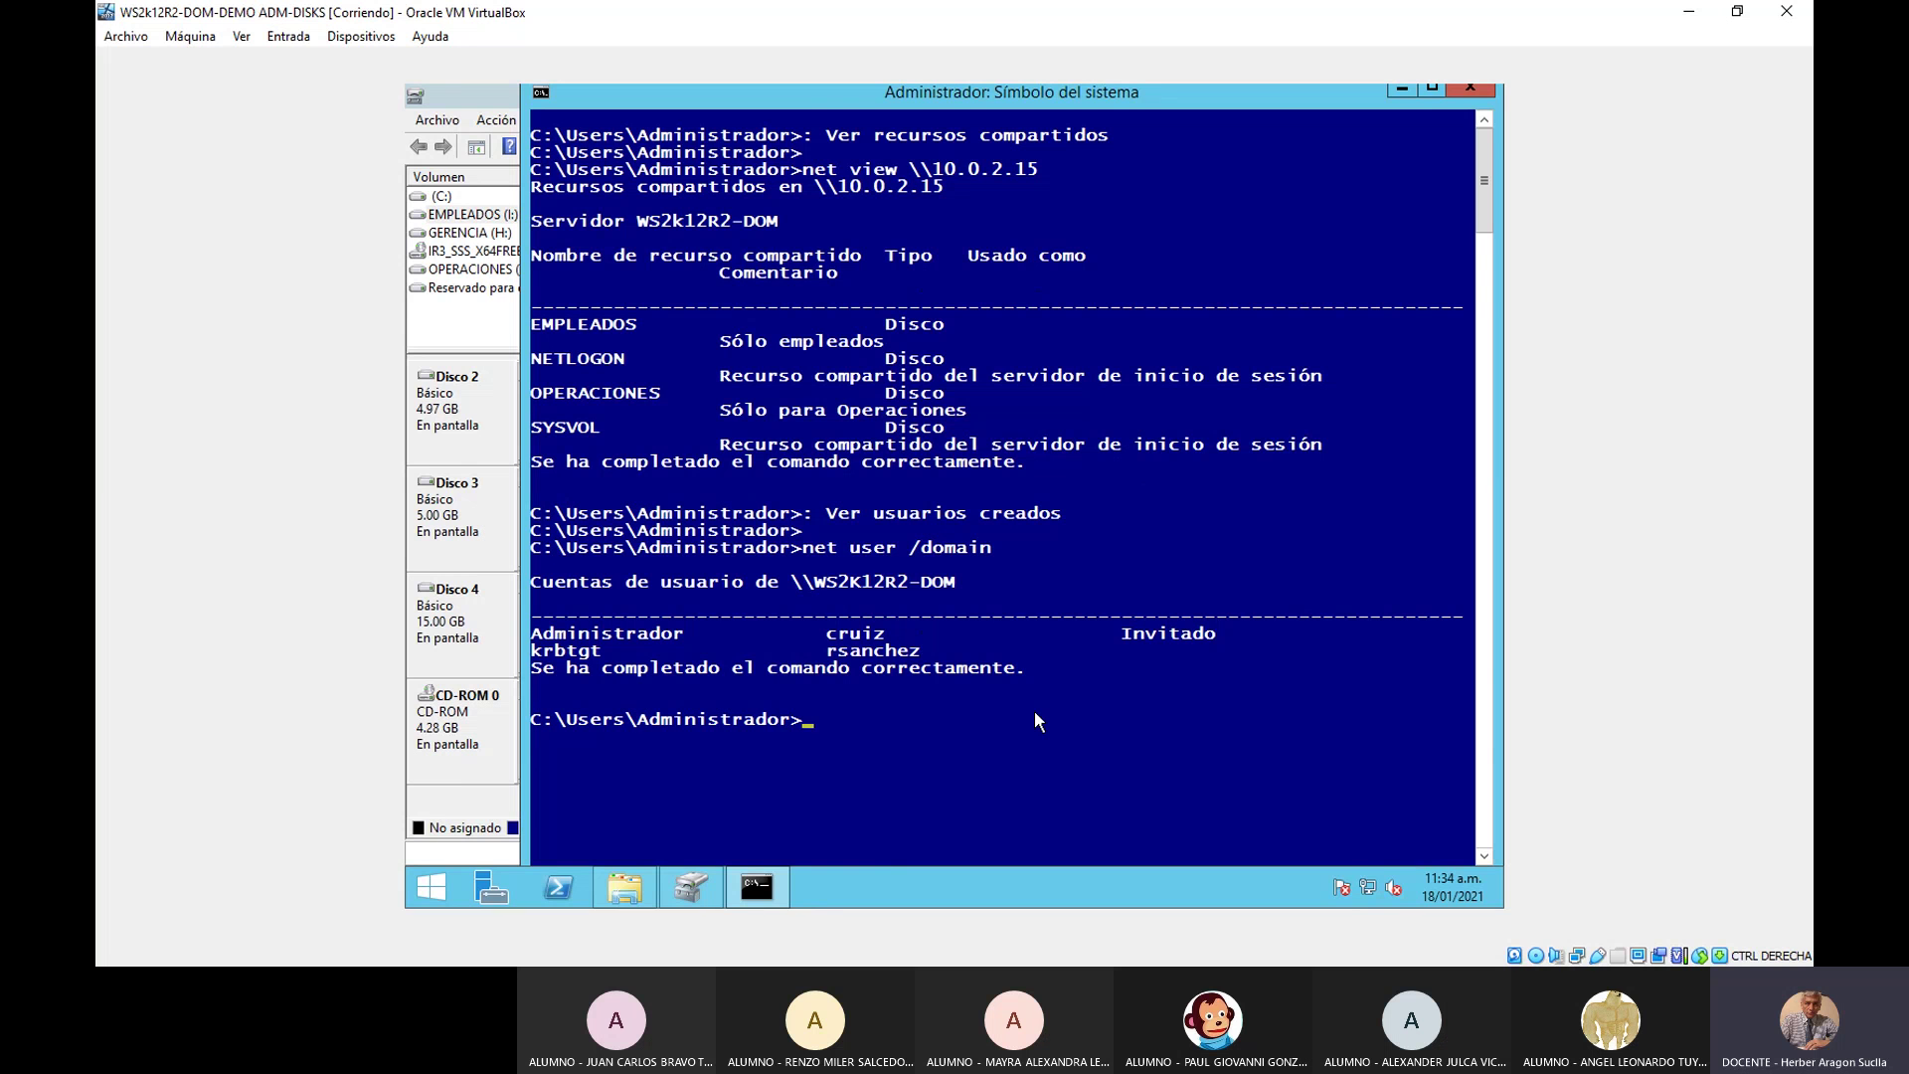
- Minimize the command prompt and examine the operations offered for the GERENCIA (H:) and EMPLEADOS (I:) volumes in disk management
{"action": "left_click", "coordinate": [1403, 91]}
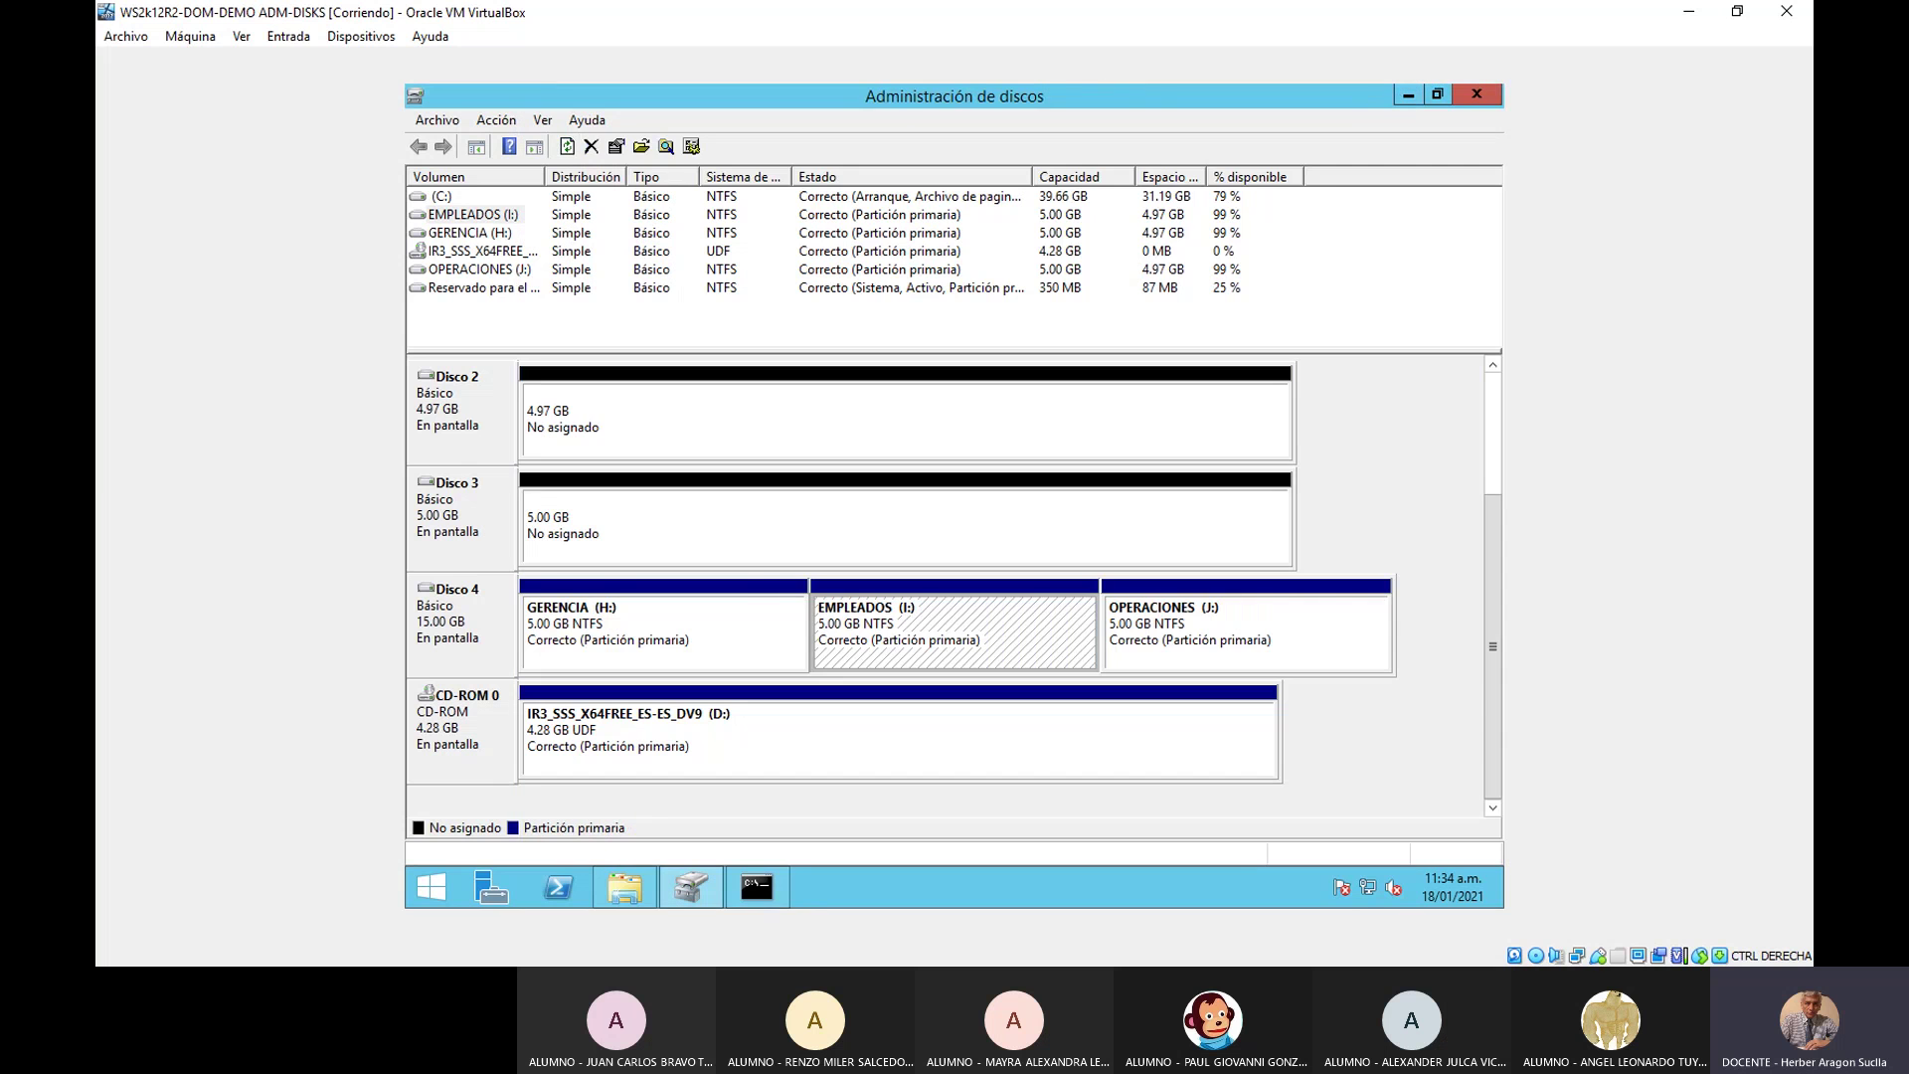
{"action": "right_click", "coordinate": [712, 629]}
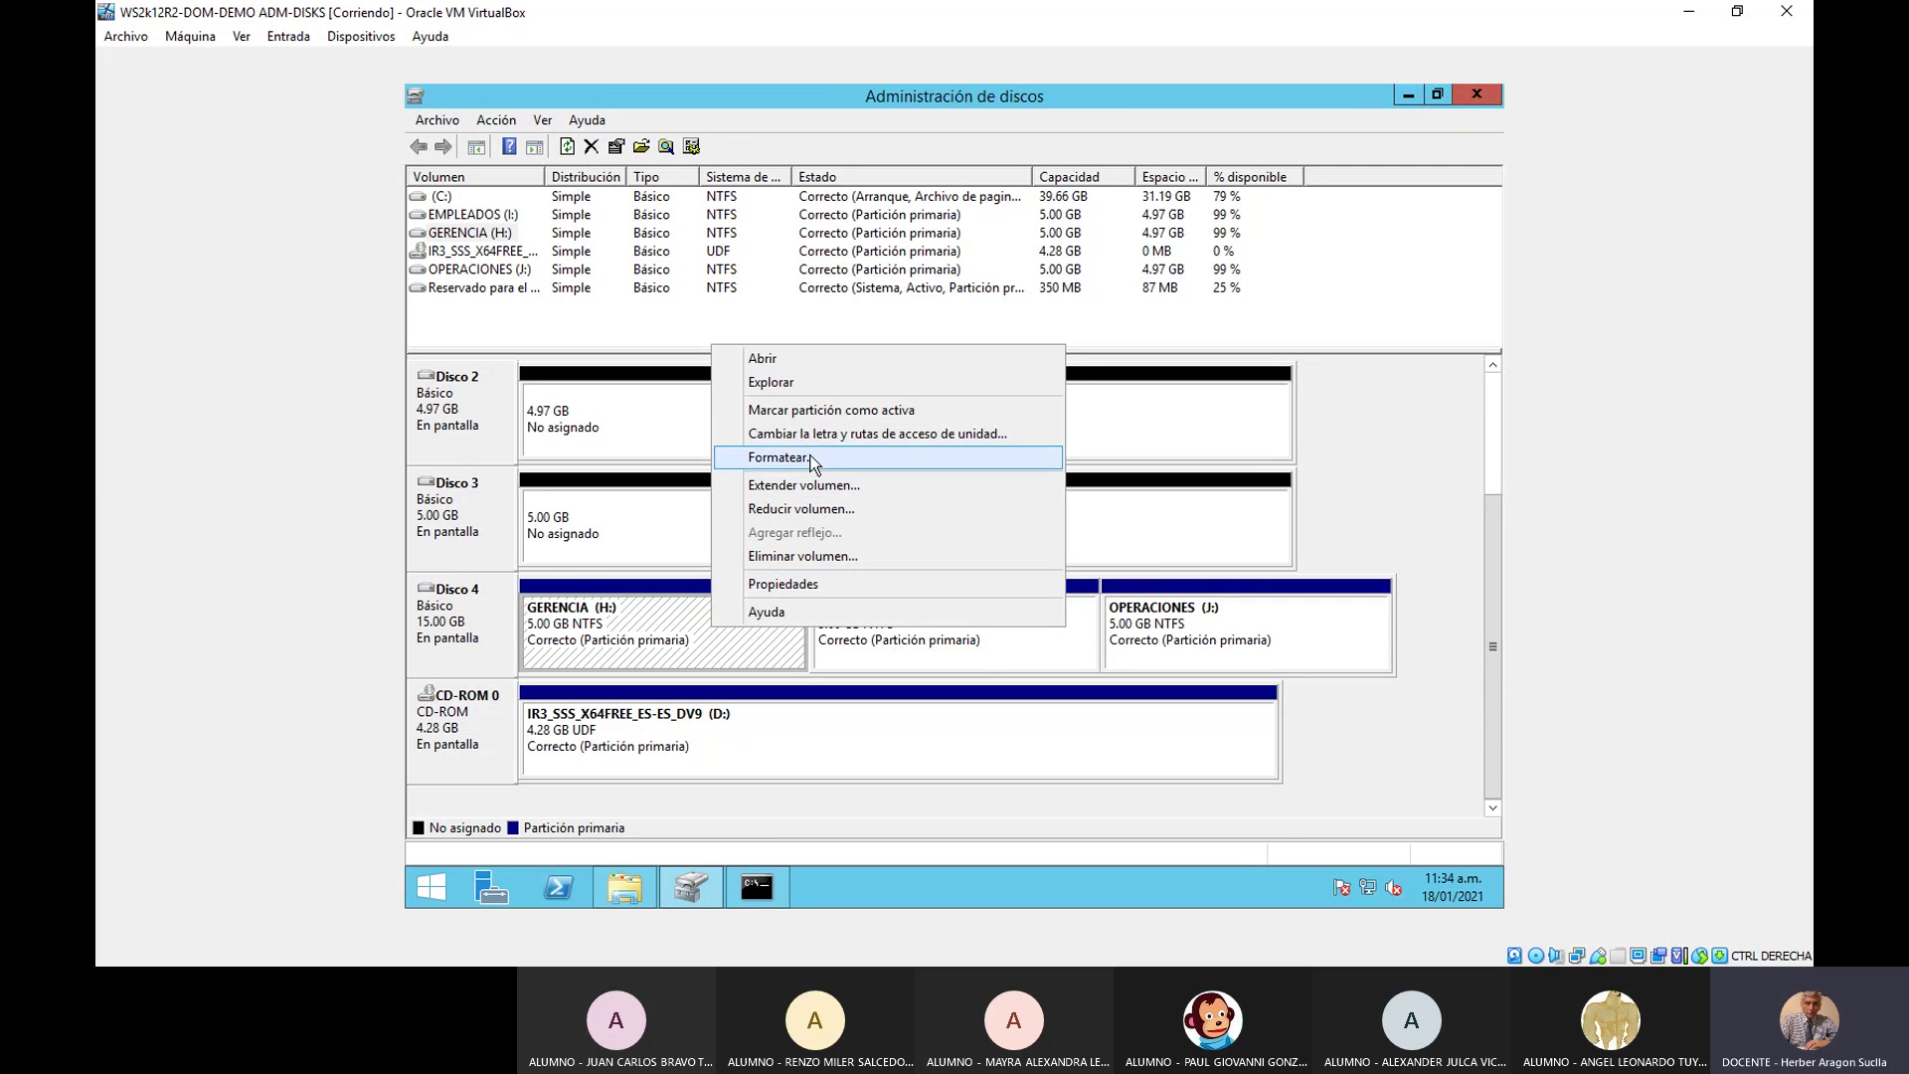
{"action": "left_click", "coordinate": [715, 653]}
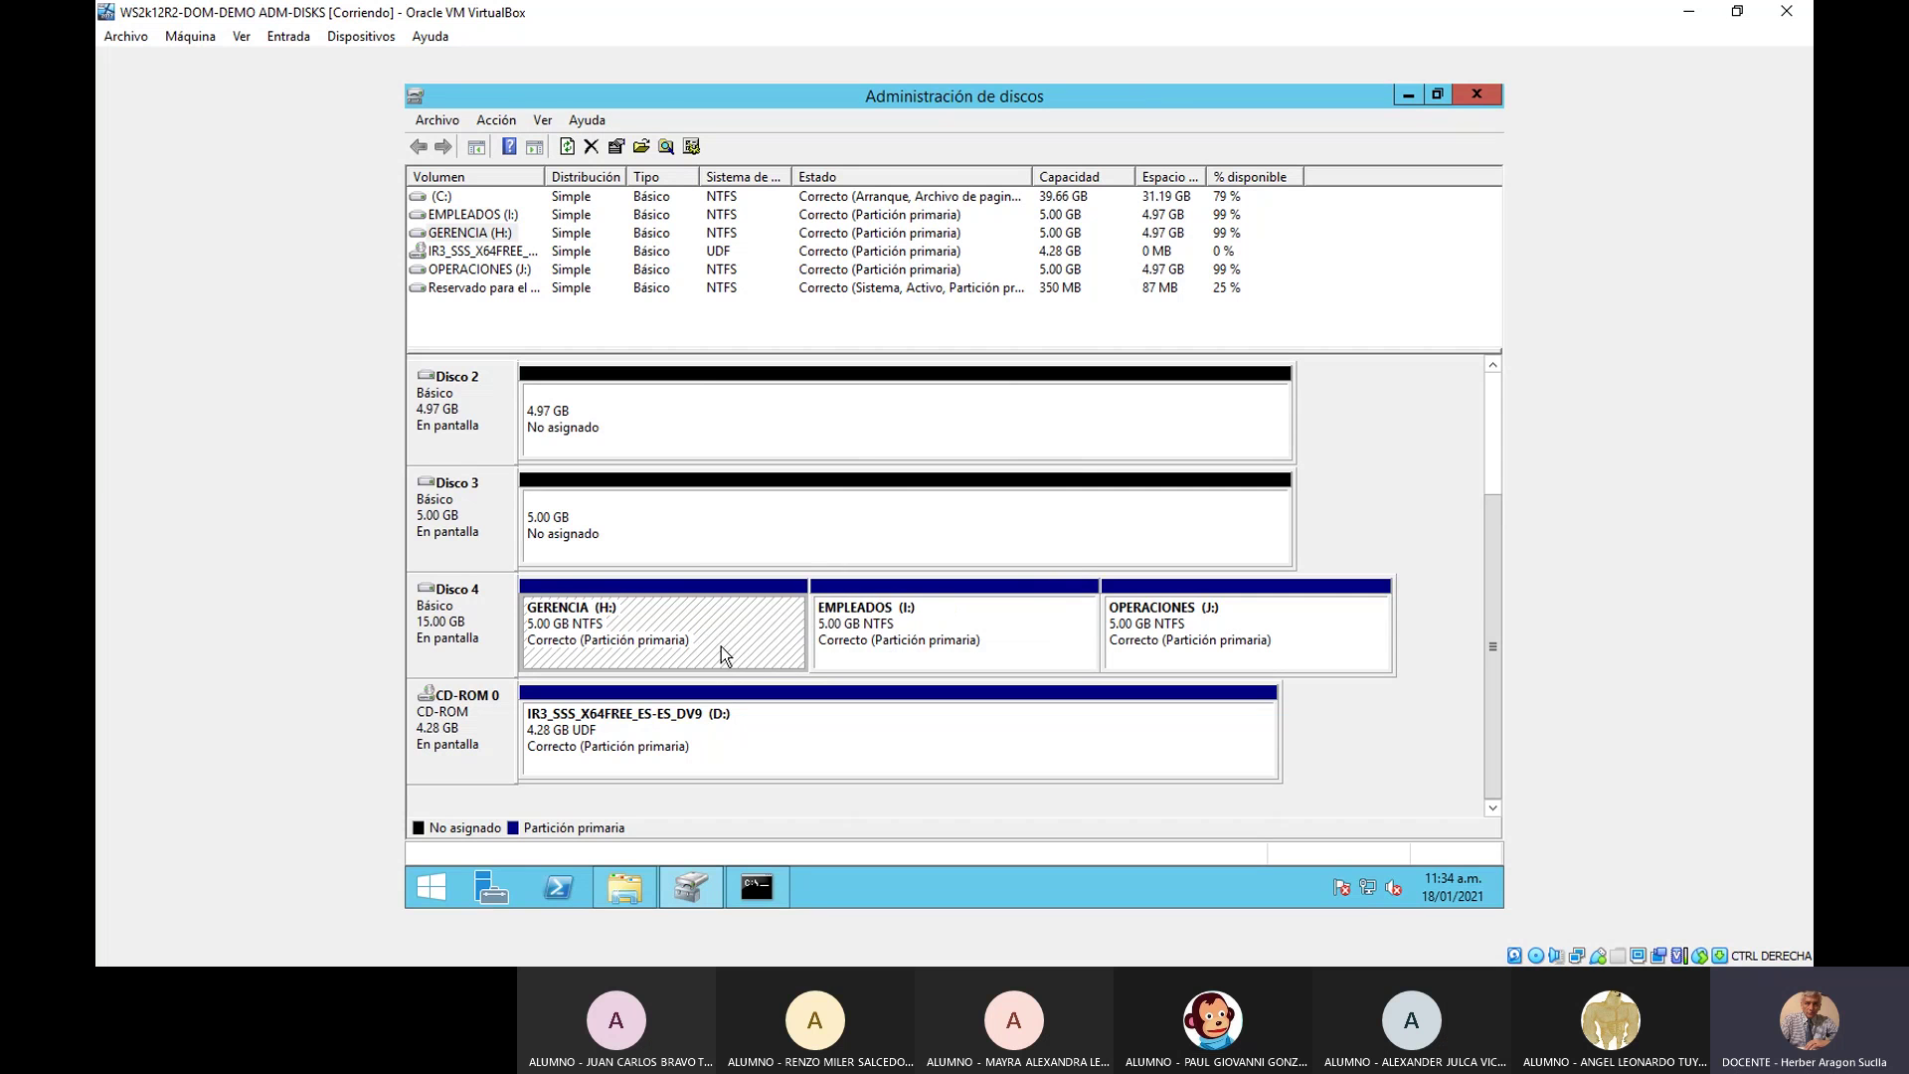
{"action": "right_click", "coordinate": [724, 655]}
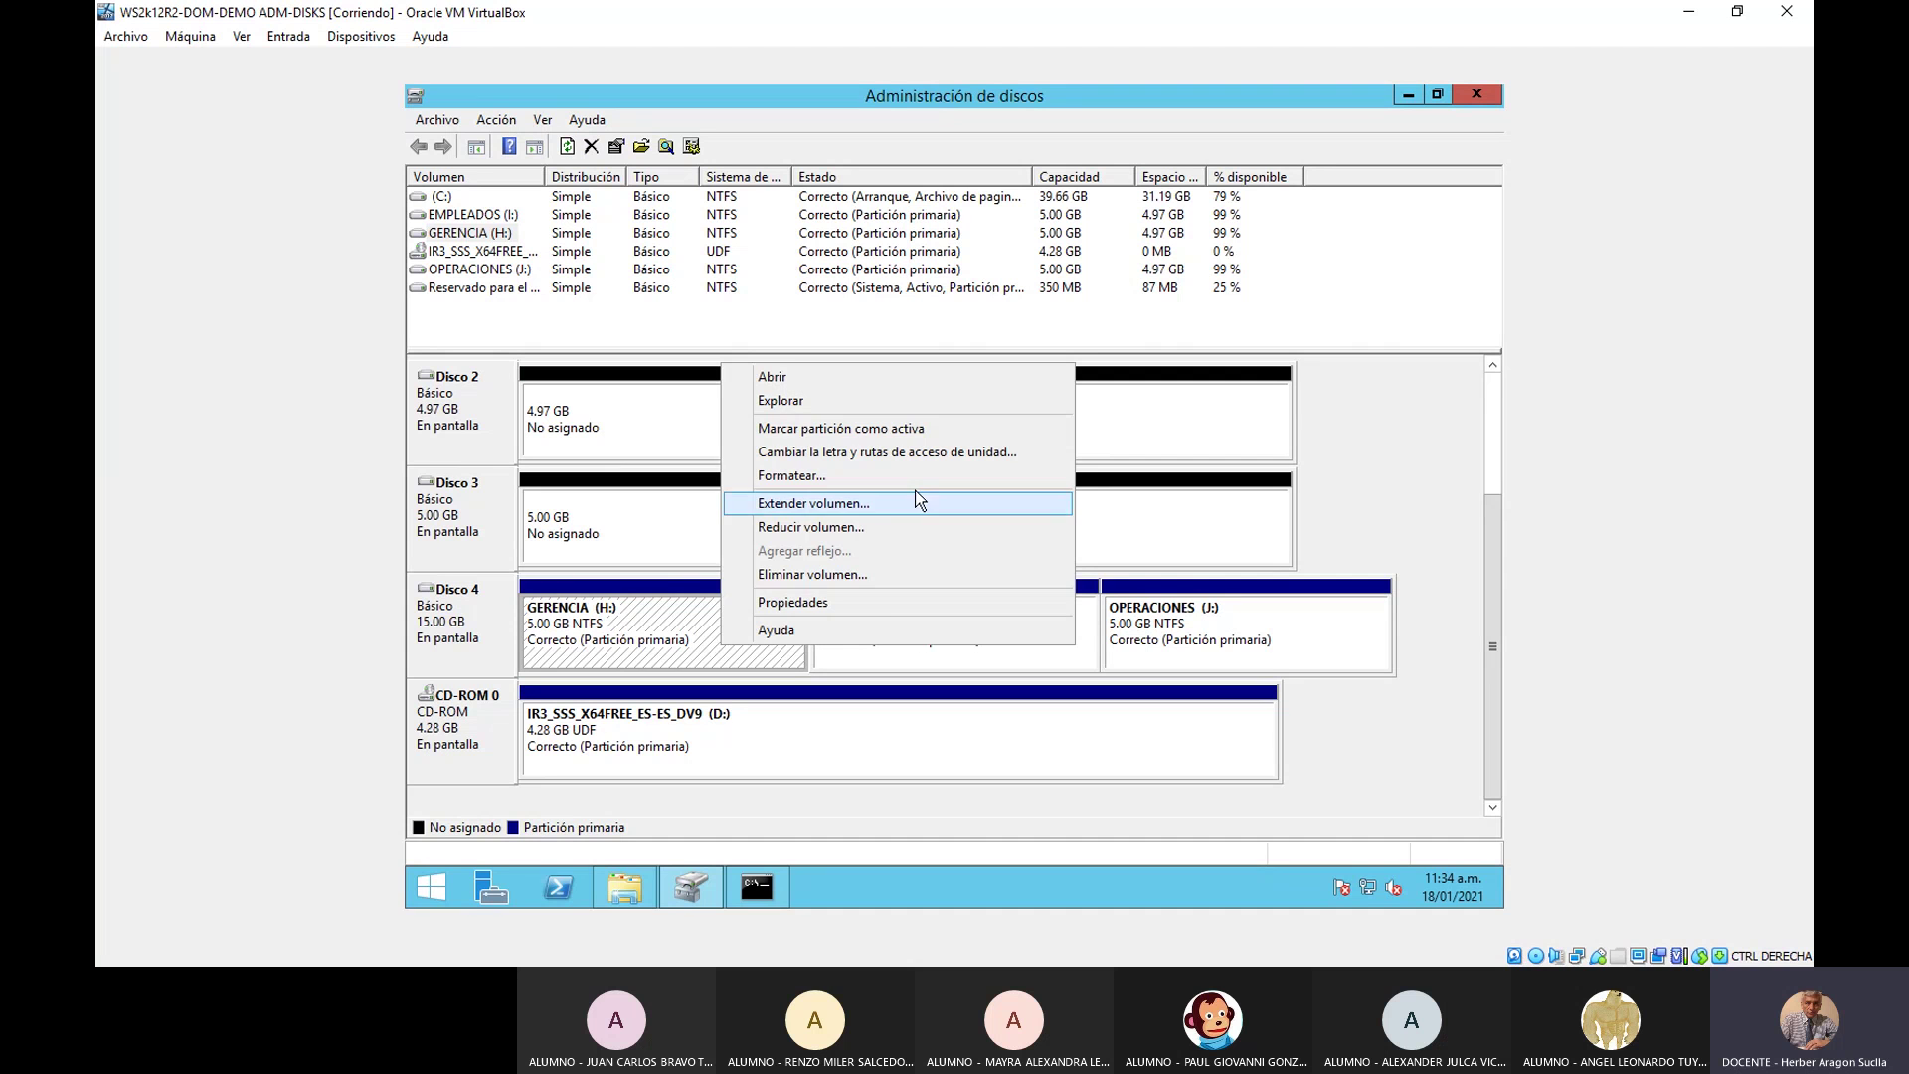
{"action": "left_click", "coordinate": [661, 631]}
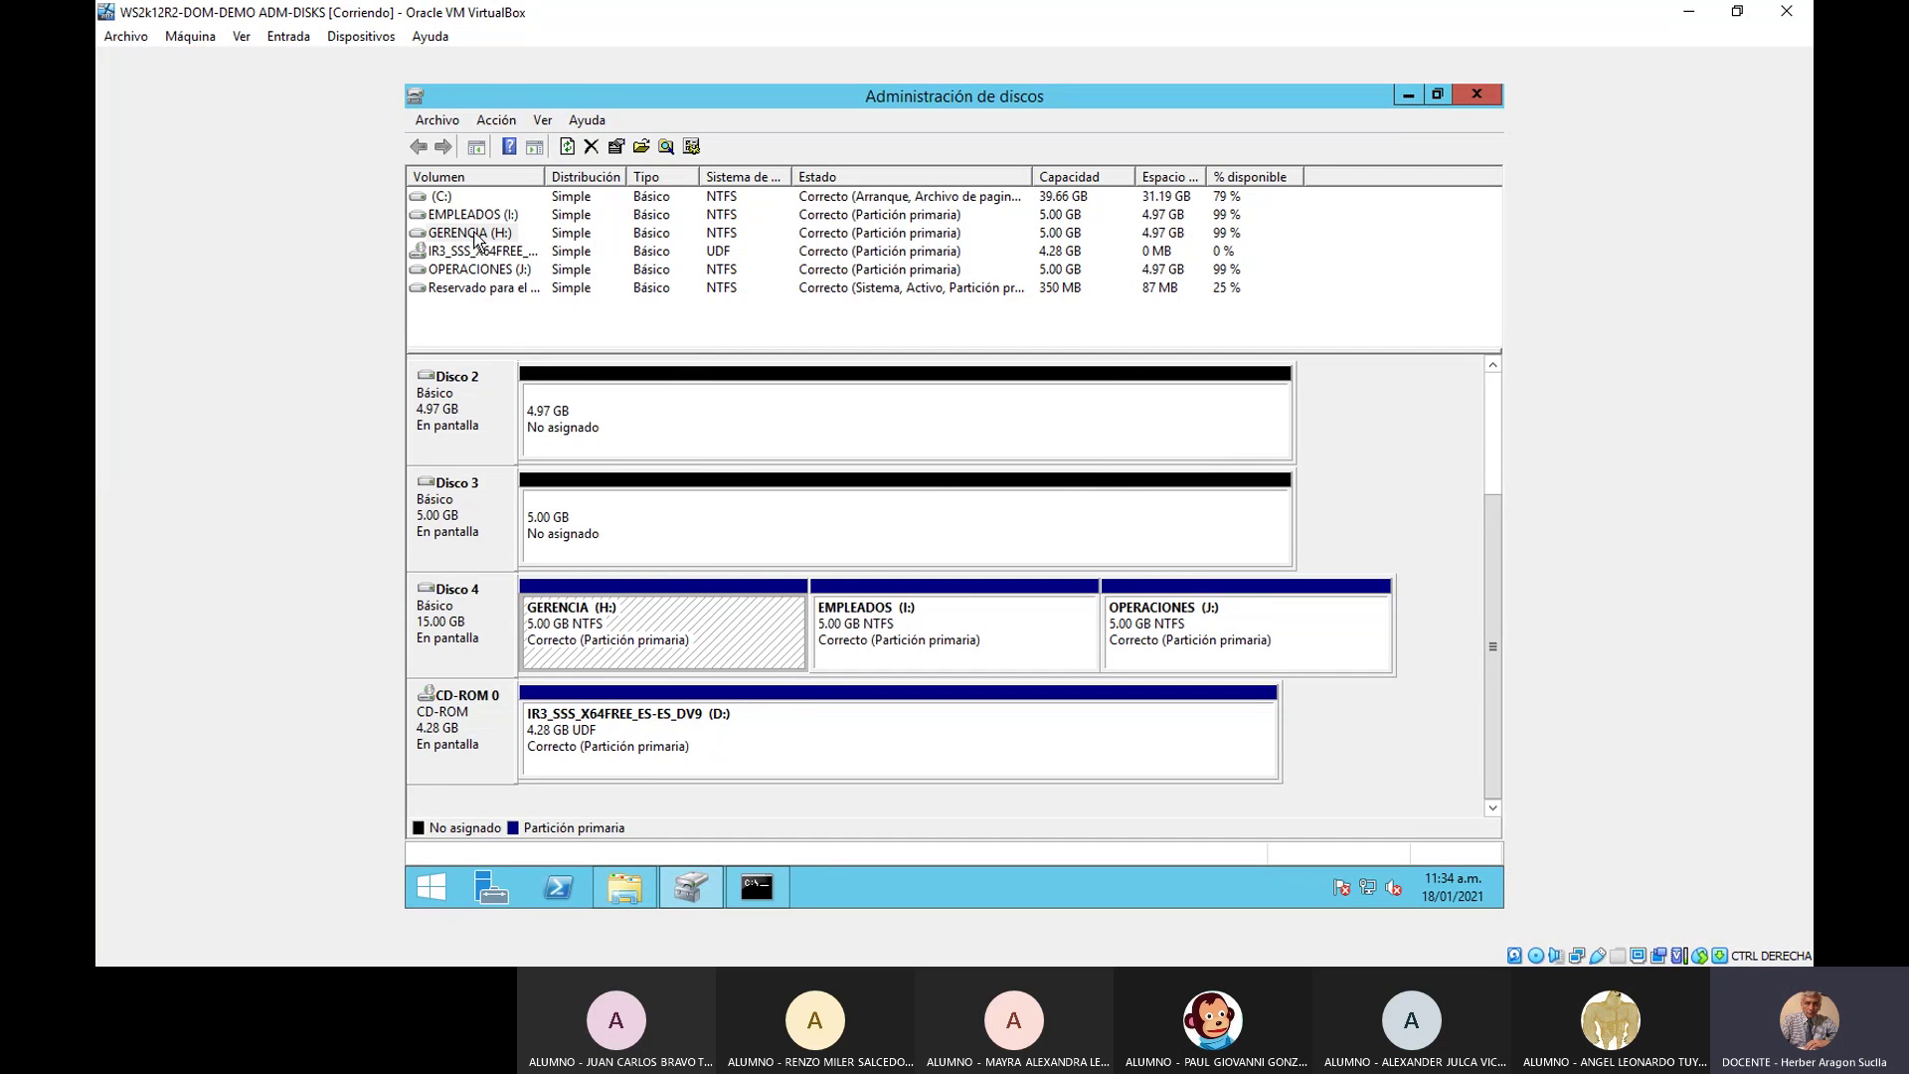
{"action": "left_click", "coordinate": [473, 234]}
{"action": "right_click", "coordinate": [477, 240]}
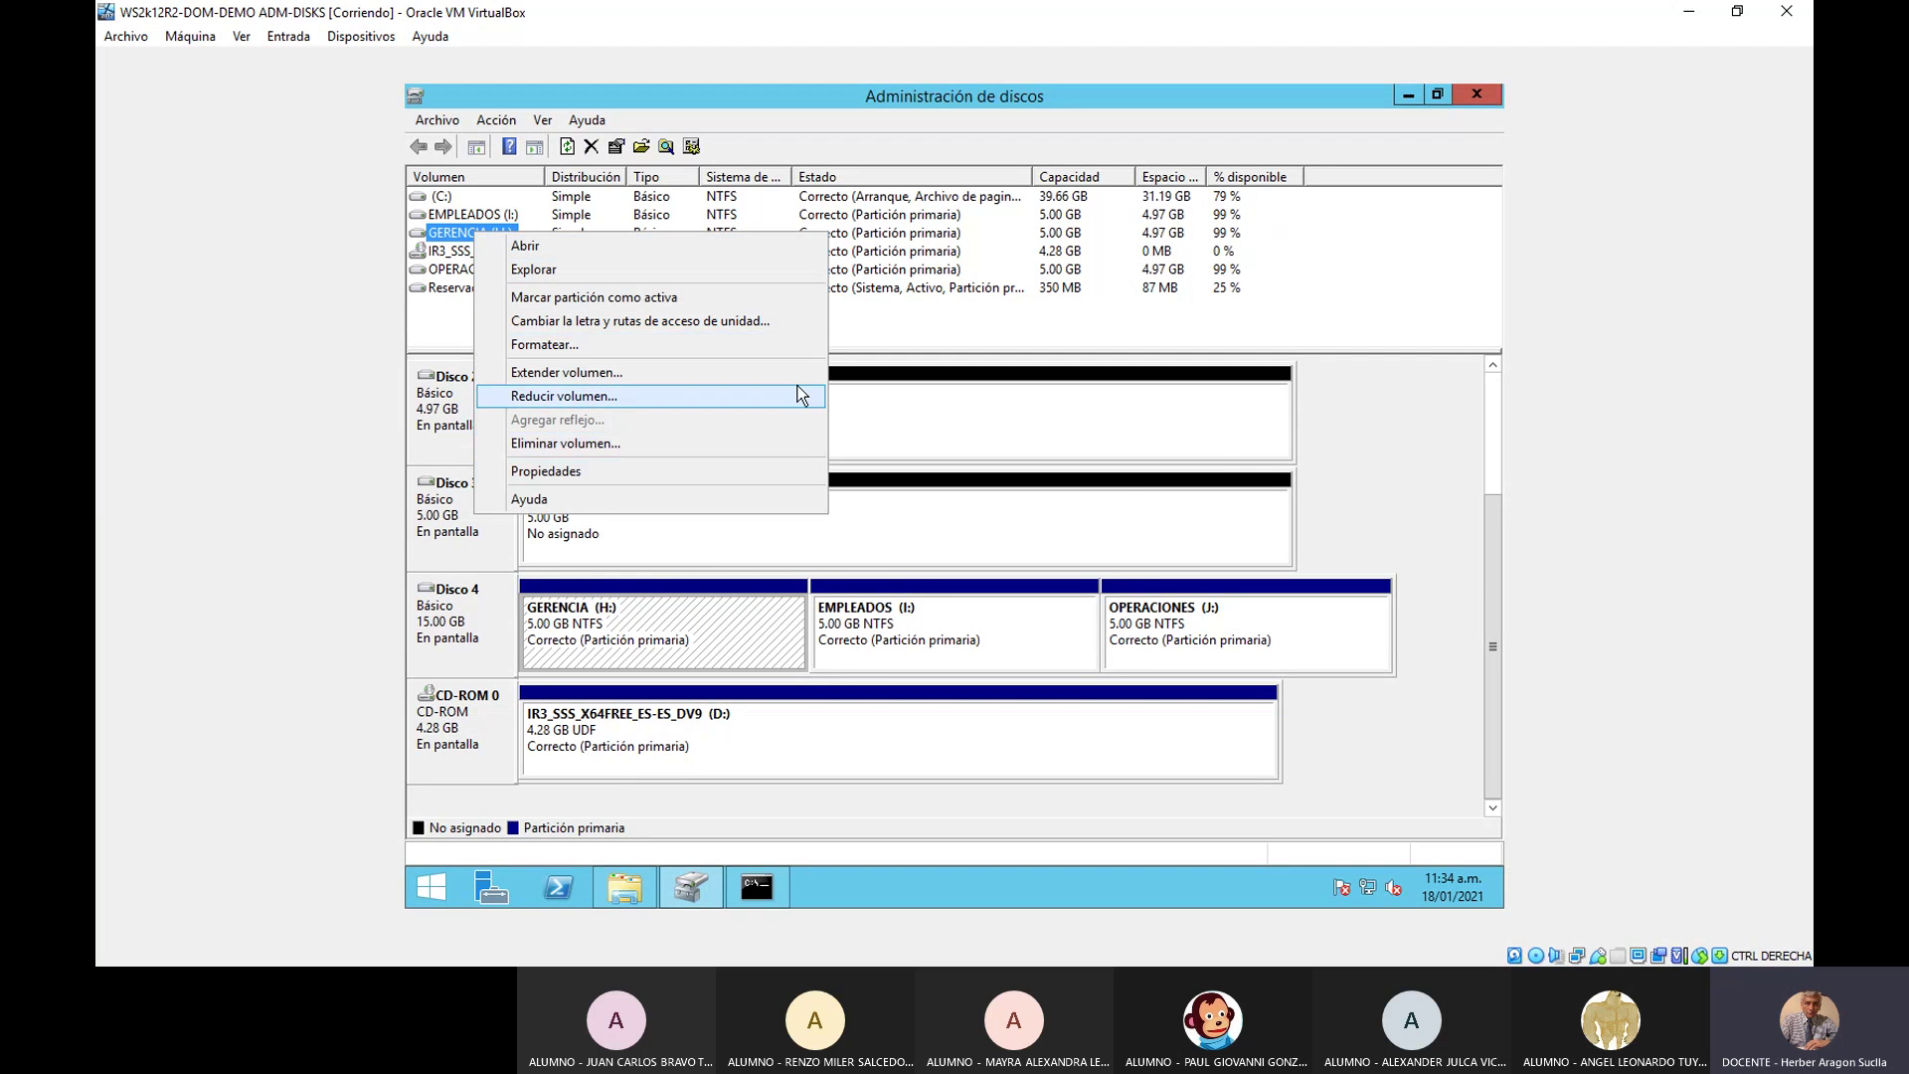
{"action": "left_click", "coordinate": [1347, 541]}
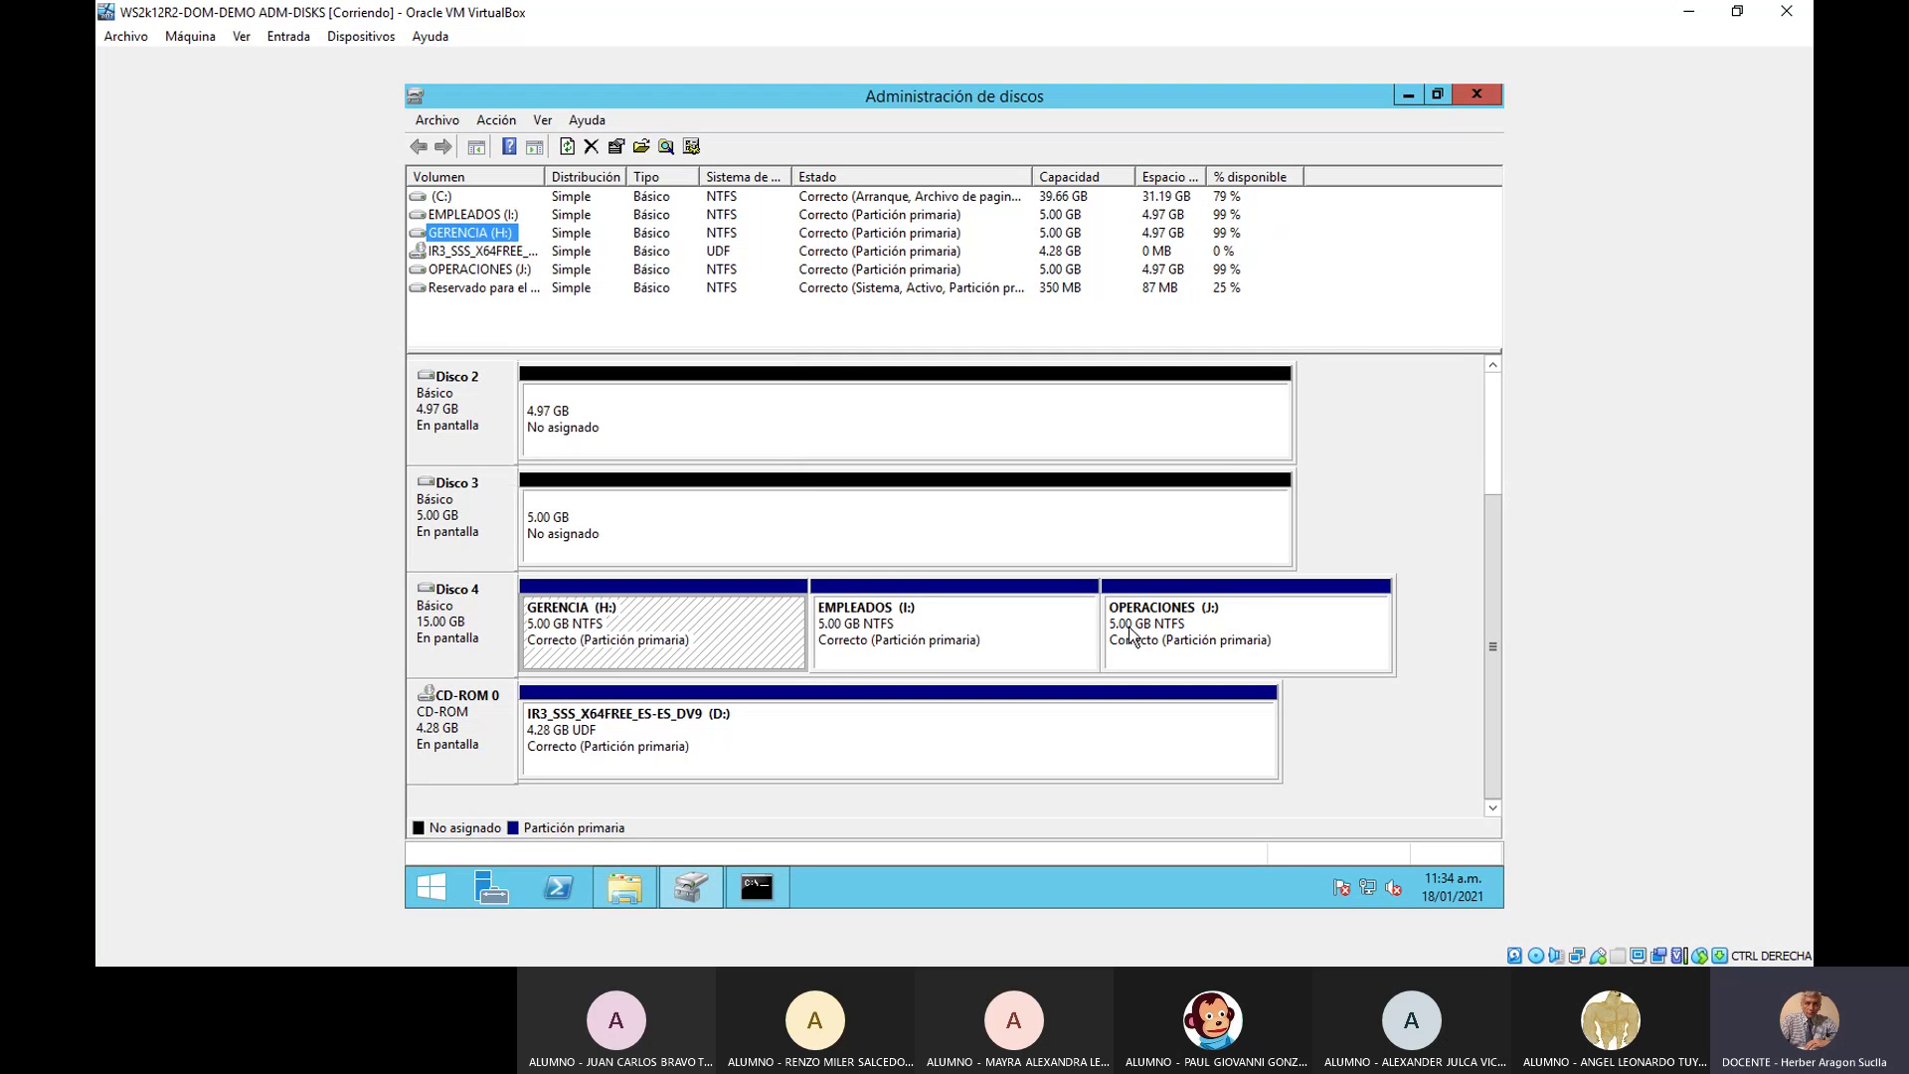
{"action": "right_click", "coordinate": [1046, 645]}
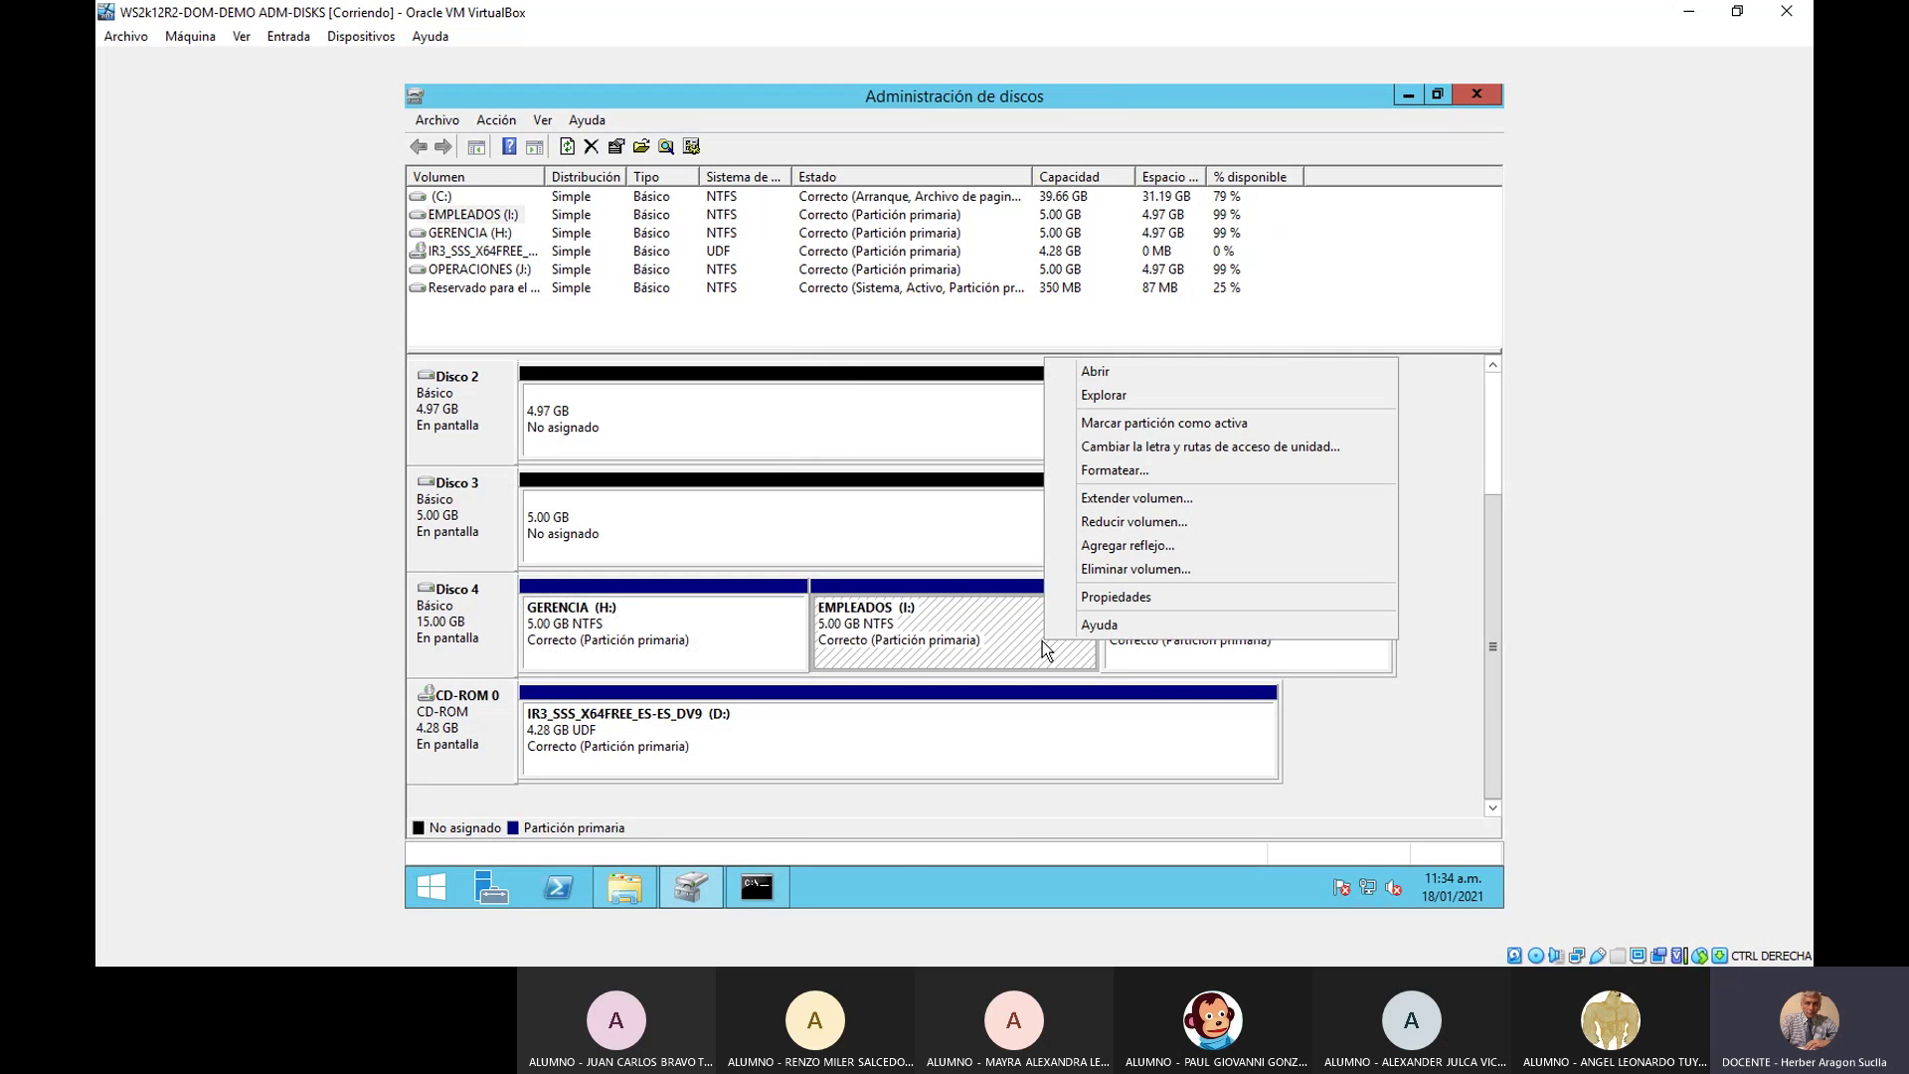
{"action": "left_click", "coordinate": [1042, 639]}
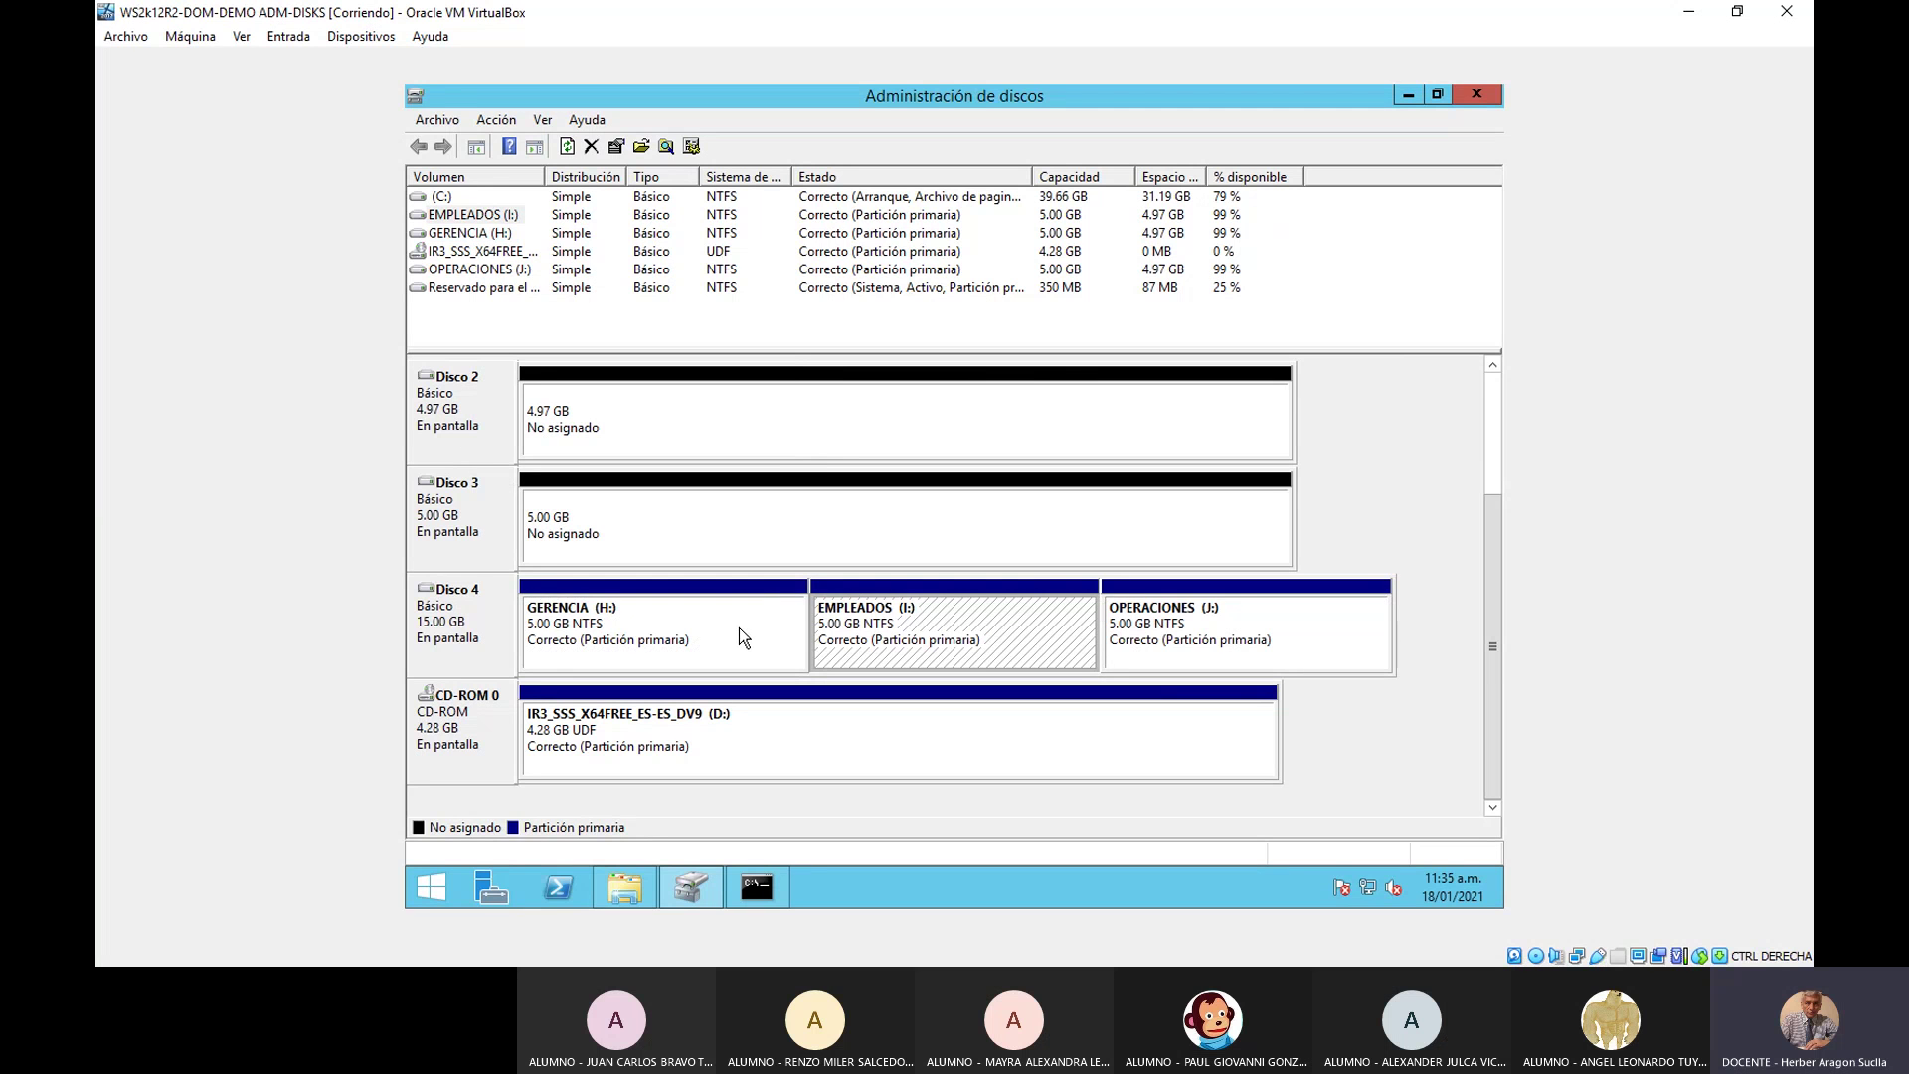
- Open the advanced sharing settings of drive GERENCIA (H:) from File Explorer and enable sharing of the folder
{"action": "left_click", "coordinate": [640, 885]}
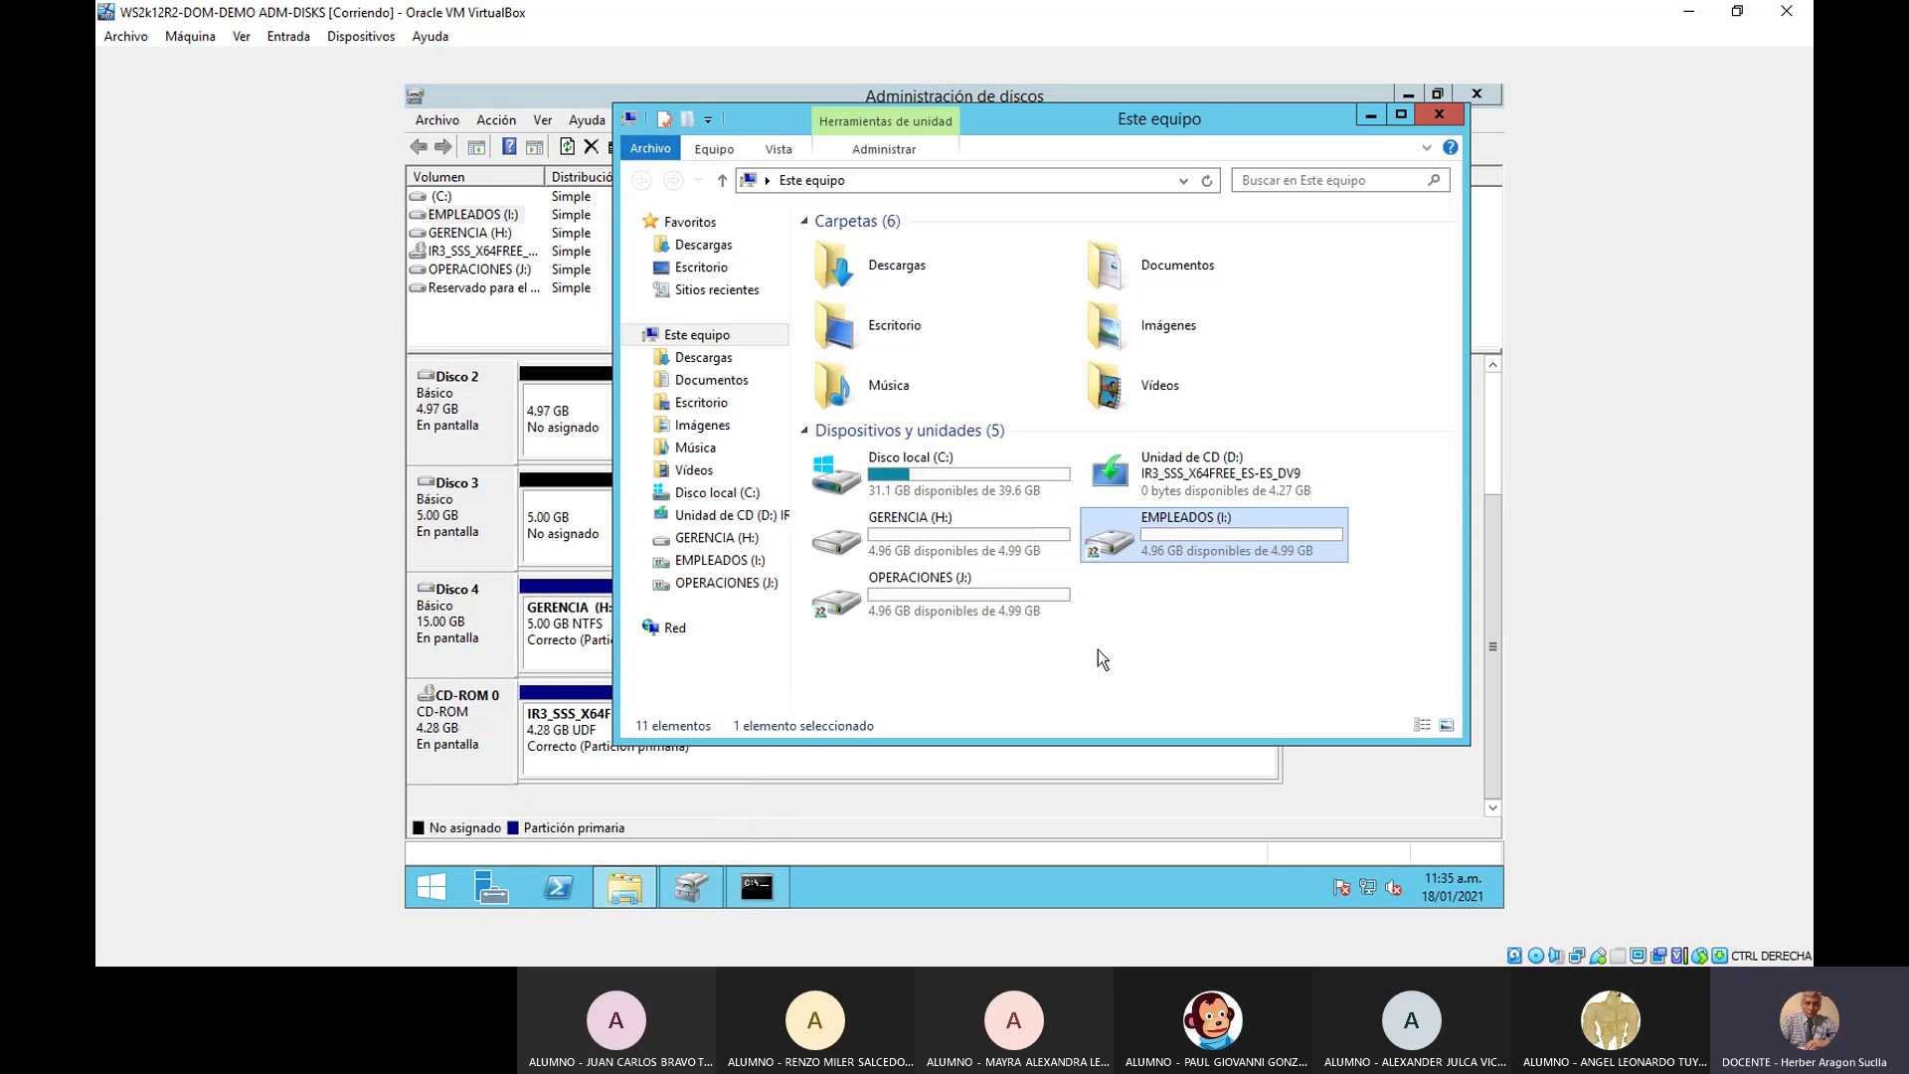
{"action": "left_click", "coordinate": [905, 539]}
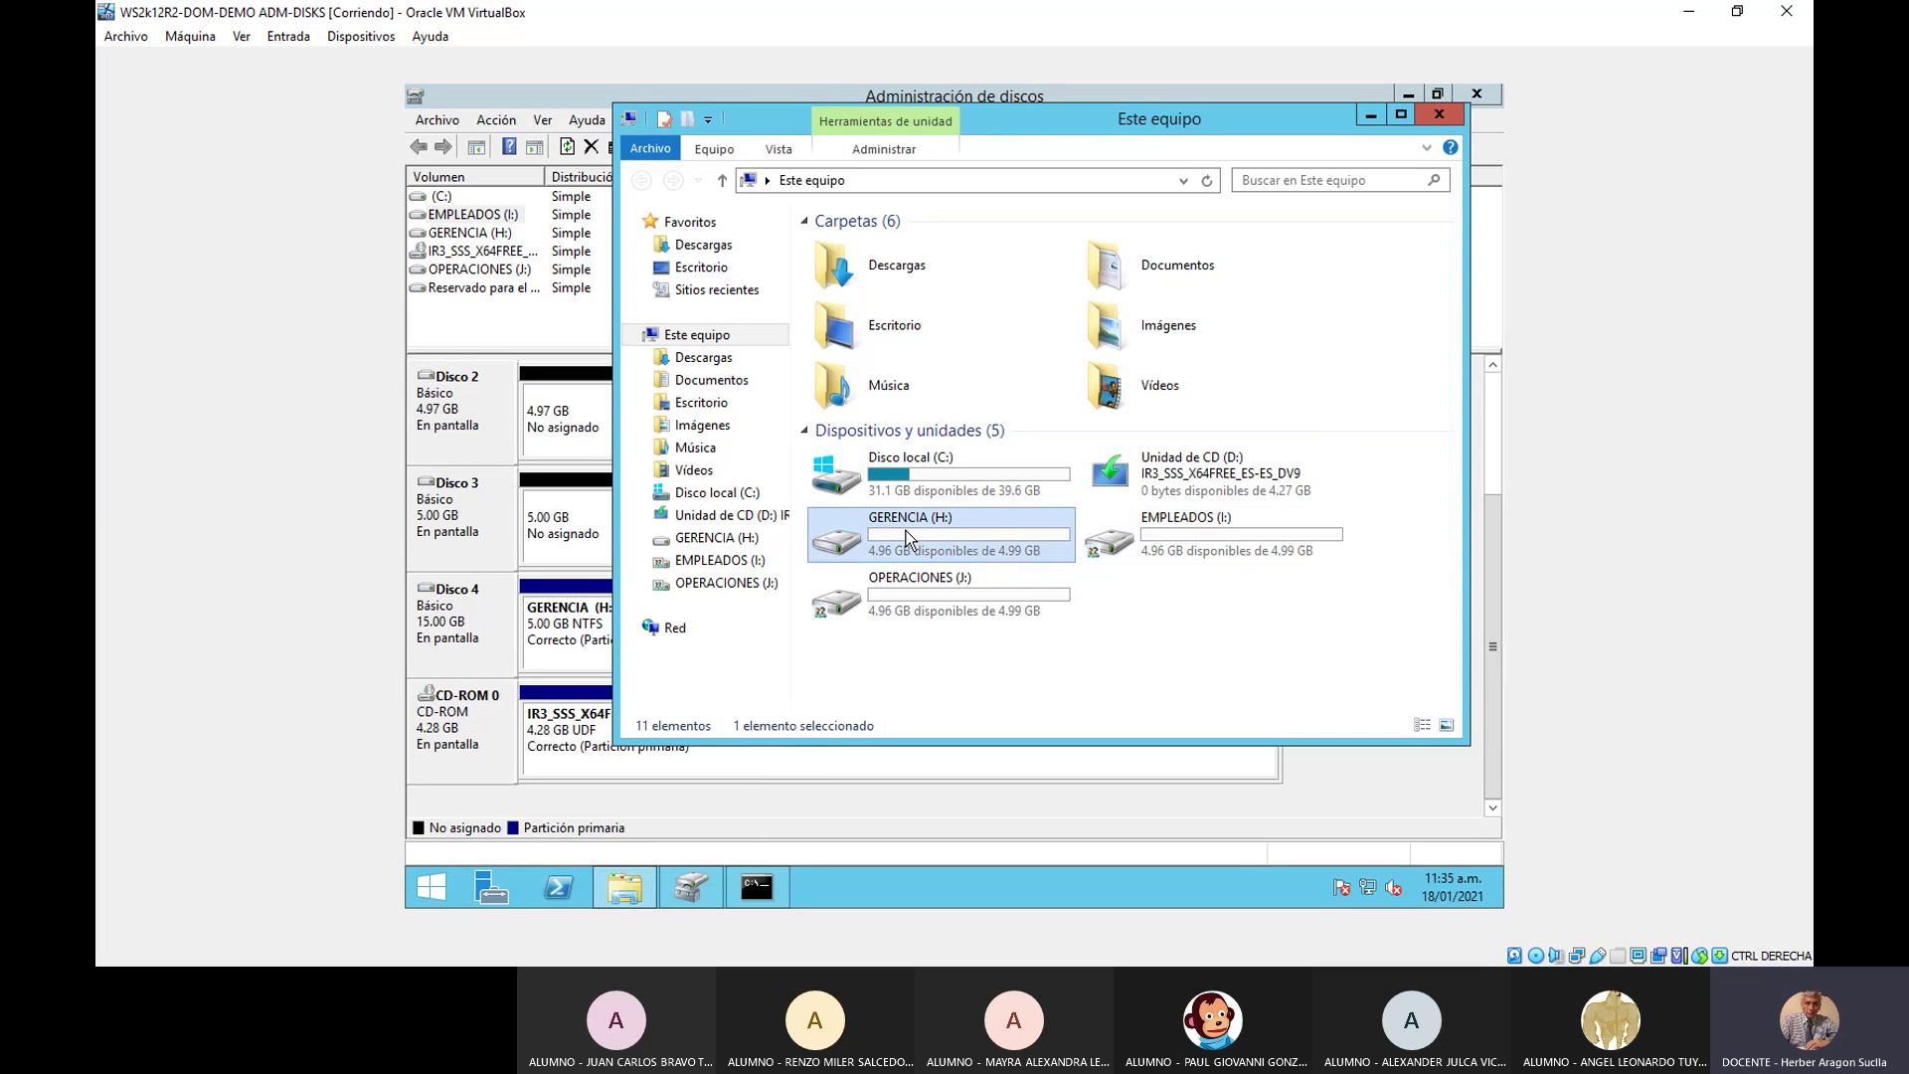
{"action": "right_click", "coordinate": [905, 533]}
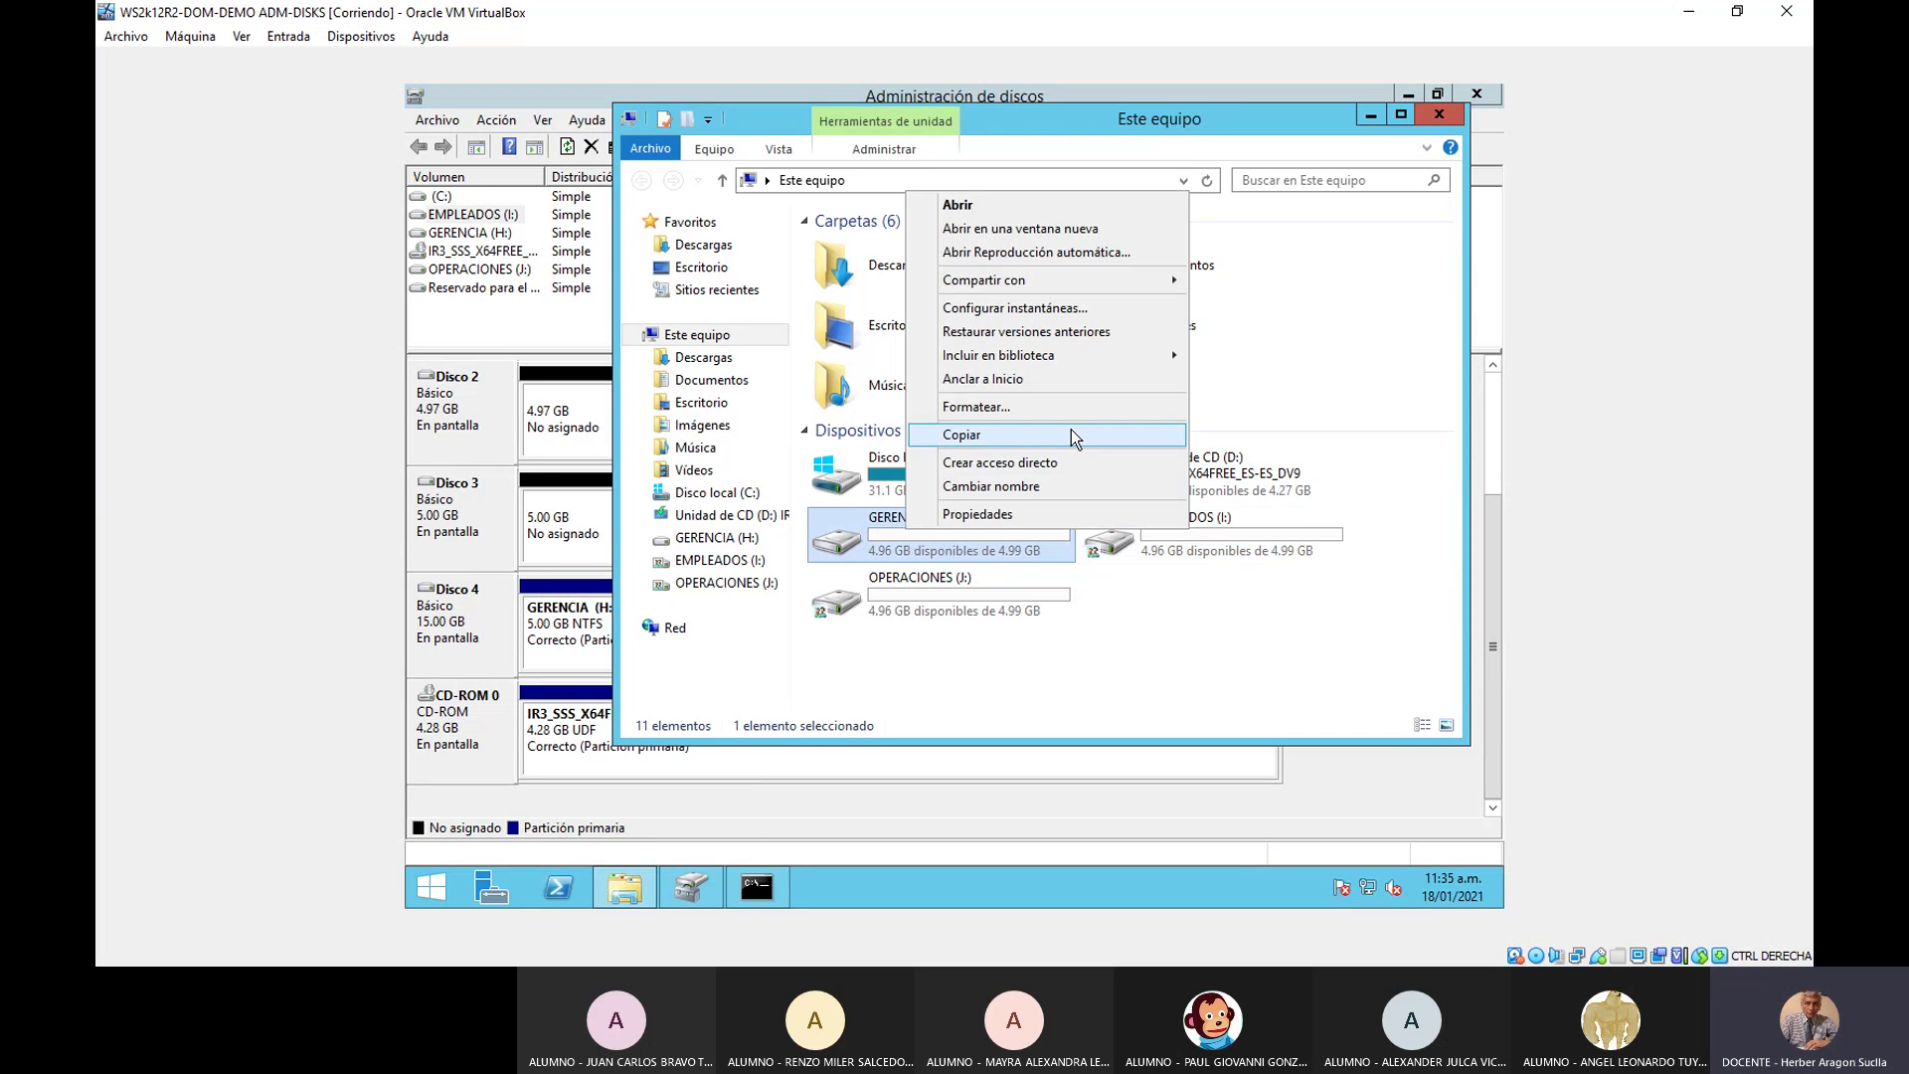
{"action": "mouse_move", "coordinate": [1043, 276]}
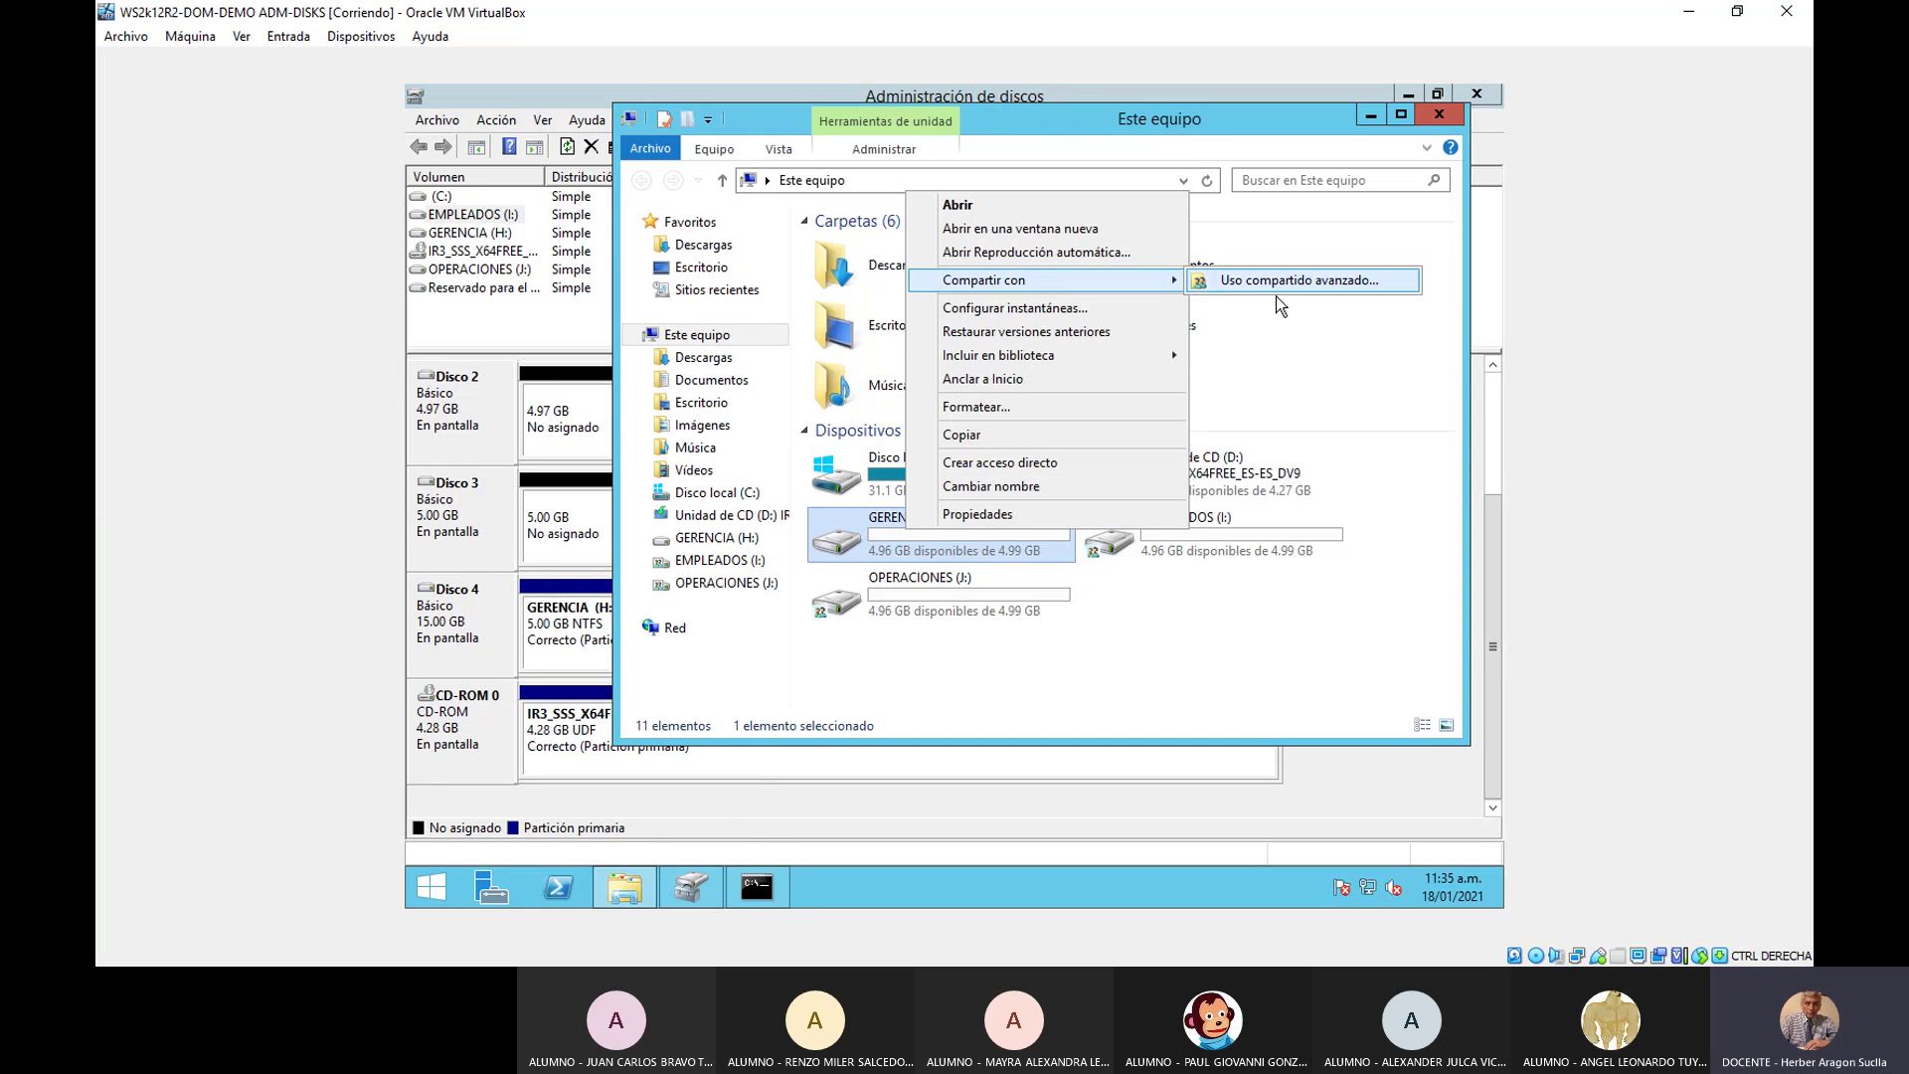
{"action": "left_click", "coordinate": [1400, 291]}
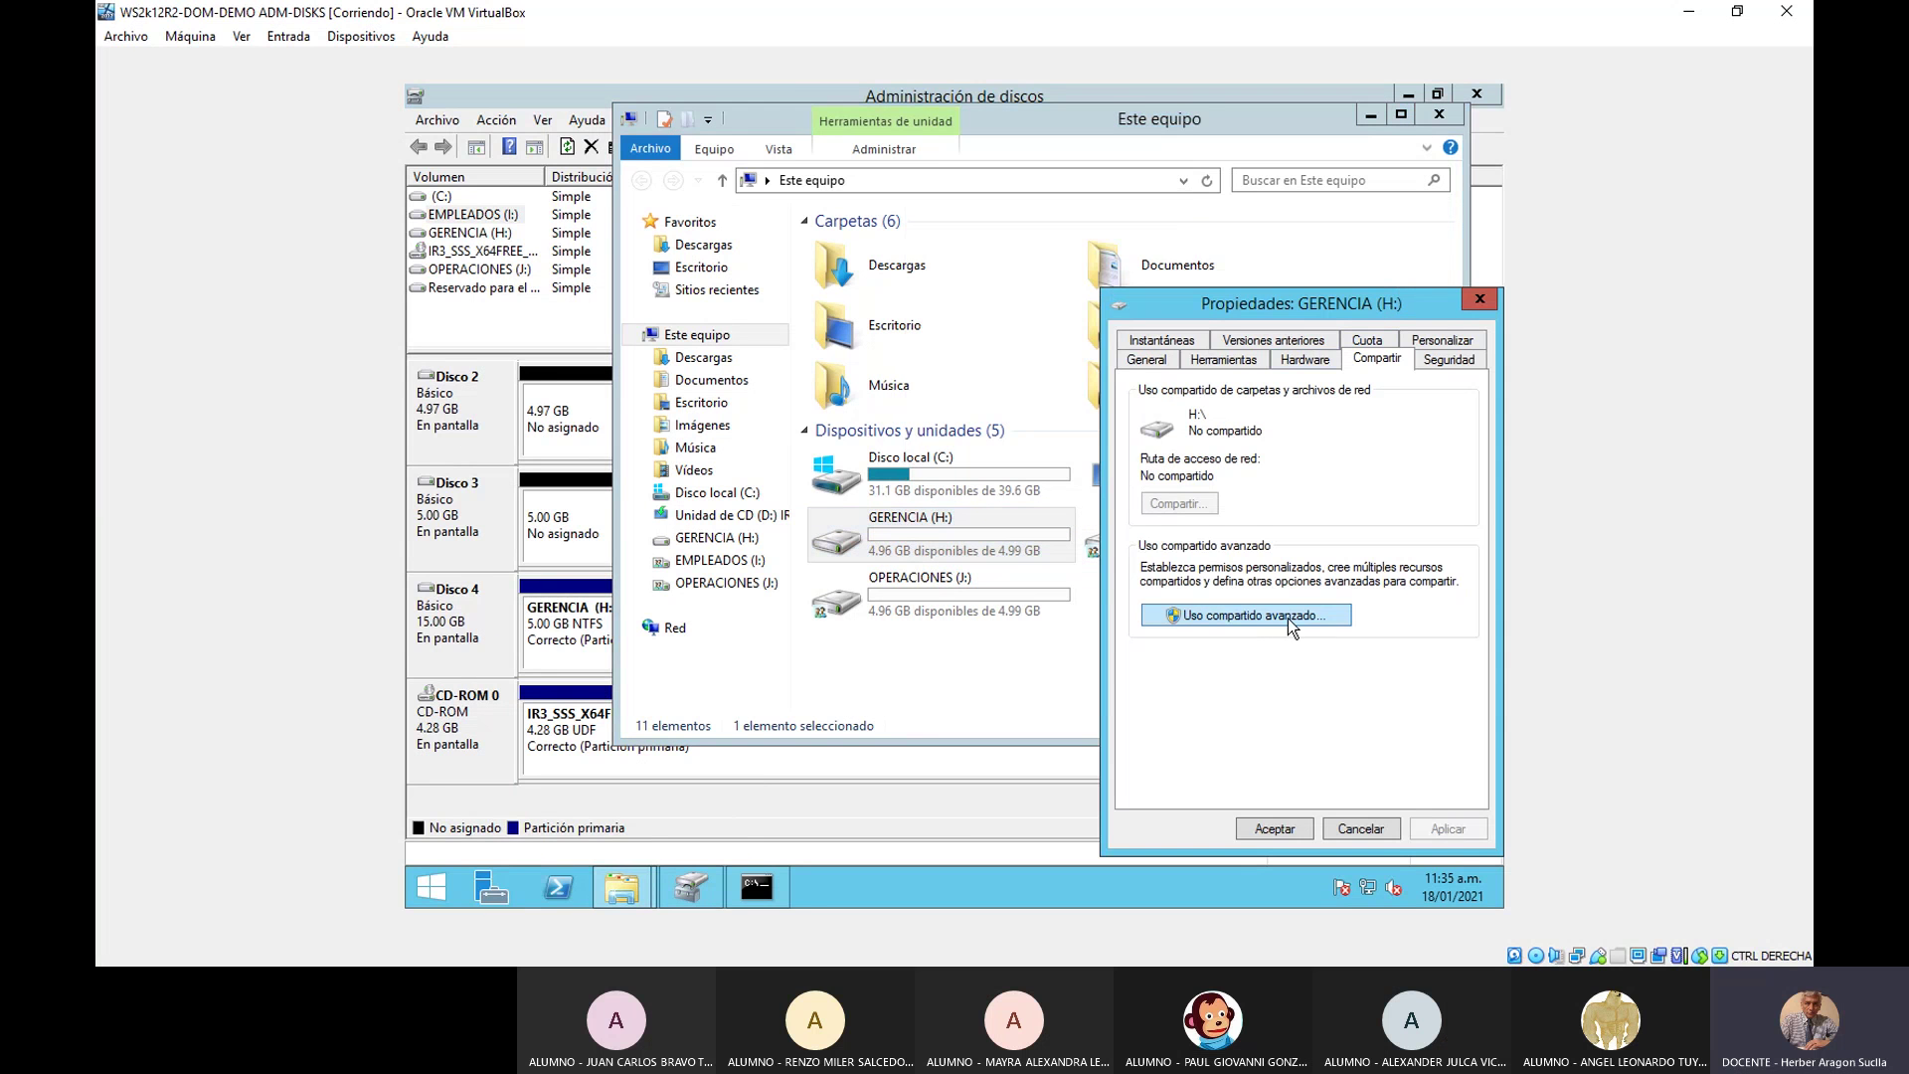
{"action": "left_click", "coordinate": [1333, 619]}
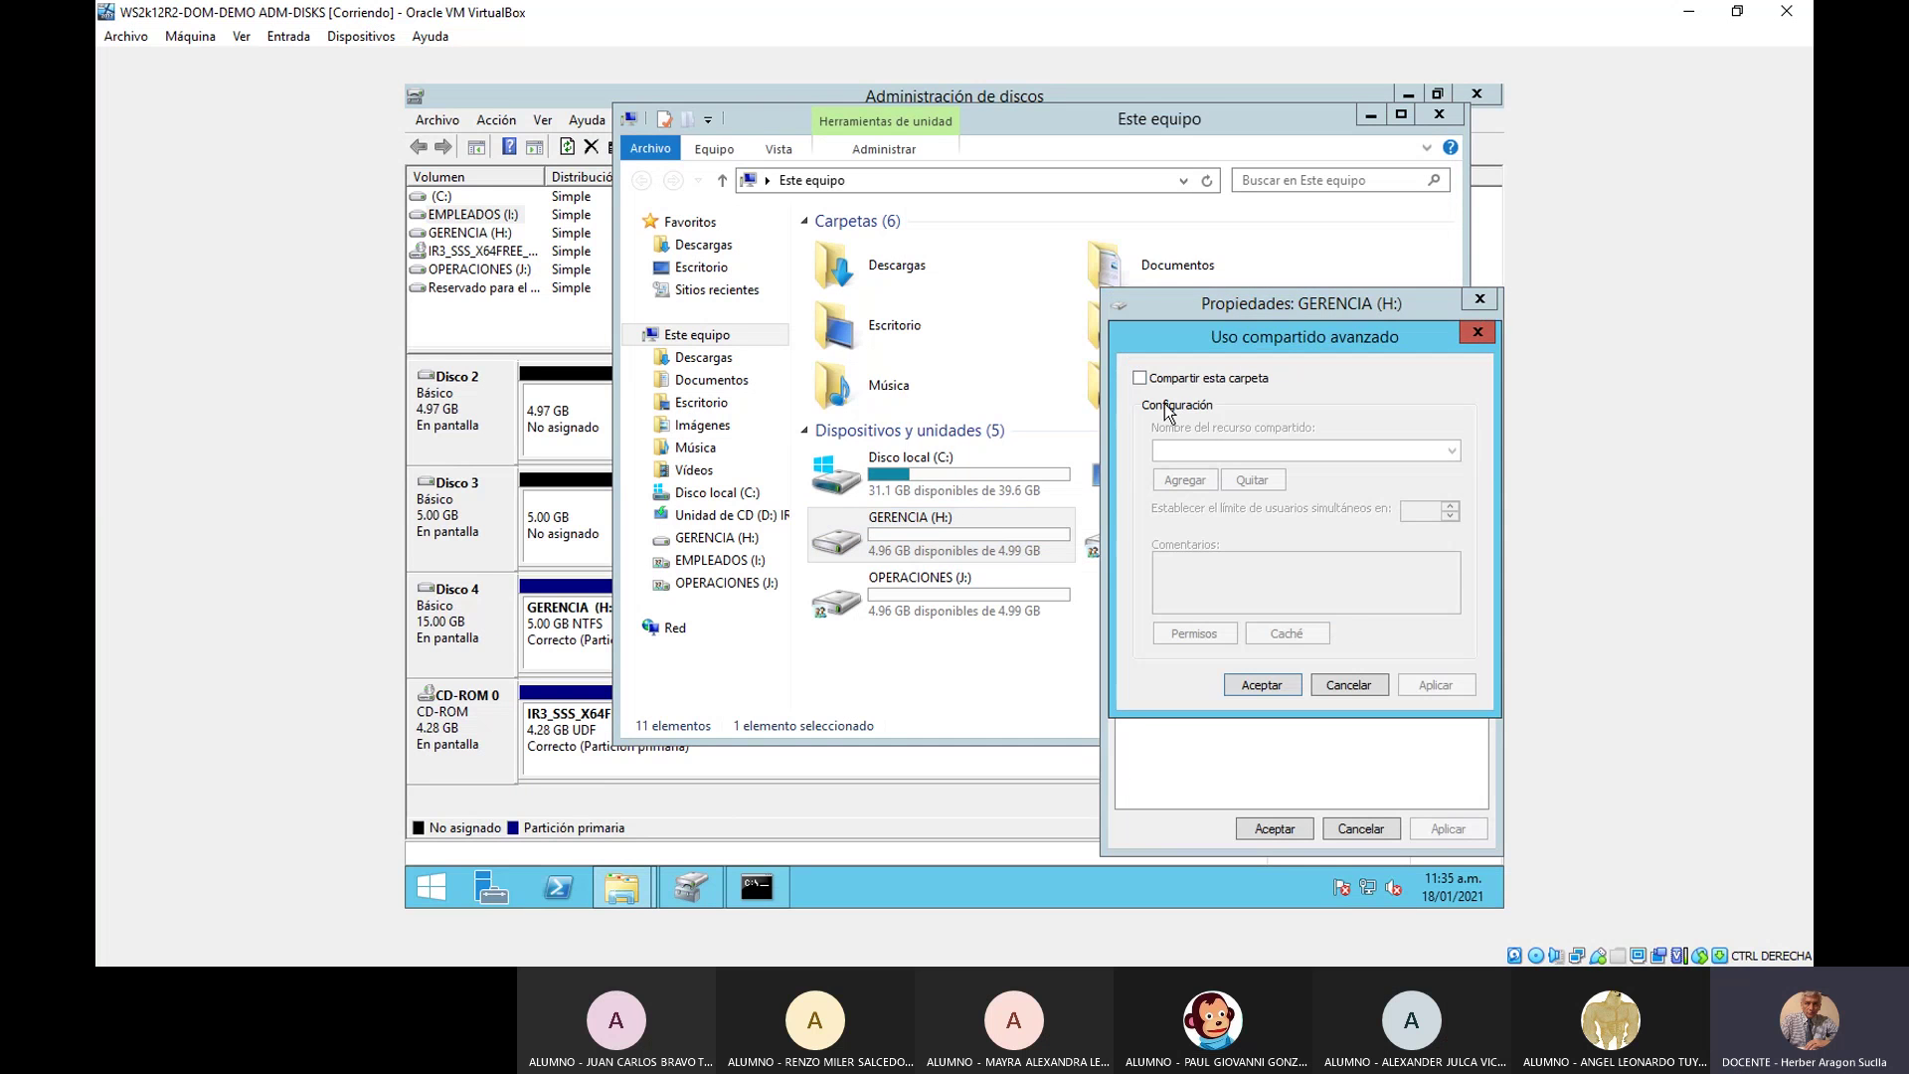
{"action": "left_click", "coordinate": [1140, 379]}
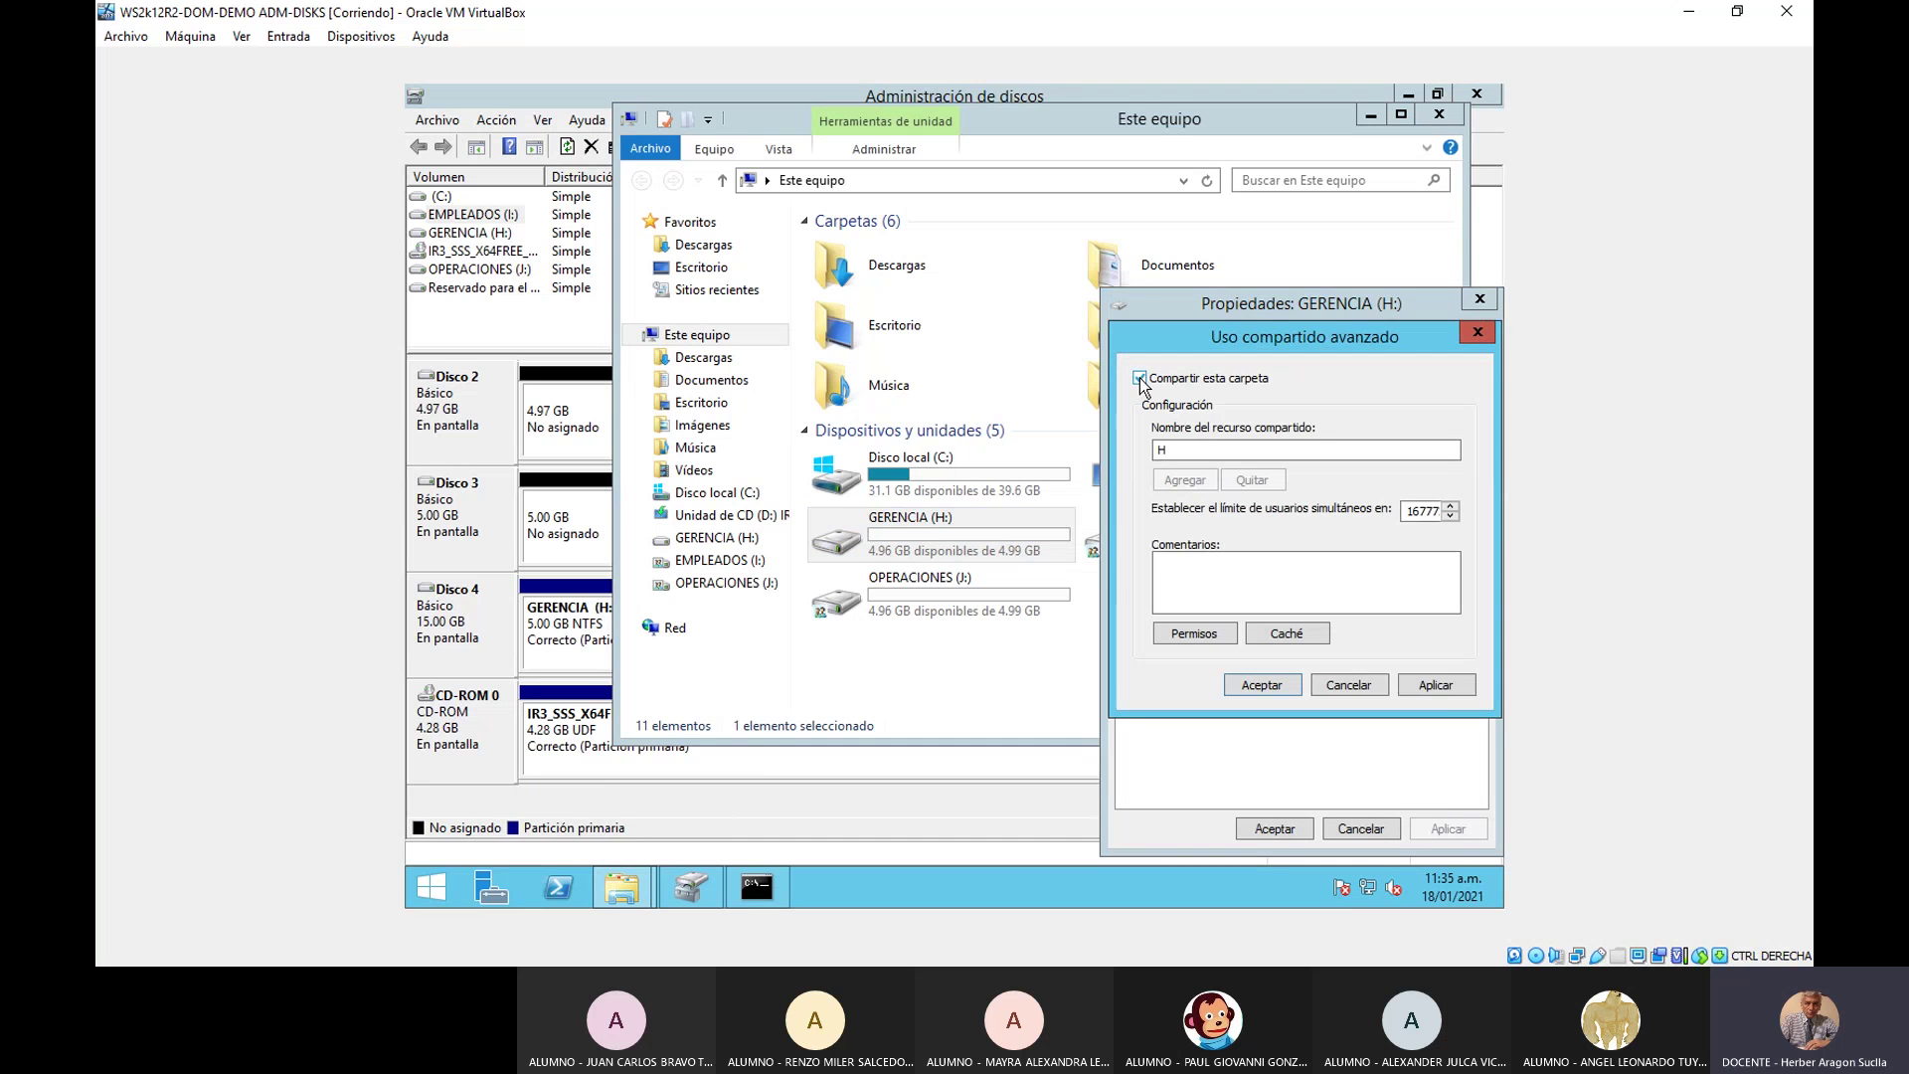
- Set the share name to GERENCIA and the simultaneous user limit to 5
{"action": "left_click", "coordinate": [1214, 452]}
{"action": "type", "text": "GERENCIA"}
{"action": "left_click_drag", "start_coordinate": [1406, 512], "coordinate": [1443, 513]}
{"action": "type", "text": "5"}
- Enter the comment "Sólo Gerentes" for the GERENCIA share
{"action": "left_click", "coordinate": [1256, 575]}
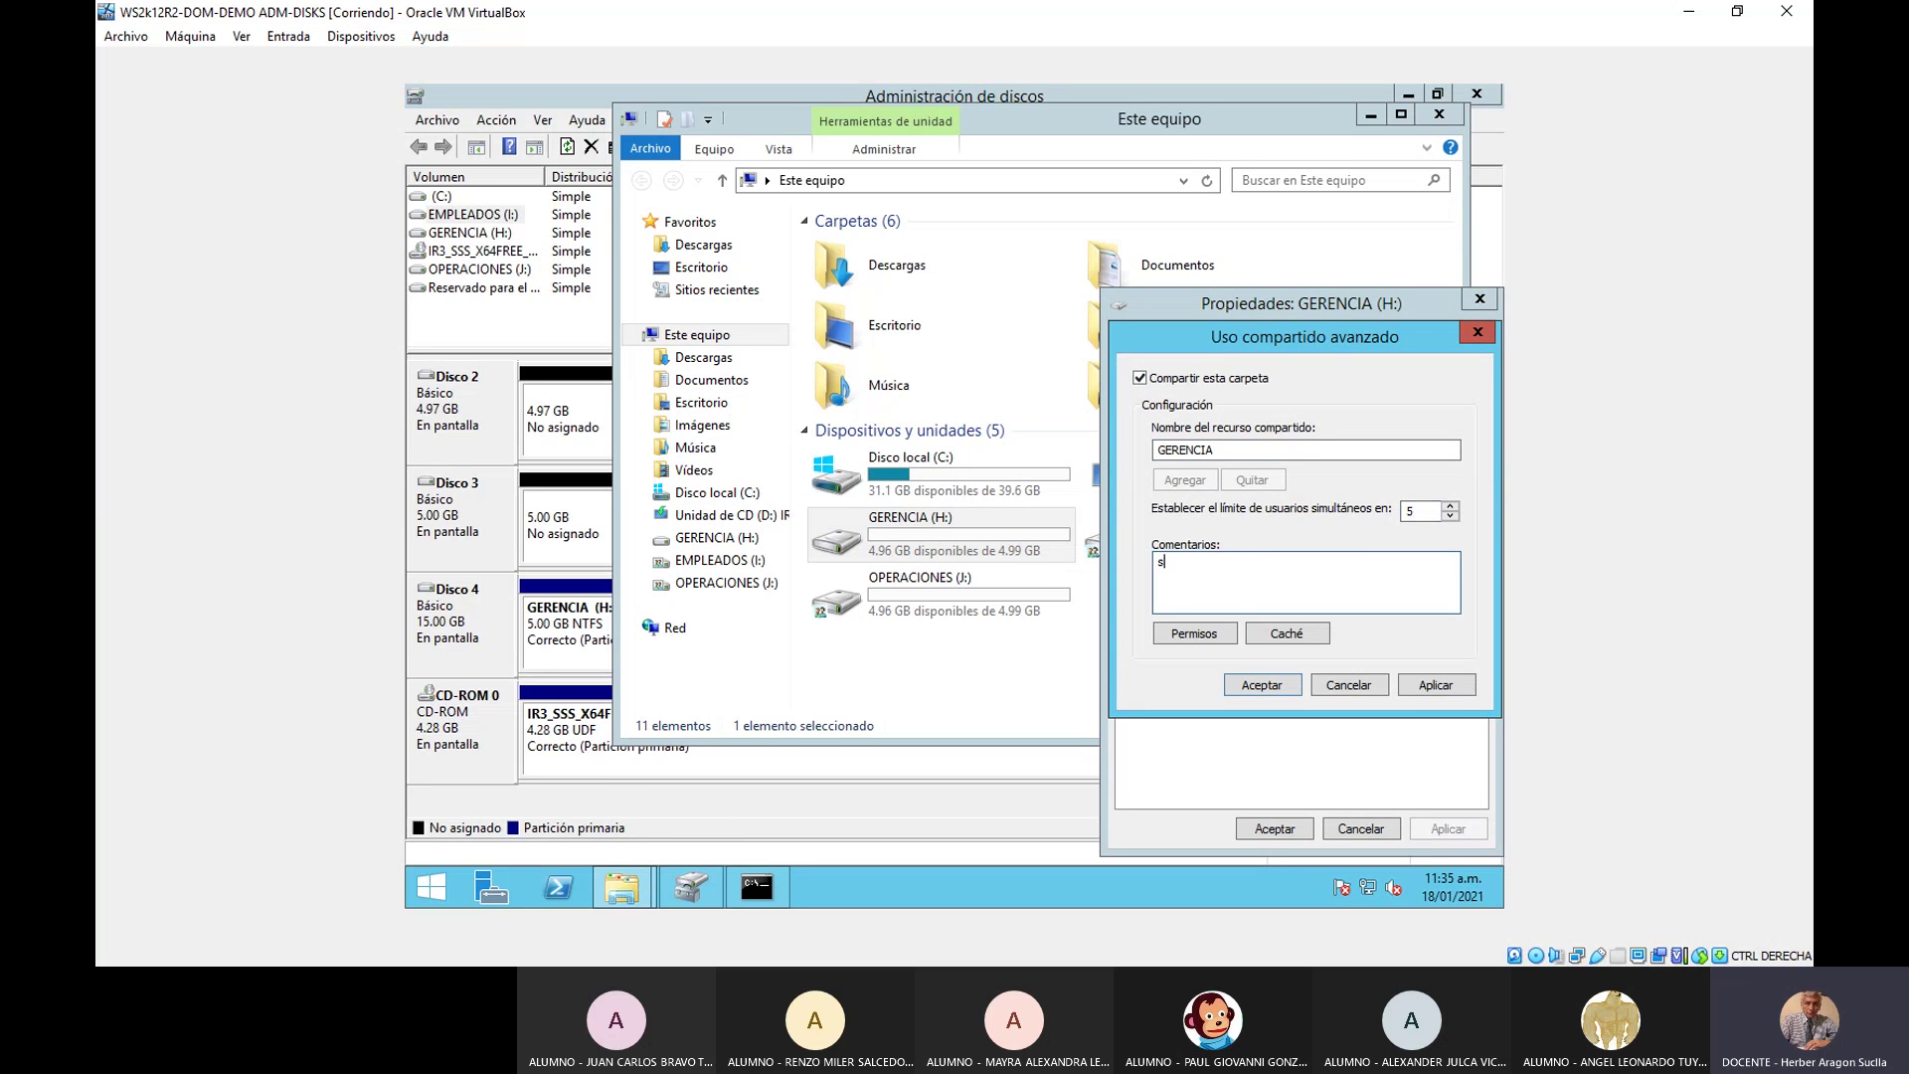
{"action": "type", "text": "sólo"}
{"action": "key", "text": "BackSpace"}
{"action": "key", "text": "BackSpace"}
{"action": "key", "text": "BackSpace"}
{"action": "key", "text": "BackSpace"}
{"action": "type", "text": "Sólo Gerentes"}
- Remove Todos from the GERENCIA share permissions and run an advanced search for users and groups in DATACENTER.COM
{"action": "left_click", "coordinate": [1197, 634]}
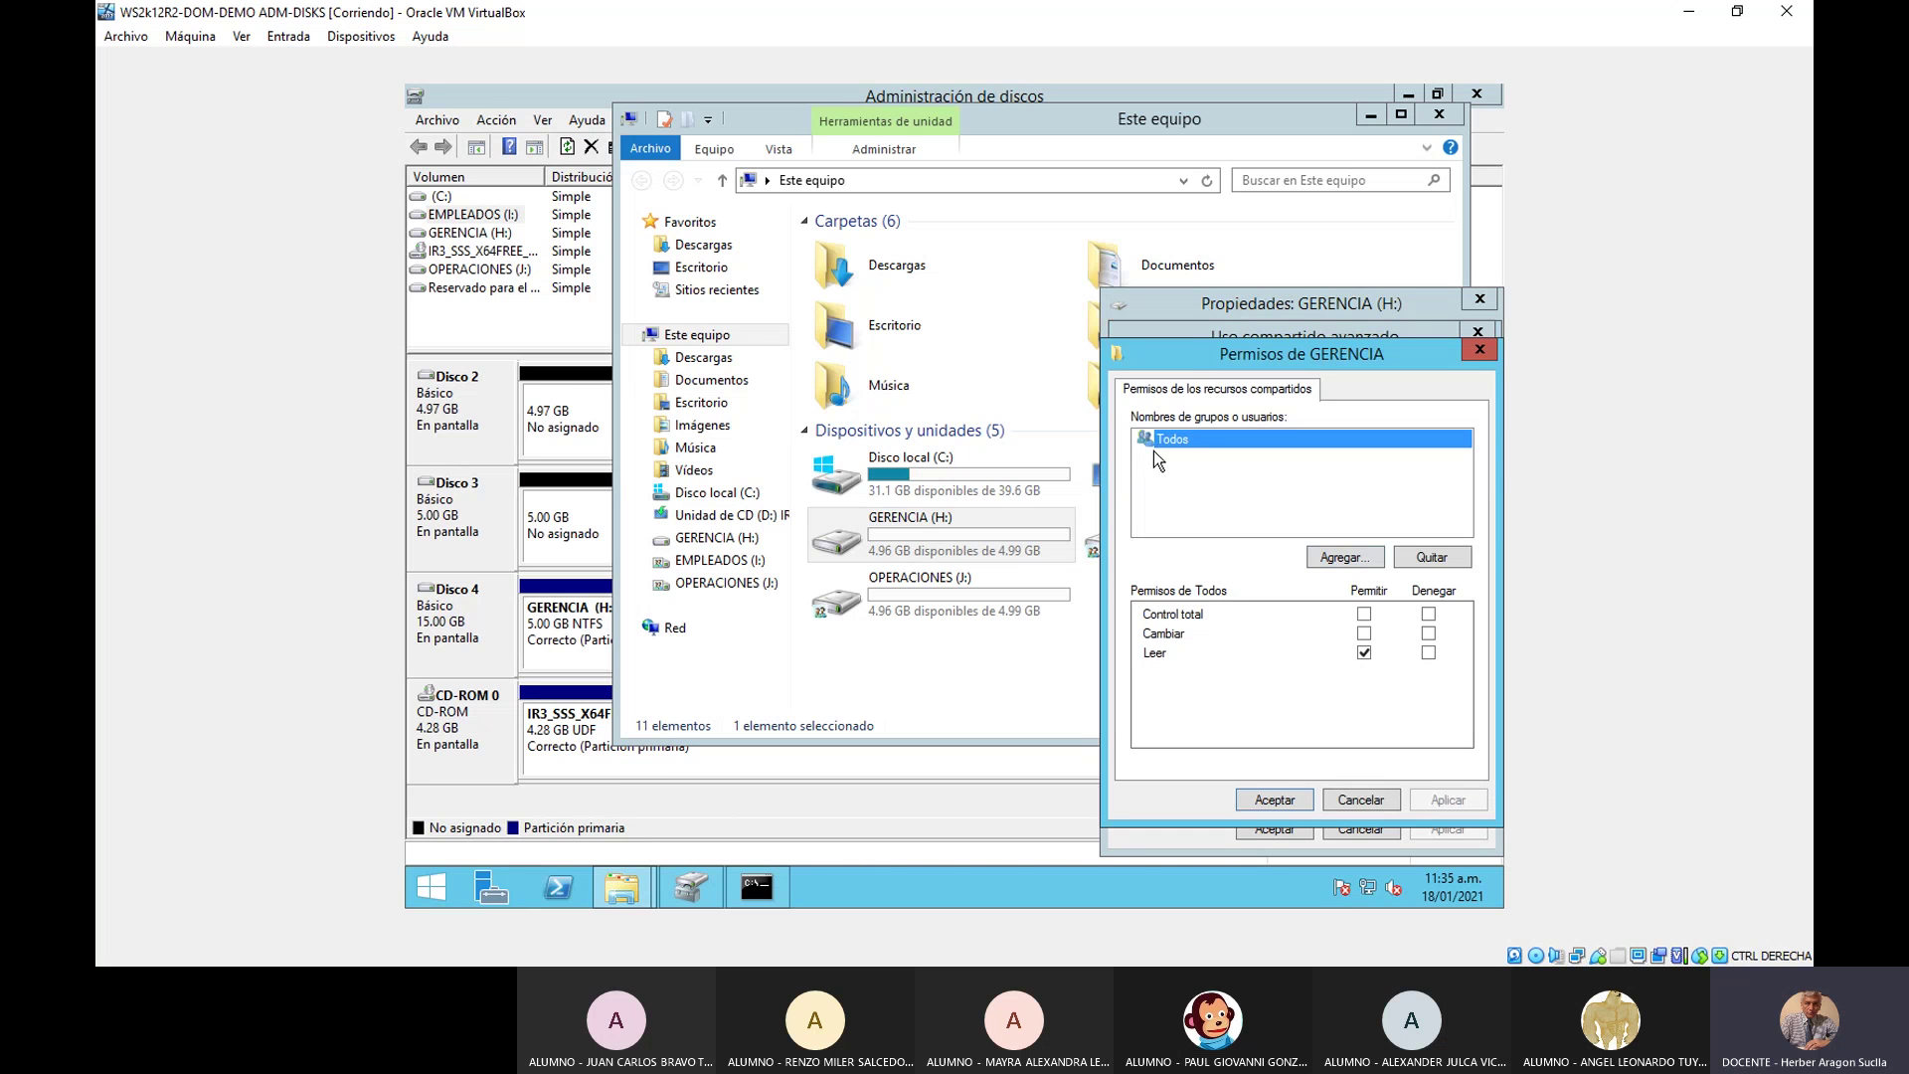
{"action": "left_click", "coordinate": [1425, 556]}
{"action": "left_click", "coordinate": [1336, 554]}
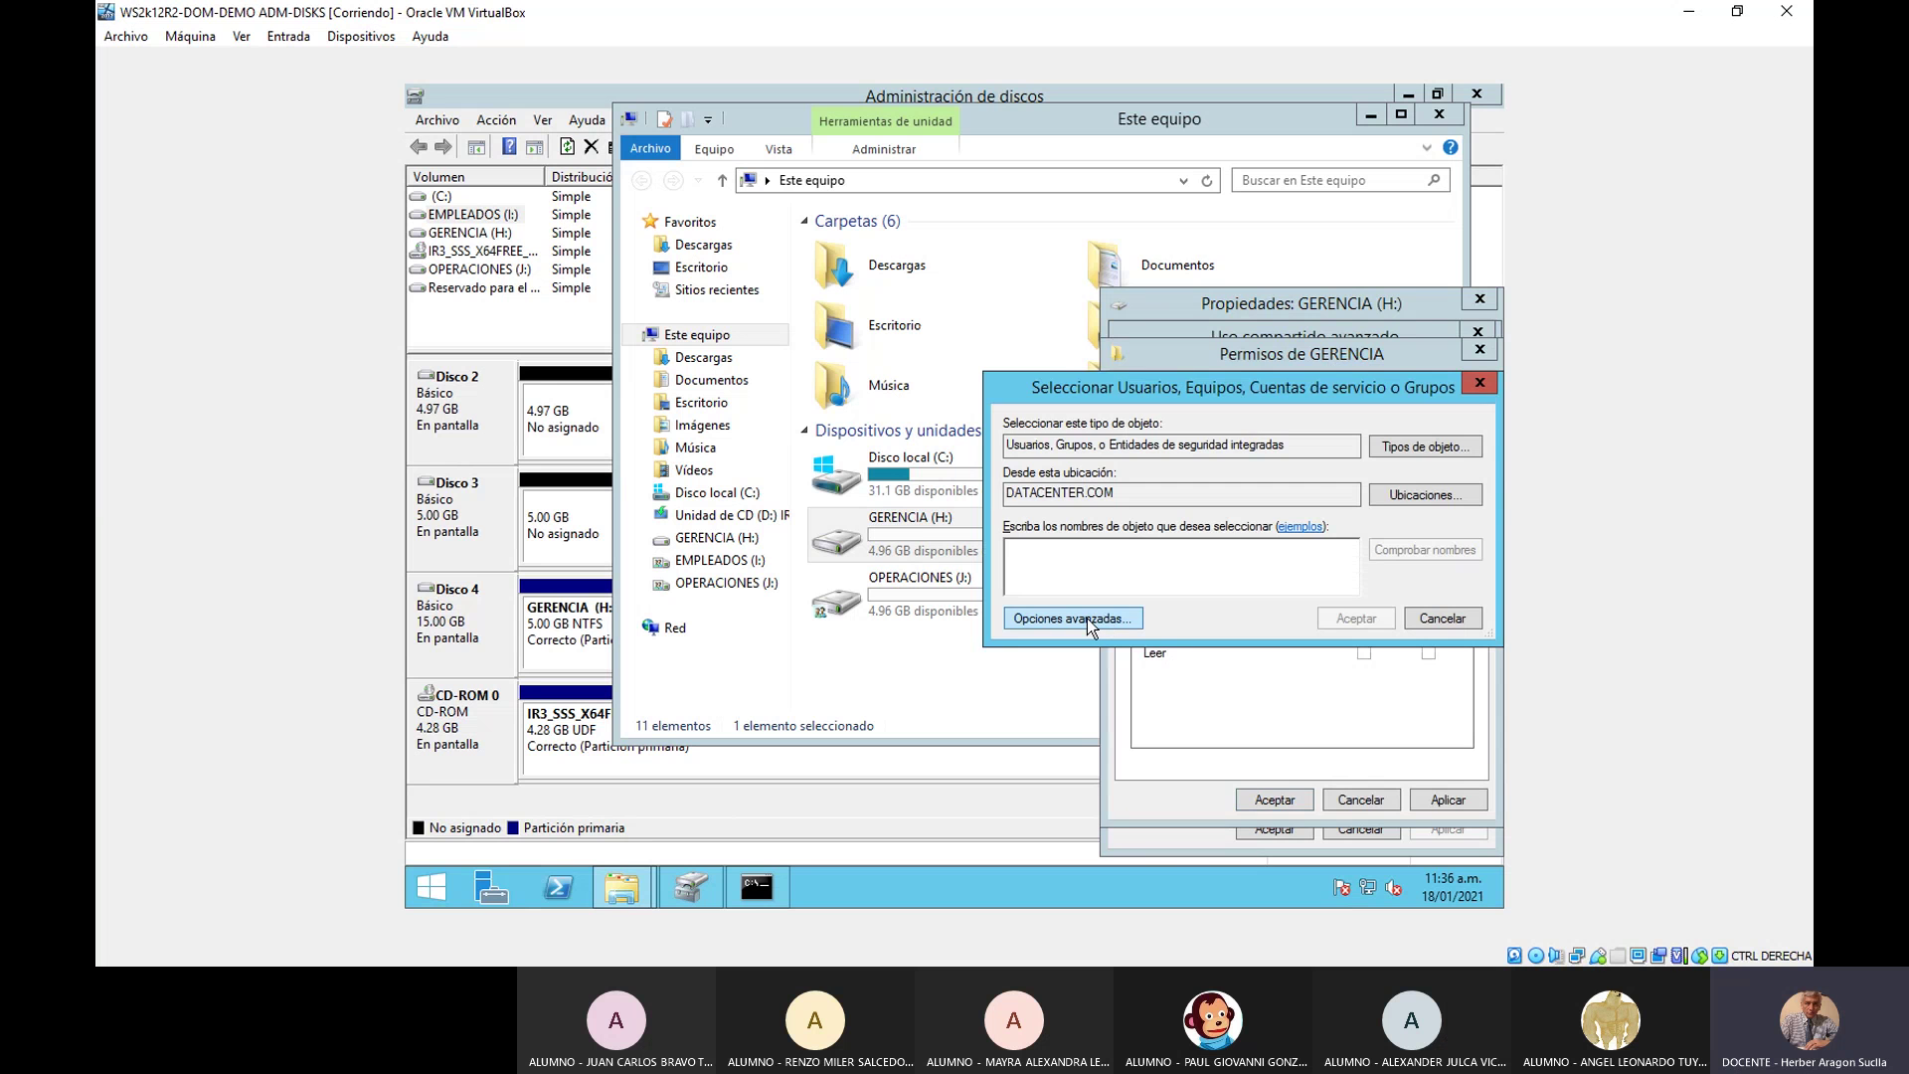
{"action": "left_click", "coordinate": [1088, 620]}
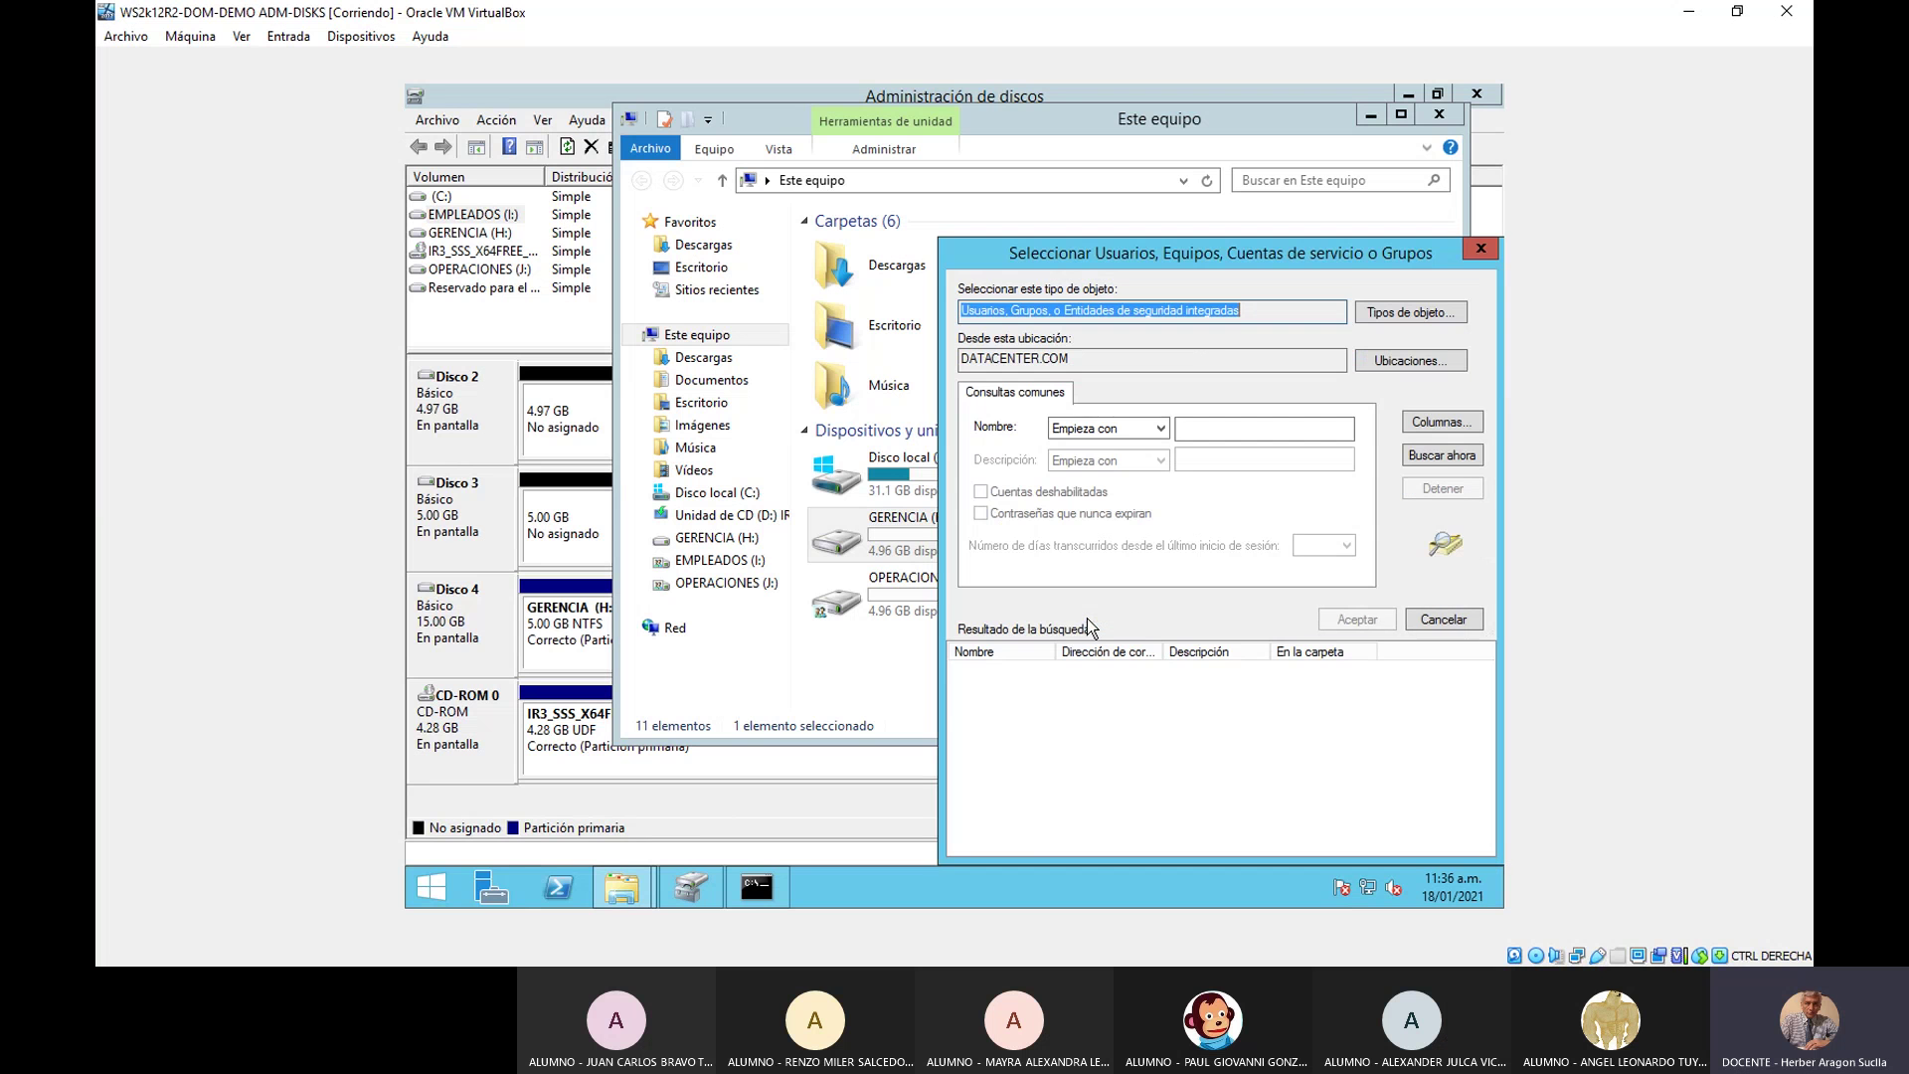
{"action": "left_click", "coordinate": [1455, 460]}
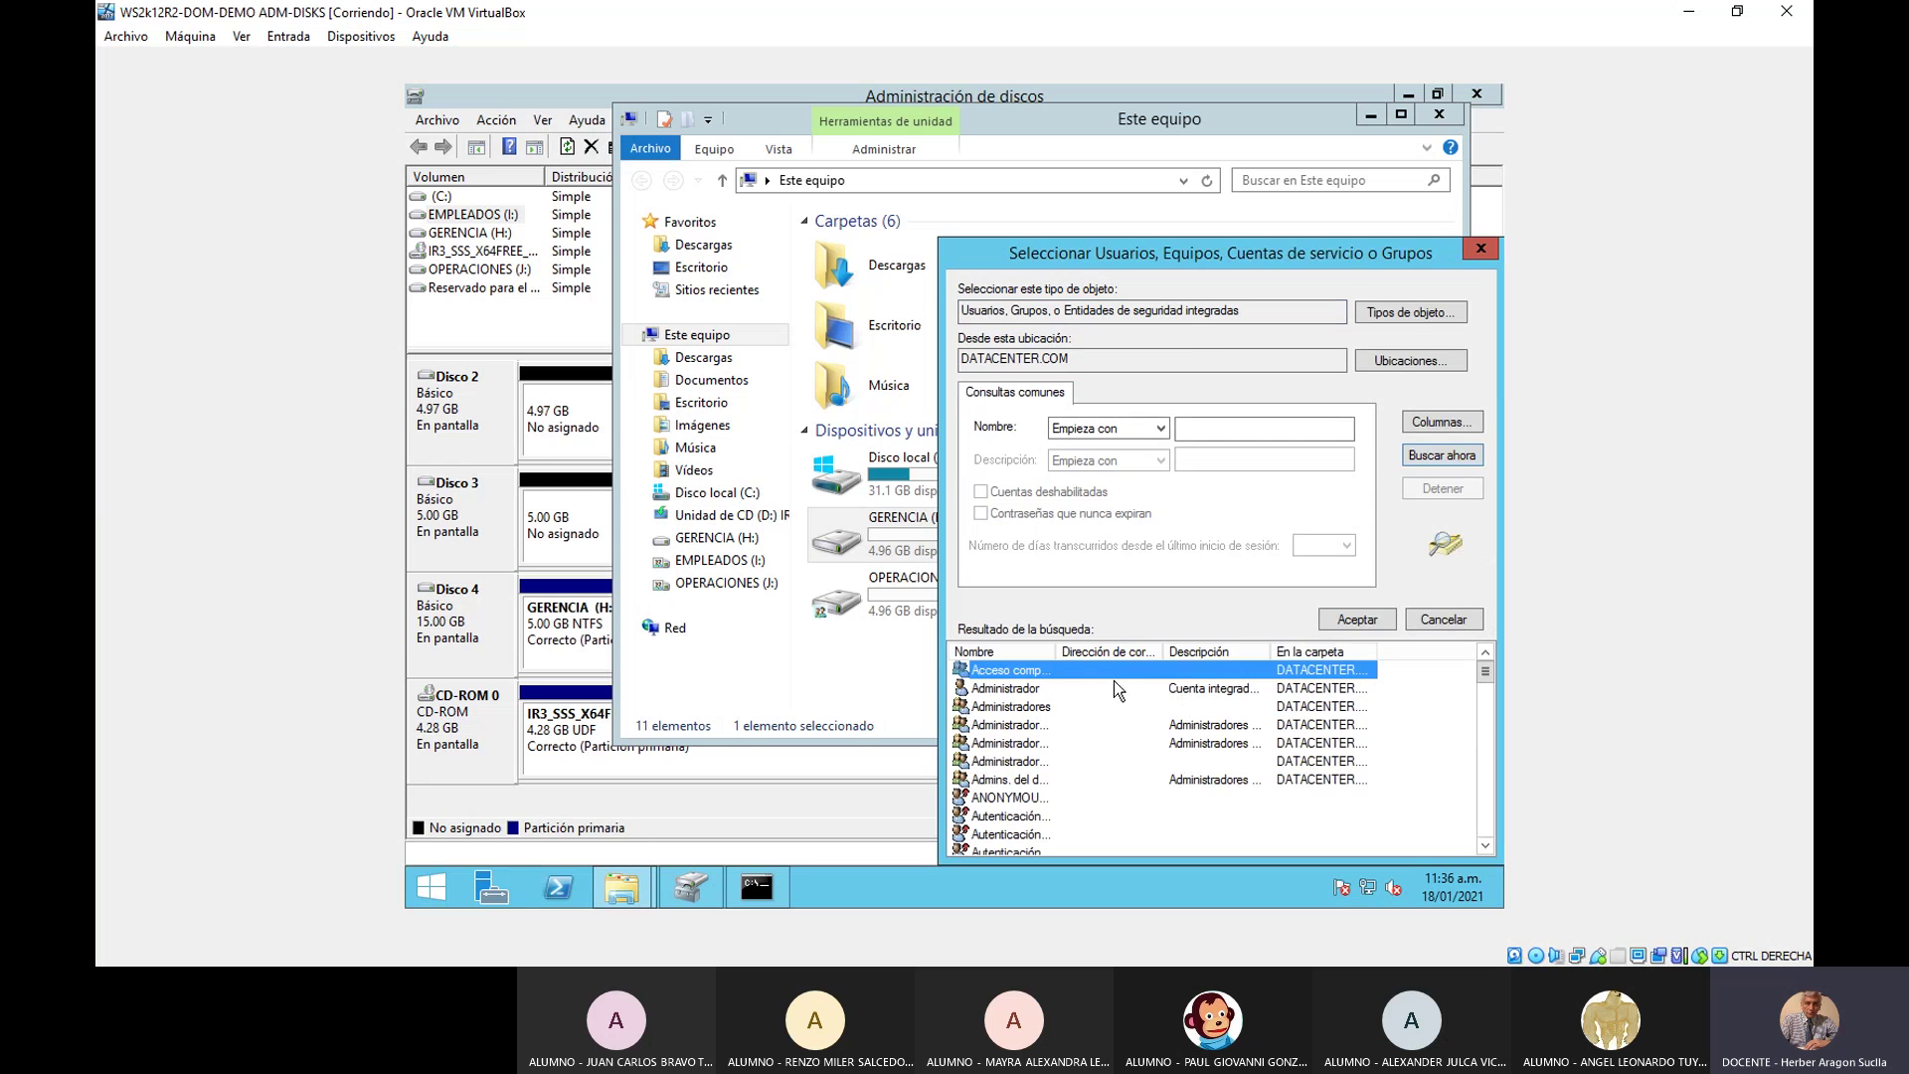
- Widen the name column and look through the DATACENTER.COM users and groups in the search results to the end
{"action": "left_click_drag", "start_coordinate": [1052, 653], "coordinate": [1109, 652]}
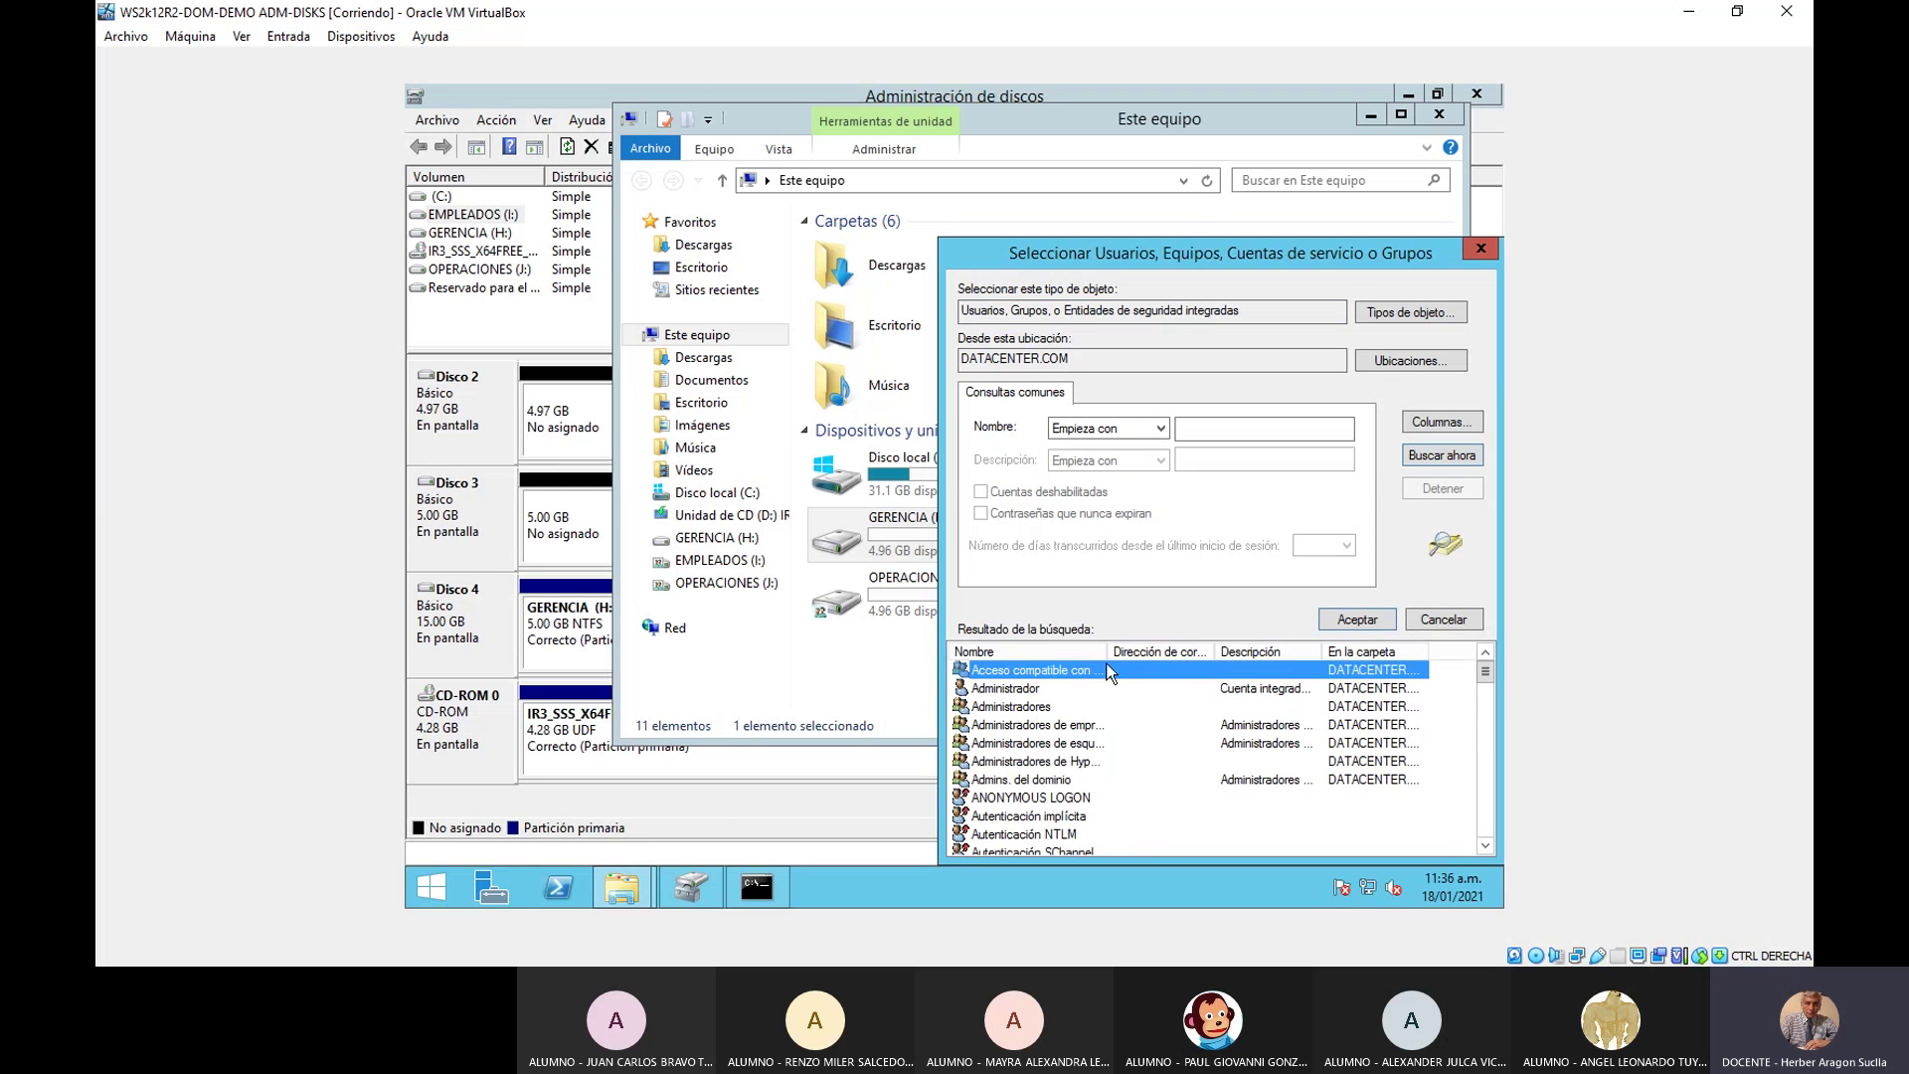
{"action": "left_click", "coordinate": [1488, 845]}
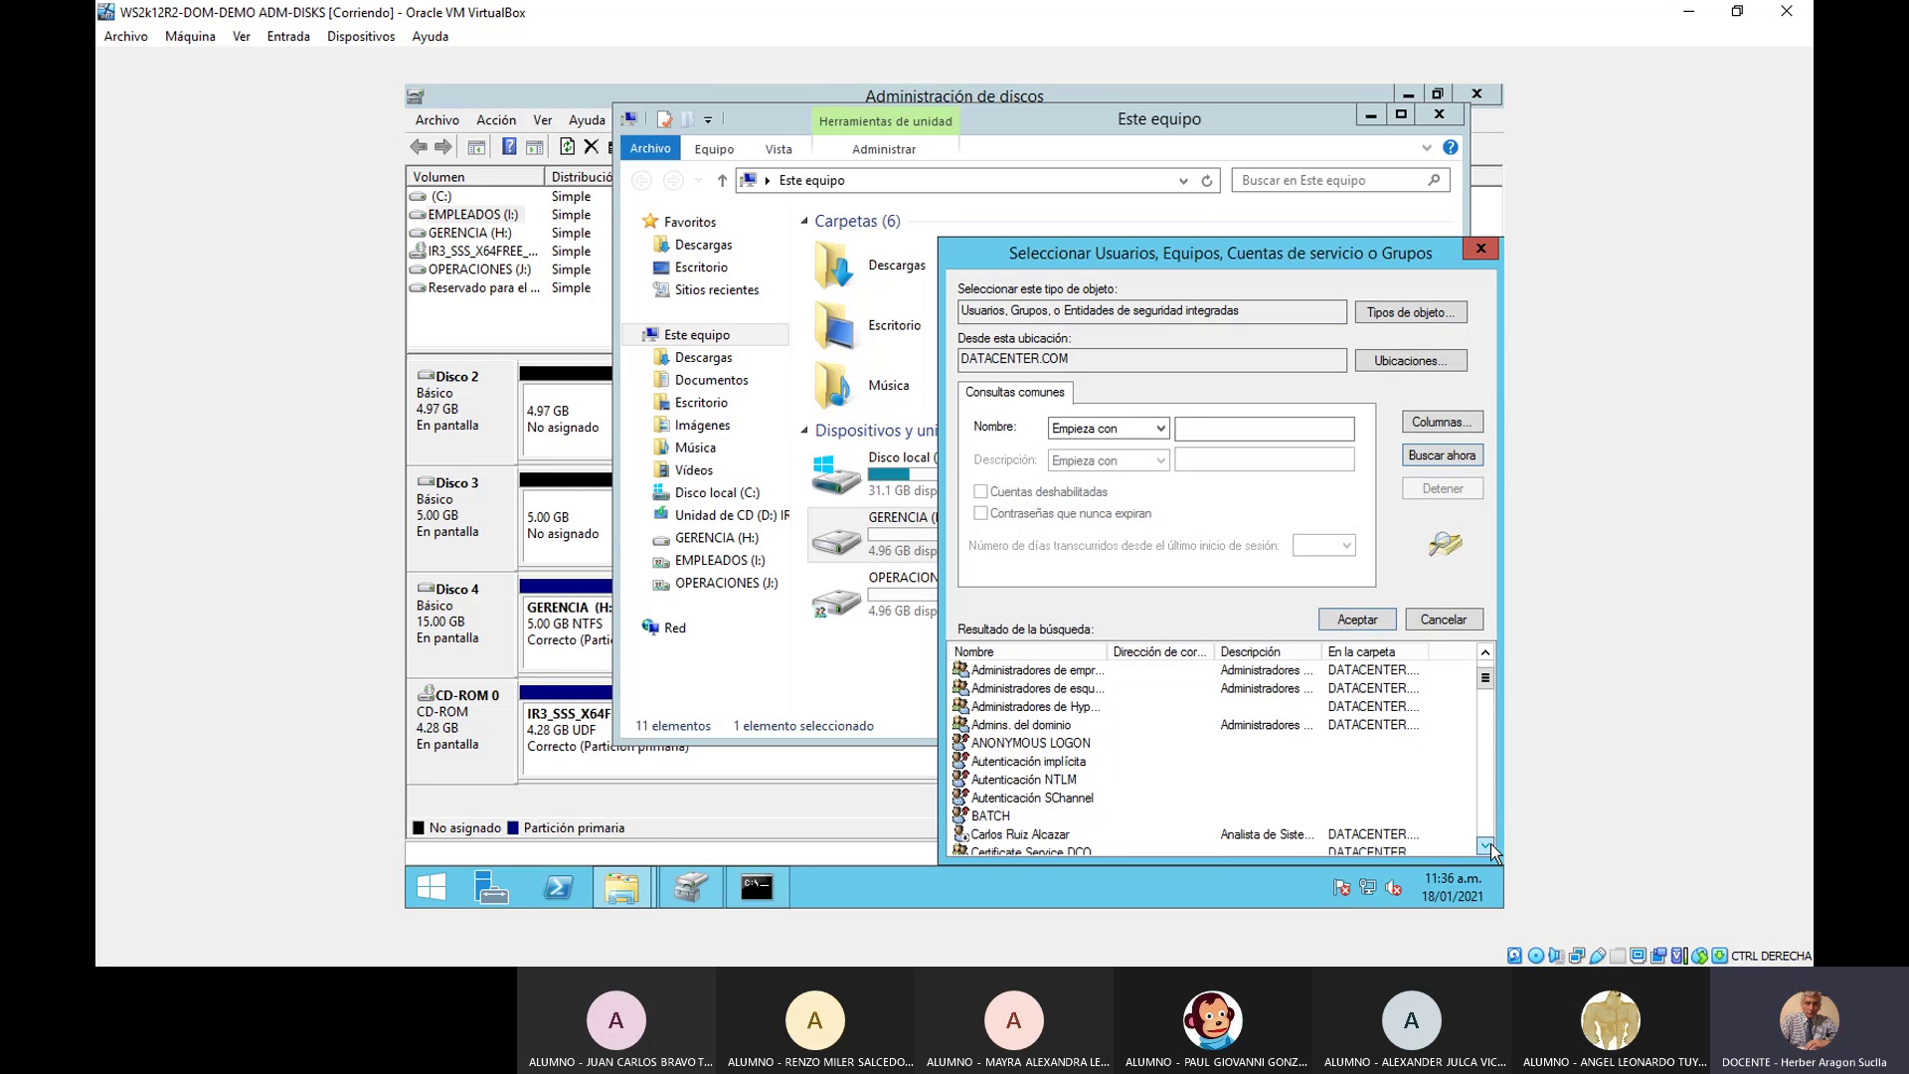
{"action": "left_click", "coordinate": [1488, 846]}
{"action": "left_click", "coordinate": [1489, 847]}
{"action": "left_click", "coordinate": [1489, 845]}
{"action": "left_click", "coordinate": [1490, 845]}
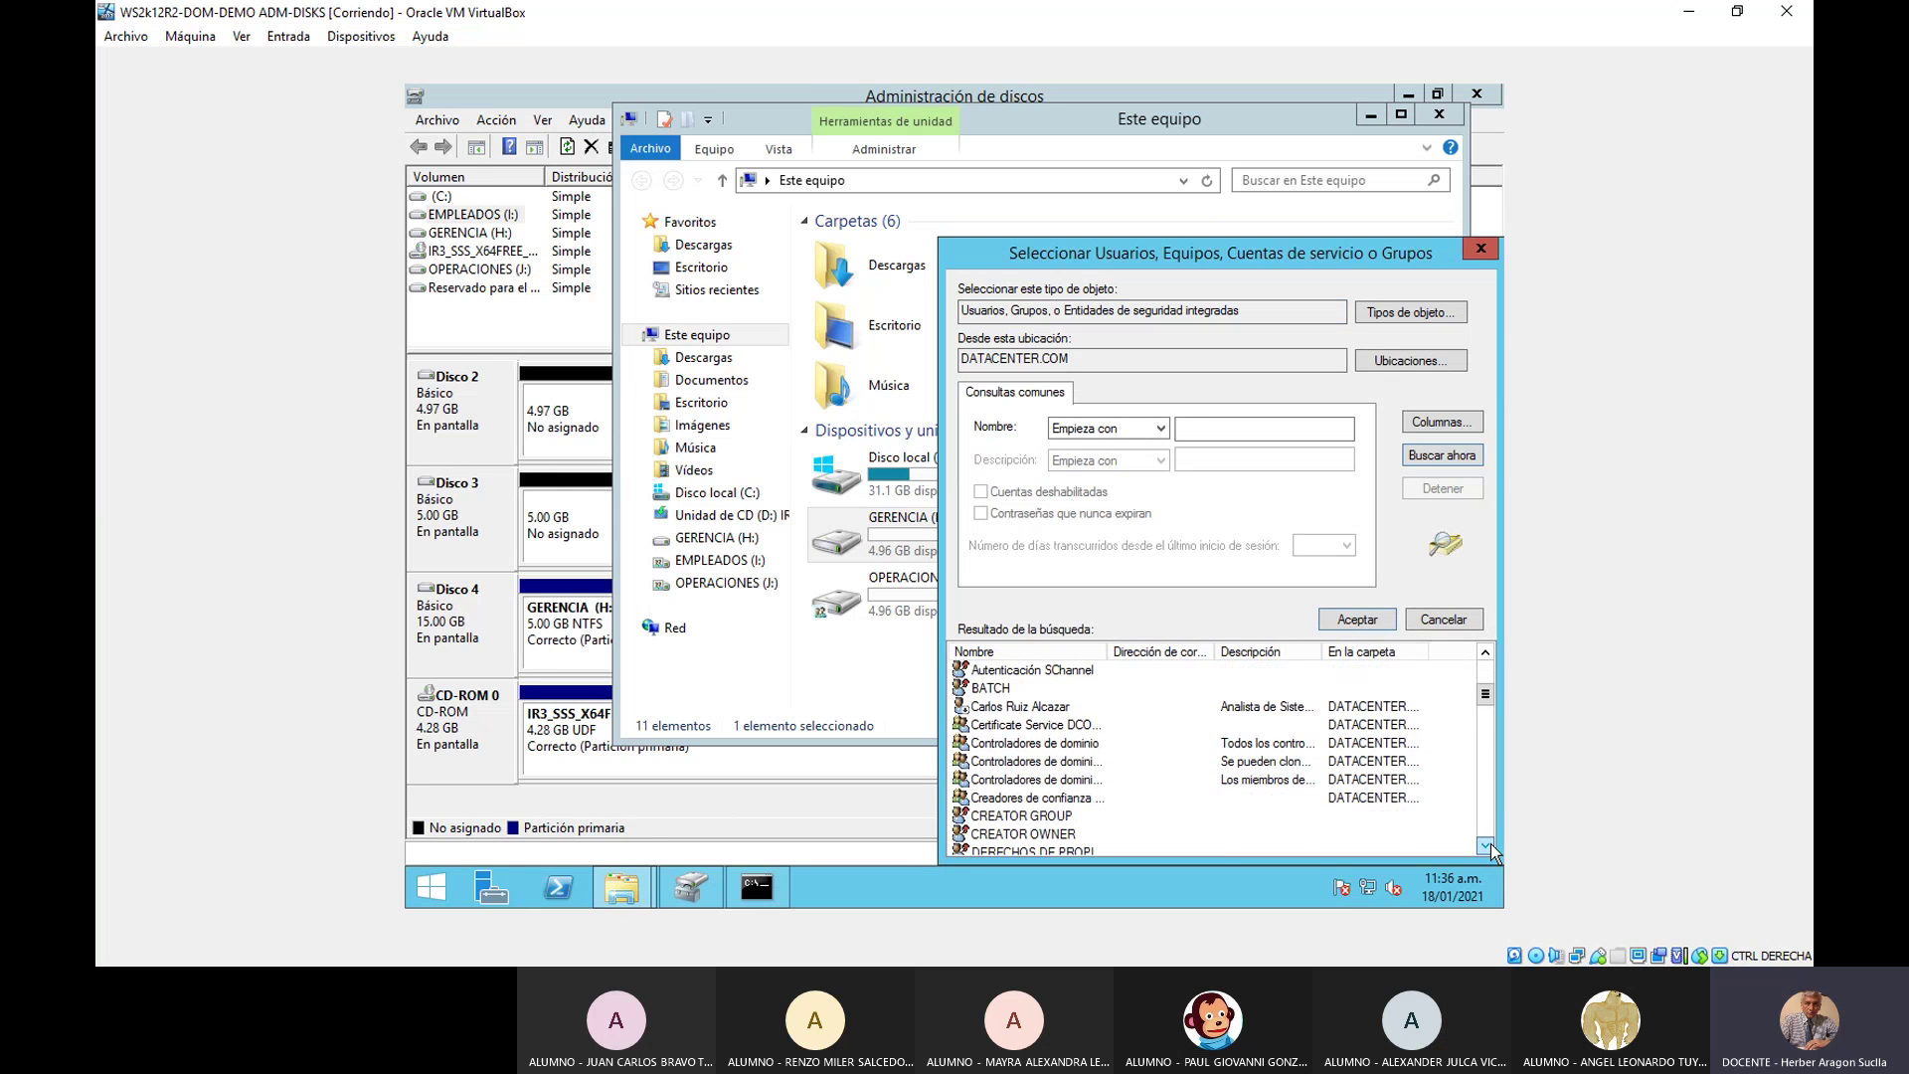
{"action": "left_click", "coordinate": [1488, 846]}
{"action": "left_click", "coordinate": [1489, 846]}
{"action": "left_click", "coordinate": [1490, 846]}
{"action": "left_click", "coordinate": [1488, 845]}
{"action": "left_click", "coordinate": [1488, 847]}
{"action": "left_click", "coordinate": [1488, 845]}
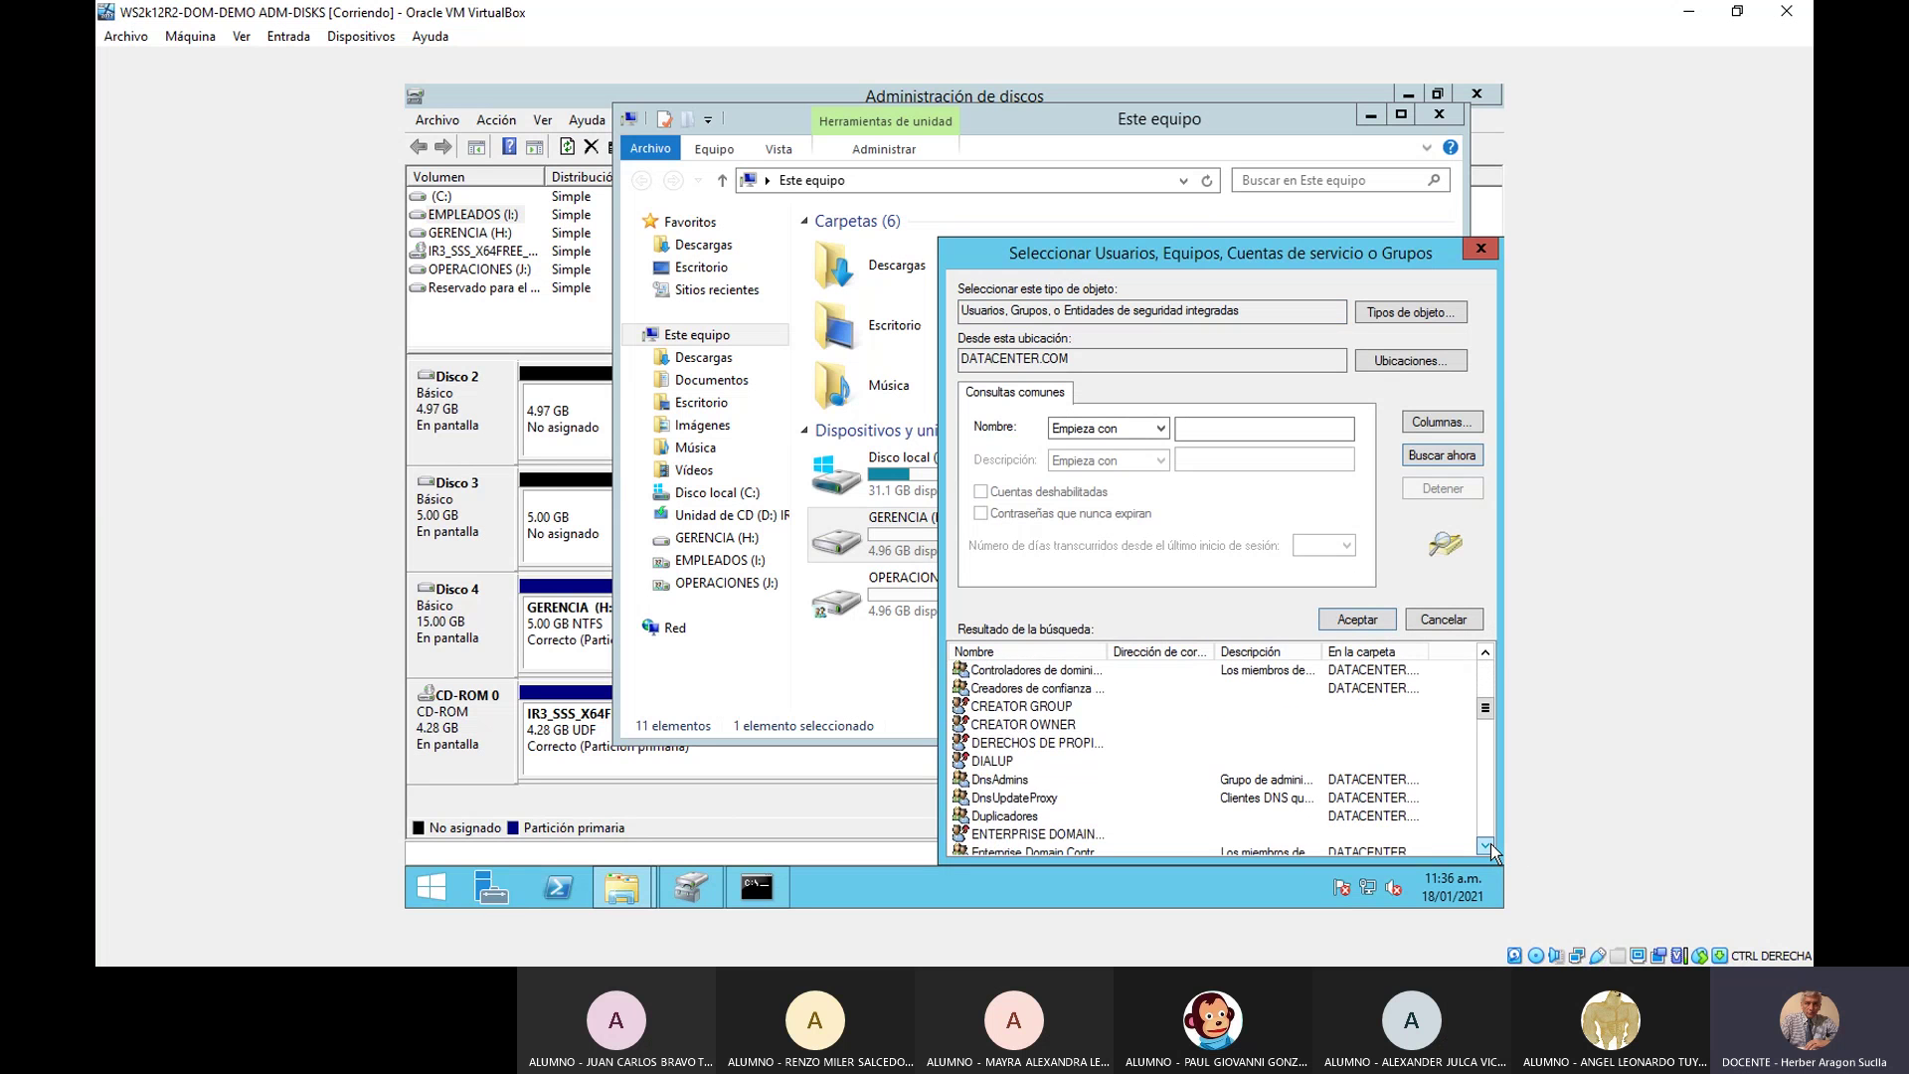
{"action": "left_click", "coordinate": [1490, 845]}
{"action": "left_click", "coordinate": [1489, 846]}
{"action": "left_click", "coordinate": [1489, 846]}
{"action": "left_click", "coordinate": [1489, 846]}
{"action": "left_click", "coordinate": [1489, 846]}
{"action": "left_click", "coordinate": [1490, 847]}
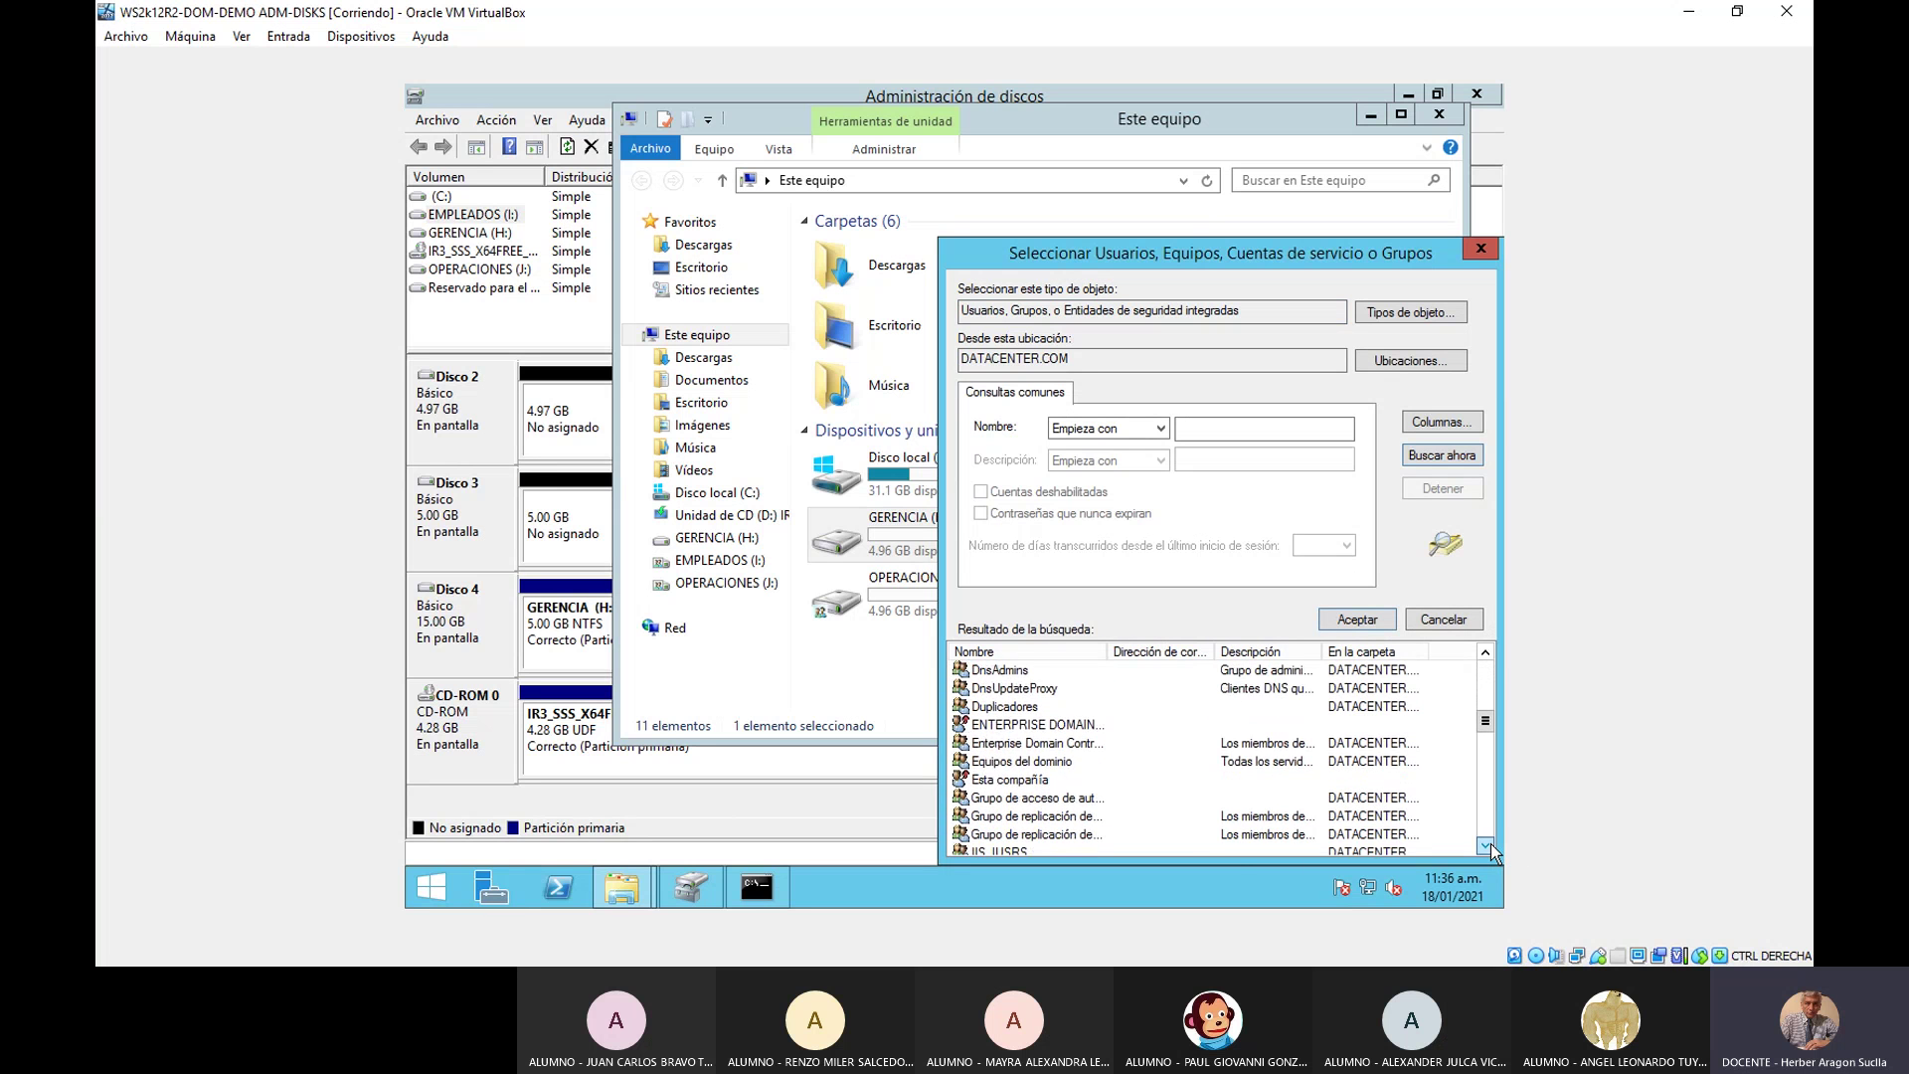
{"action": "left_click", "coordinate": [1489, 845]}
{"action": "left_click", "coordinate": [1488, 845]}
{"action": "left_click", "coordinate": [1489, 846]}
{"action": "left_click", "coordinate": [1489, 846]}
{"action": "left_click", "coordinate": [1490, 846]}
{"action": "left_click", "coordinate": [1489, 845]}
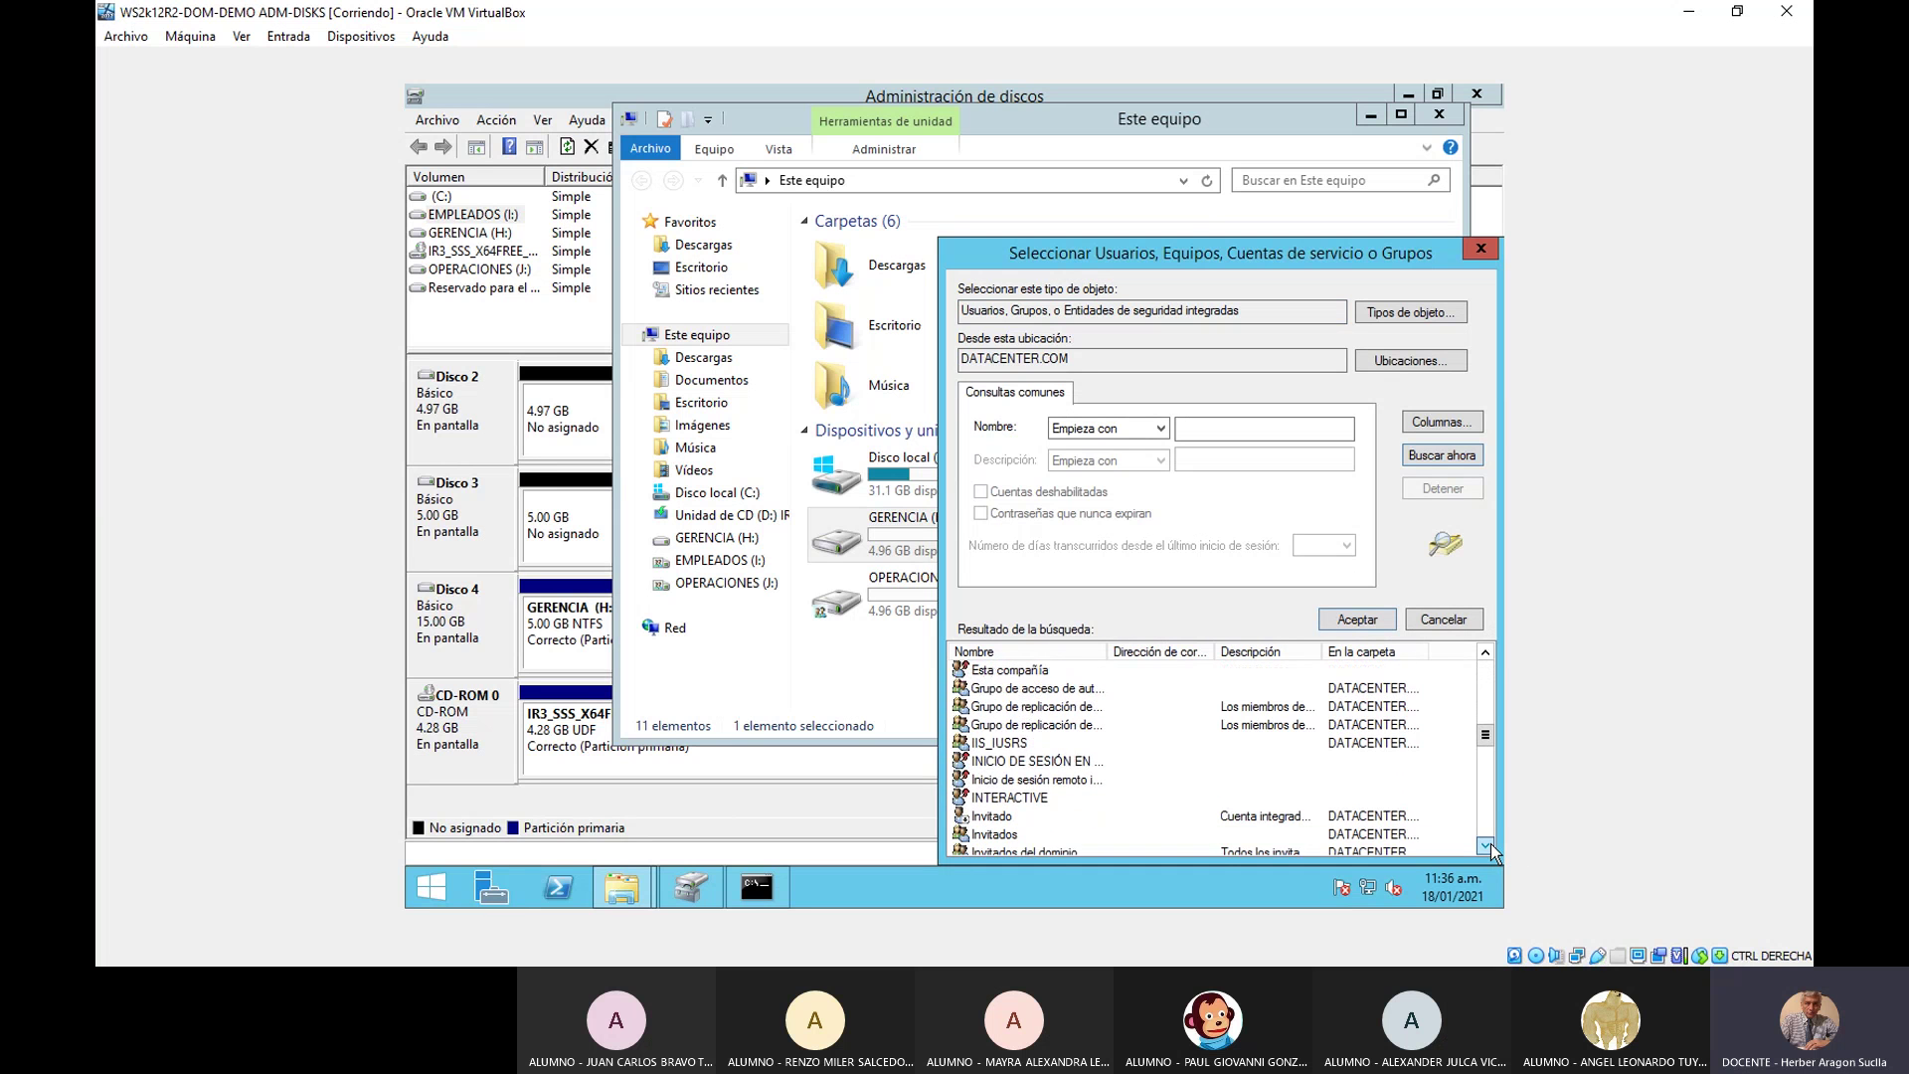
{"action": "left_click", "coordinate": [1490, 846]}
{"action": "left_click", "coordinate": [1489, 847]}
{"action": "left_click", "coordinate": [1488, 845]}
{"action": "left_click", "coordinate": [1489, 846]}
{"action": "left_click", "coordinate": [1489, 847]}
{"action": "left_click", "coordinate": [1490, 846]}
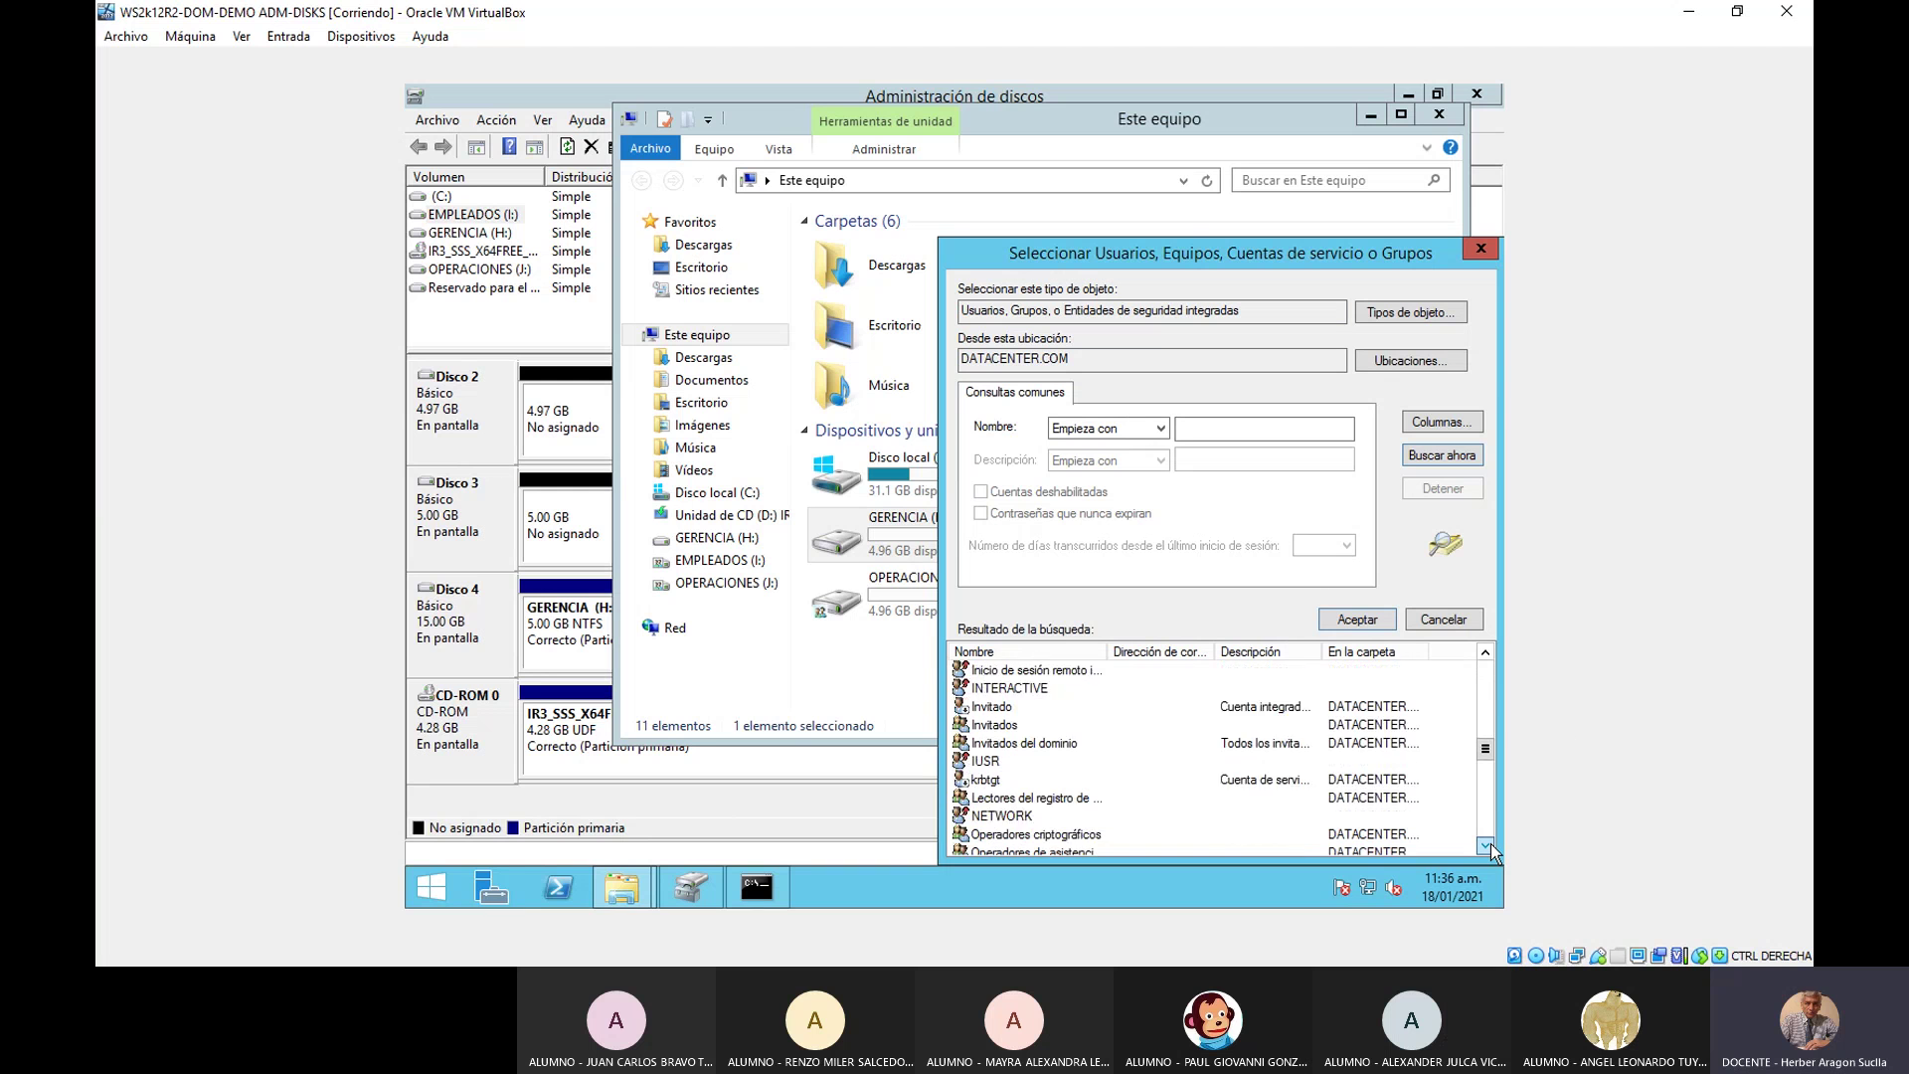
{"action": "left_click", "coordinate": [1489, 846]}
{"action": "left_click", "coordinate": [1489, 845]}
{"action": "left_click", "coordinate": [1489, 845]}
{"action": "left_click", "coordinate": [1490, 846]}
{"action": "left_click", "coordinate": [1490, 847]}
{"action": "left_click", "coordinate": [1490, 846]}
{"action": "left_click", "coordinate": [1489, 846]}
{"action": "left_click", "coordinate": [1488, 847]}
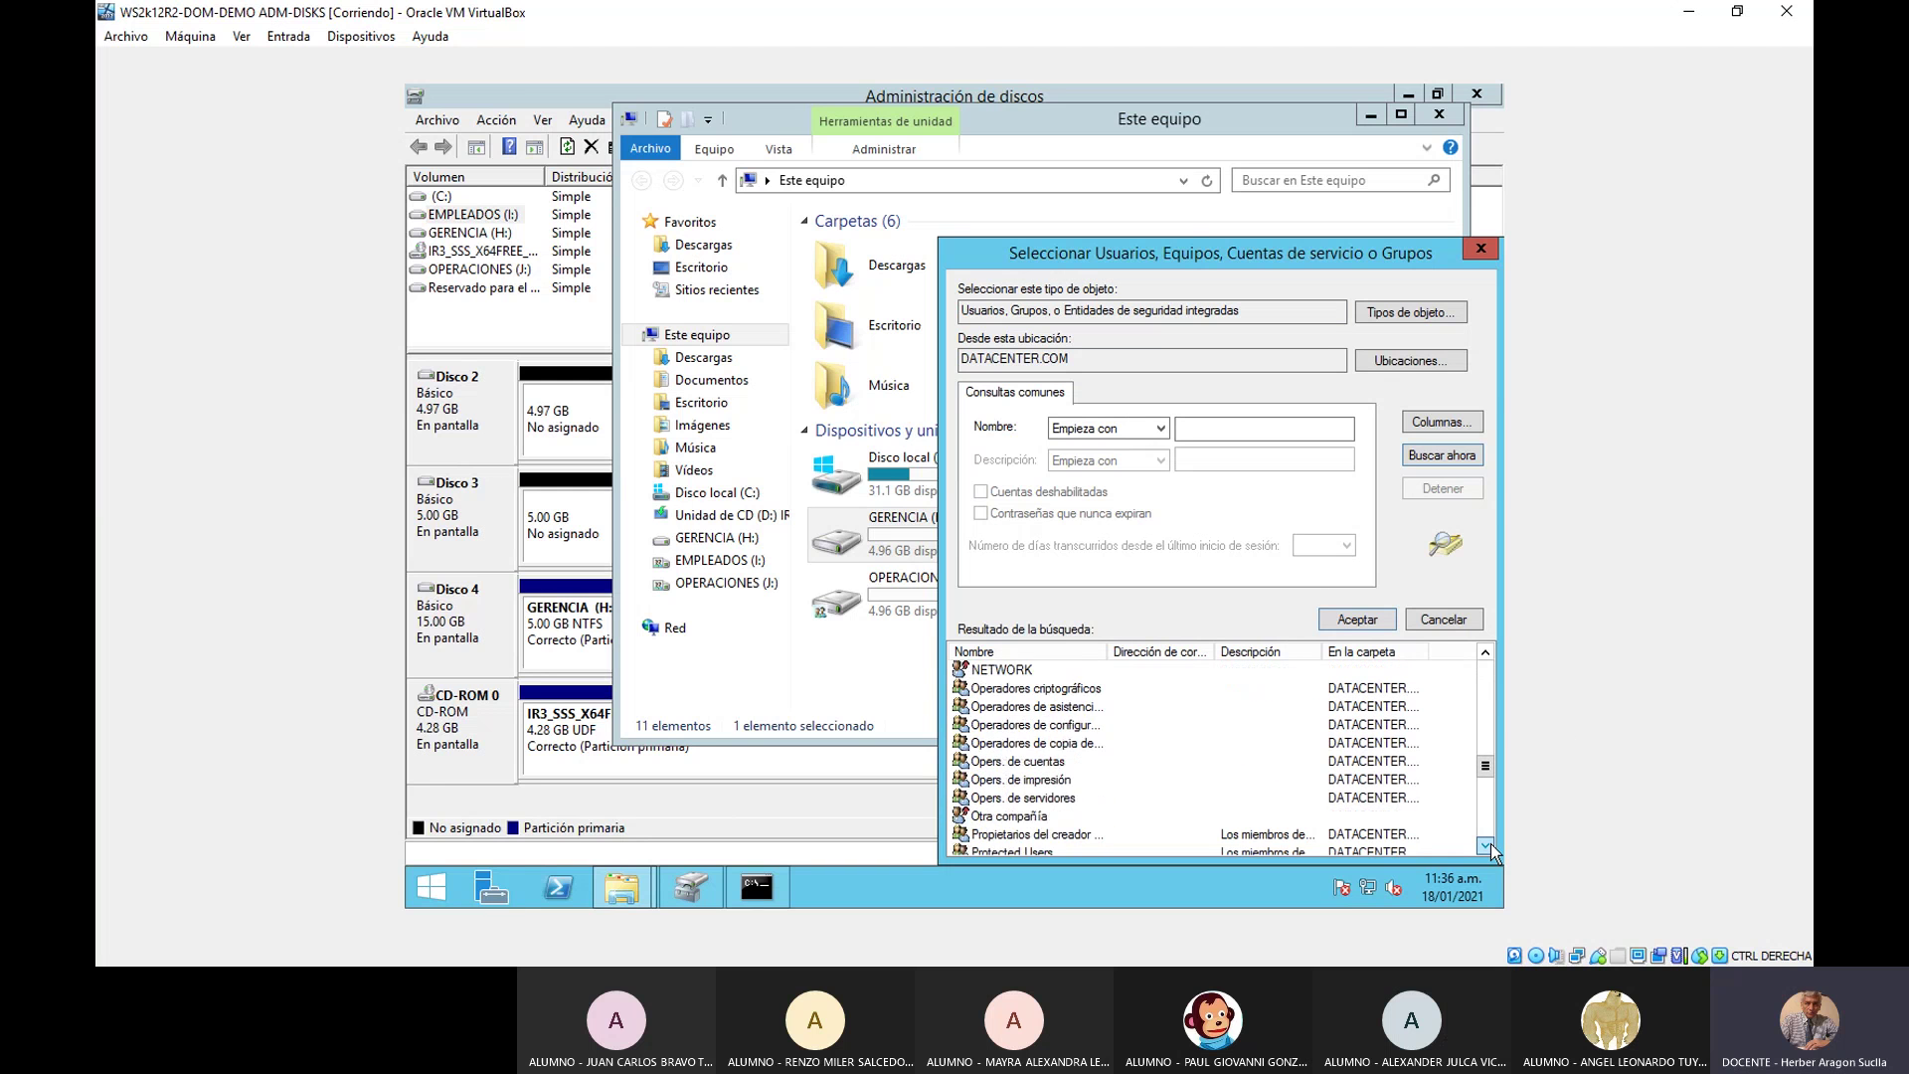
{"action": "left_click", "coordinate": [1490, 846]}
{"action": "left_click", "coordinate": [1489, 846]}
{"action": "left_click", "coordinate": [1489, 845]}
{"action": "left_click", "coordinate": [1490, 846]}
{"action": "left_click", "coordinate": [1489, 846]}
{"action": "left_click", "coordinate": [1489, 847]}
{"action": "left_click", "coordinate": [1489, 847]}
{"action": "left_click", "coordinate": [1489, 847]}
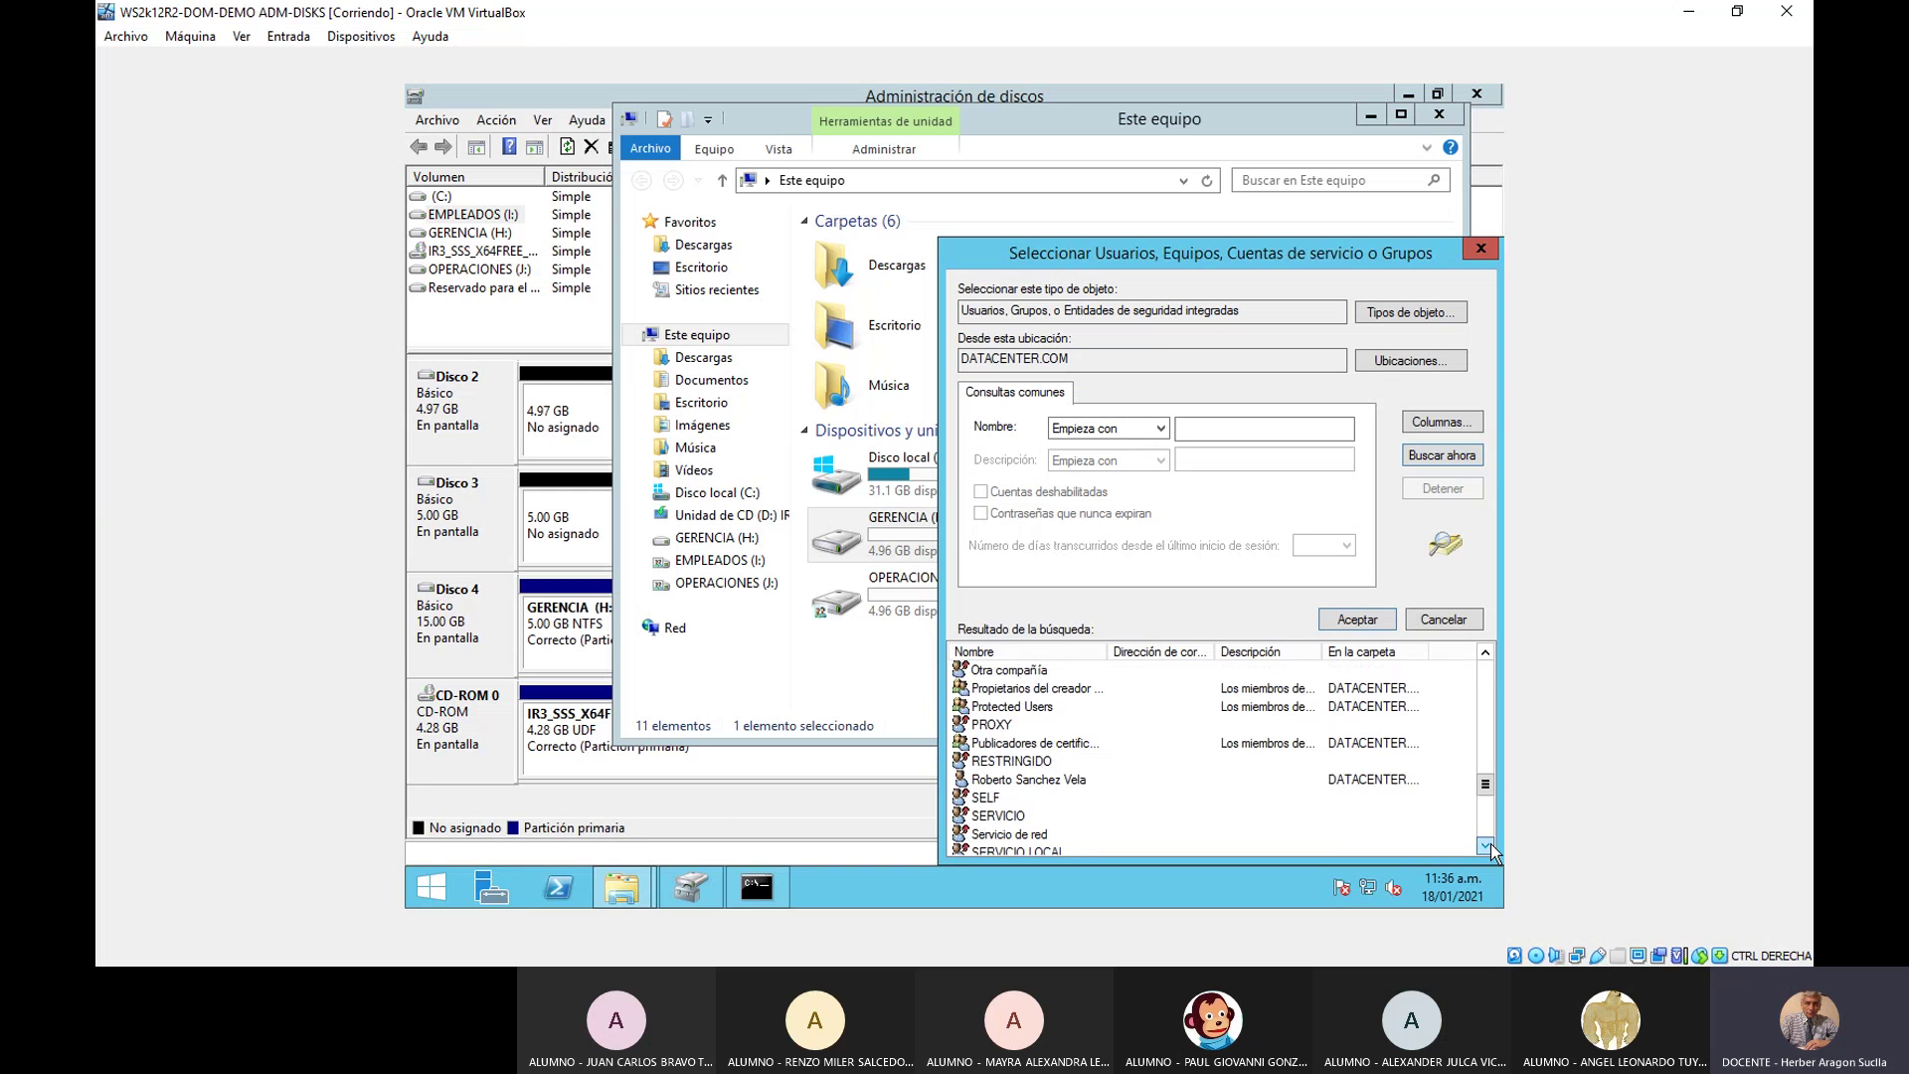
{"action": "left_click", "coordinate": [1489, 846]}
{"action": "left_click", "coordinate": [1489, 845]}
{"action": "left_click", "coordinate": [1489, 847]}
{"action": "left_click", "coordinate": [1489, 845]}
{"action": "left_click", "coordinate": [1490, 846]}
{"action": "left_click", "coordinate": [1489, 846]}
{"action": "left_click", "coordinate": [1489, 845]}
{"action": "left_click", "coordinate": [1489, 846]}
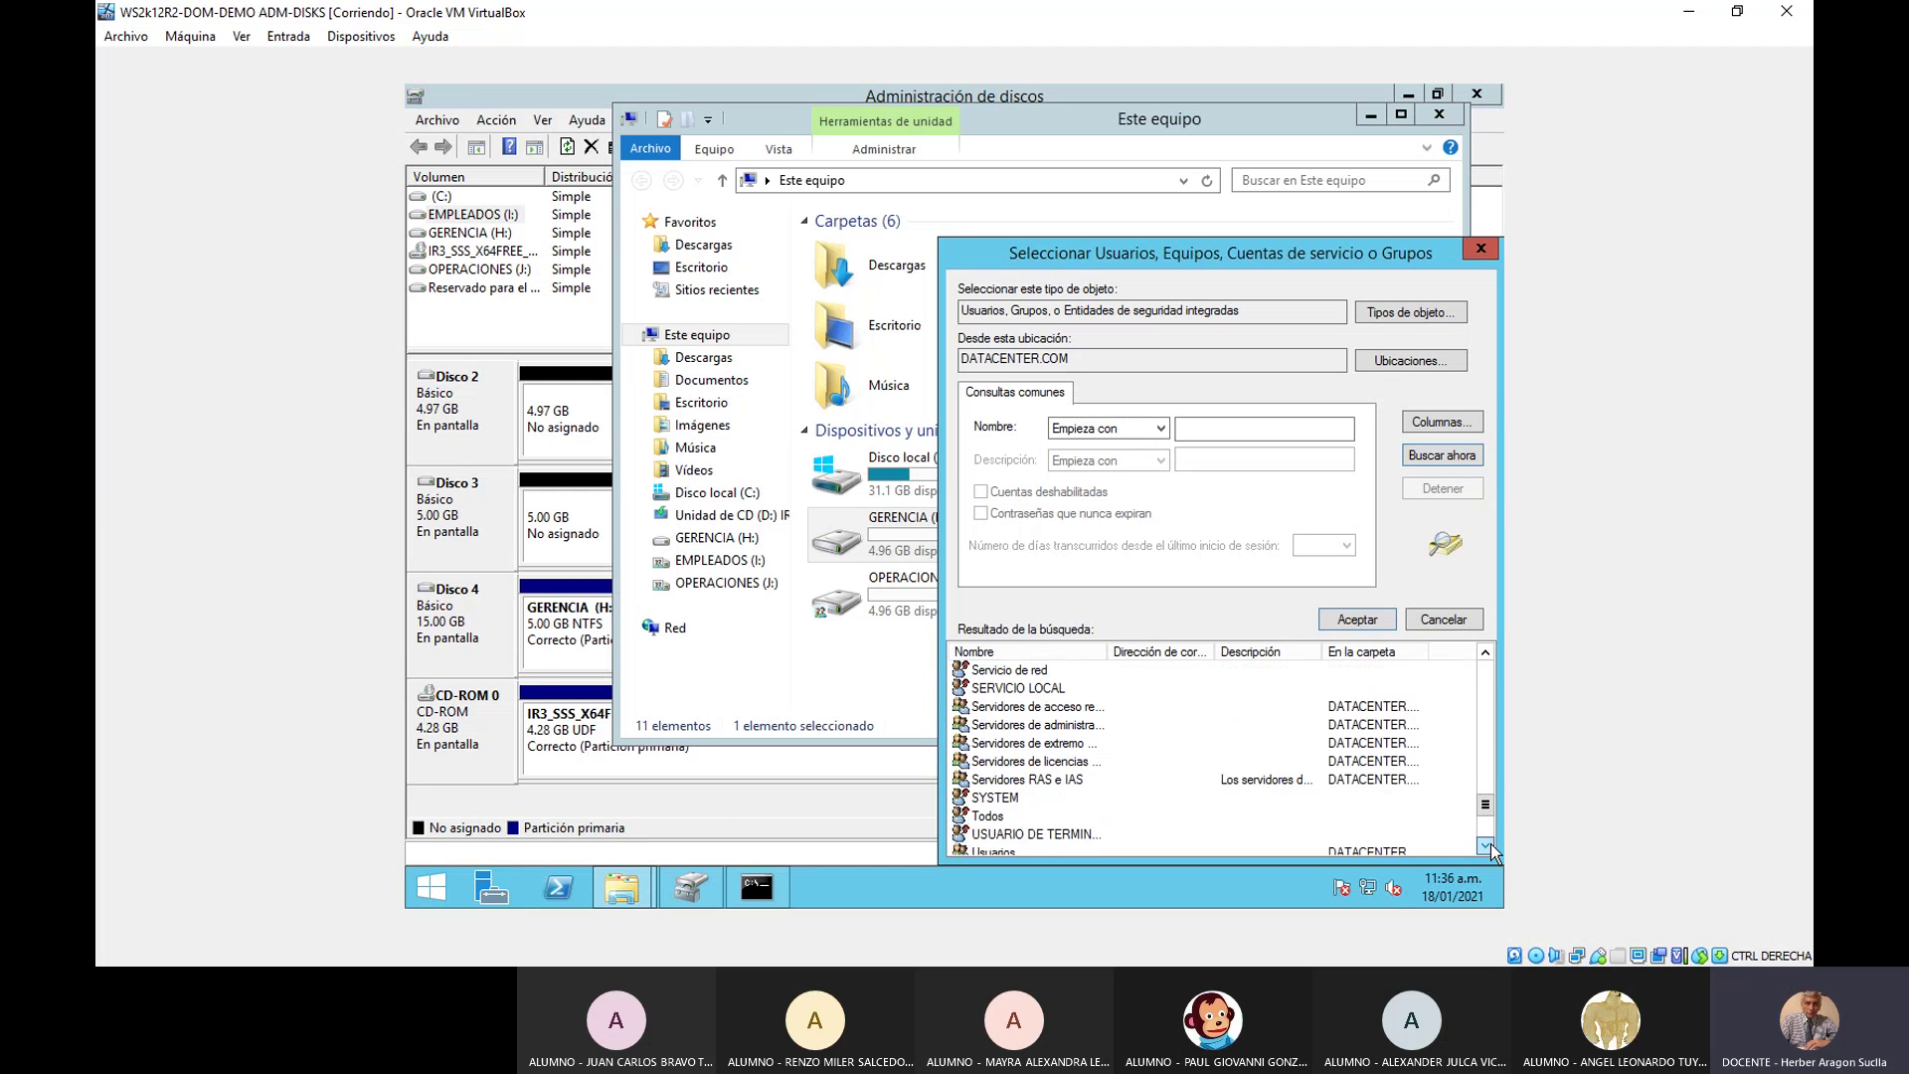
{"action": "left_click", "coordinate": [1489, 845]}
{"action": "left_click", "coordinate": [1490, 846]}
{"action": "left_click", "coordinate": [1488, 845]}
{"action": "left_click", "coordinate": [1489, 847]}
{"action": "left_click", "coordinate": [1489, 846]}
{"action": "left_click", "coordinate": [1489, 846]}
{"action": "left_click", "coordinate": [1490, 845]}
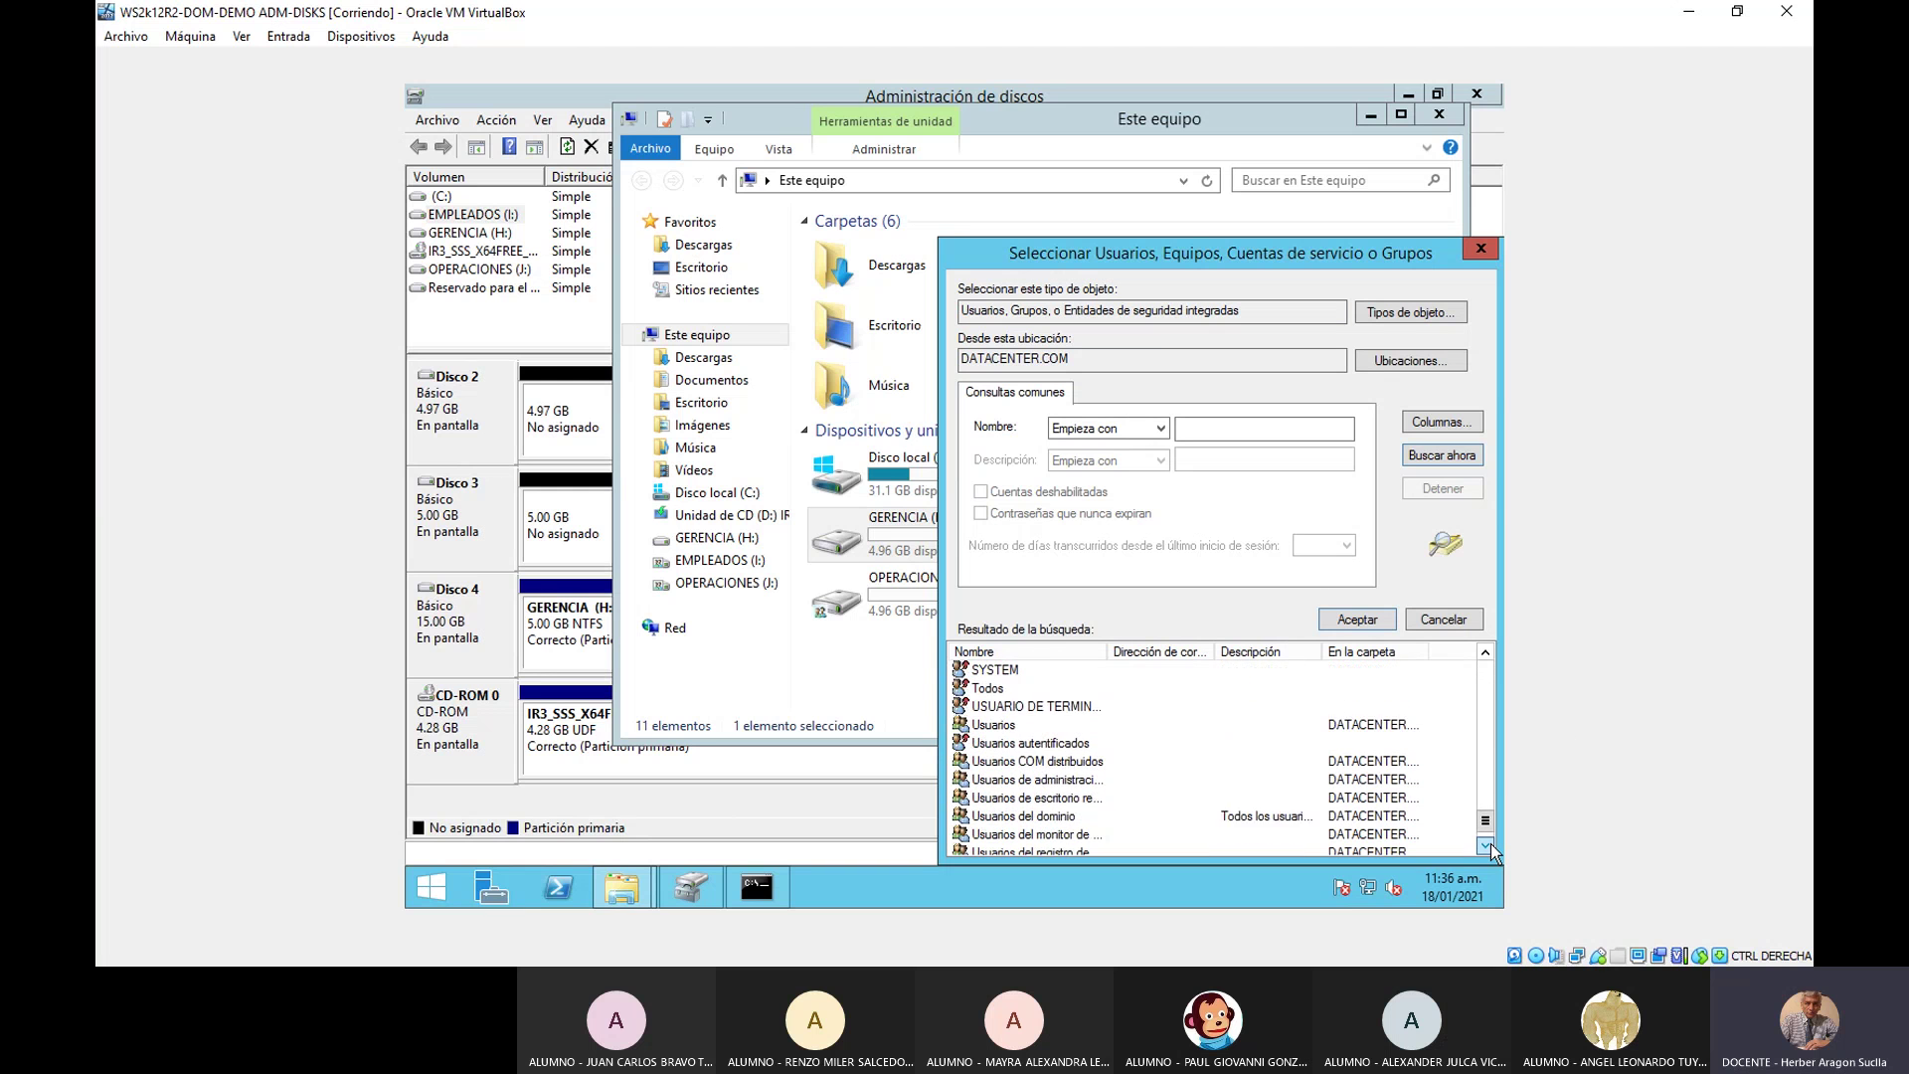
{"action": "left_click", "coordinate": [1488, 847]}
{"action": "left_click", "coordinate": [1489, 846]}
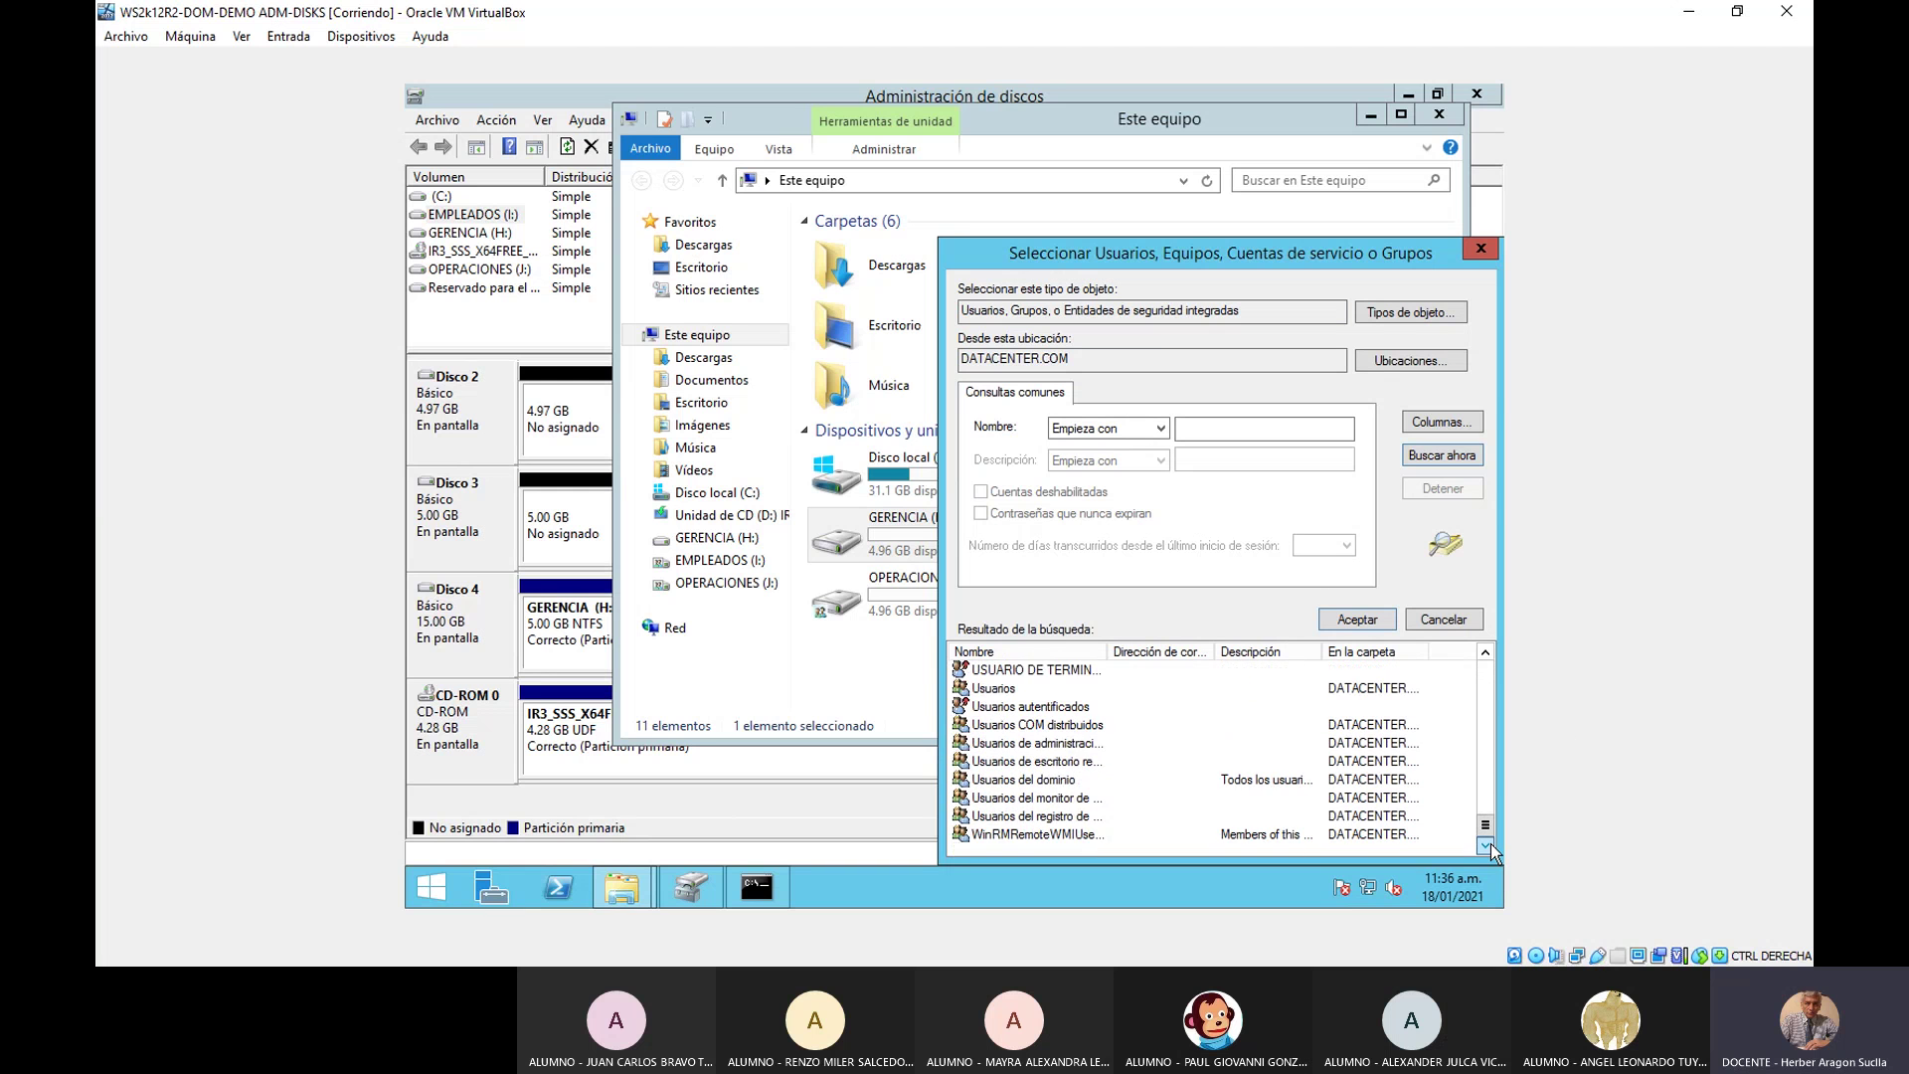
- Review the found users, groups and security principals again in reverse order, back to the first entry
{"action": "left_click", "coordinate": [1486, 654]}
{"action": "left_click", "coordinate": [1486, 654]}
{"action": "left_click", "coordinate": [1486, 653]}
{"action": "left_click", "coordinate": [1487, 655]}
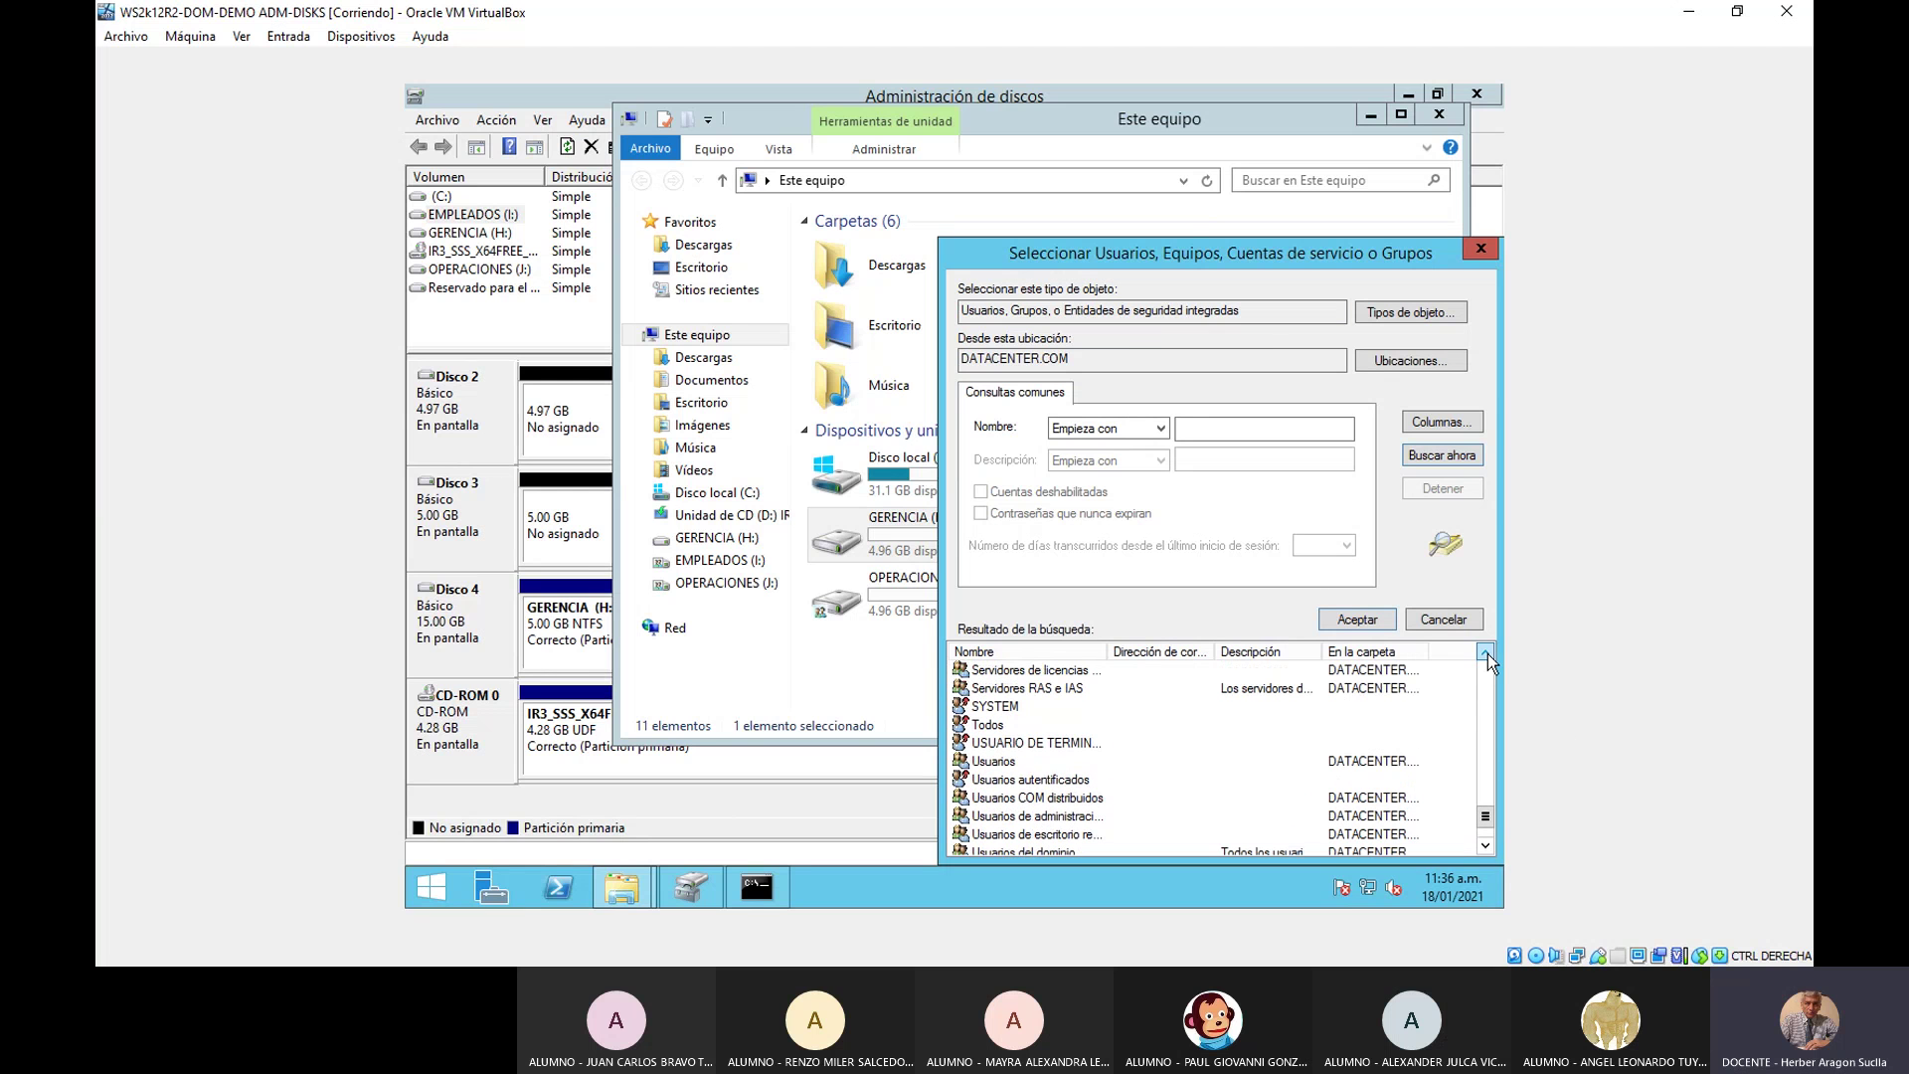
{"action": "left_click", "coordinate": [1487, 653]}
{"action": "left_click", "coordinate": [1486, 654]}
{"action": "left_click", "coordinate": [1486, 654]}
{"action": "left_click", "coordinate": [1487, 653]}
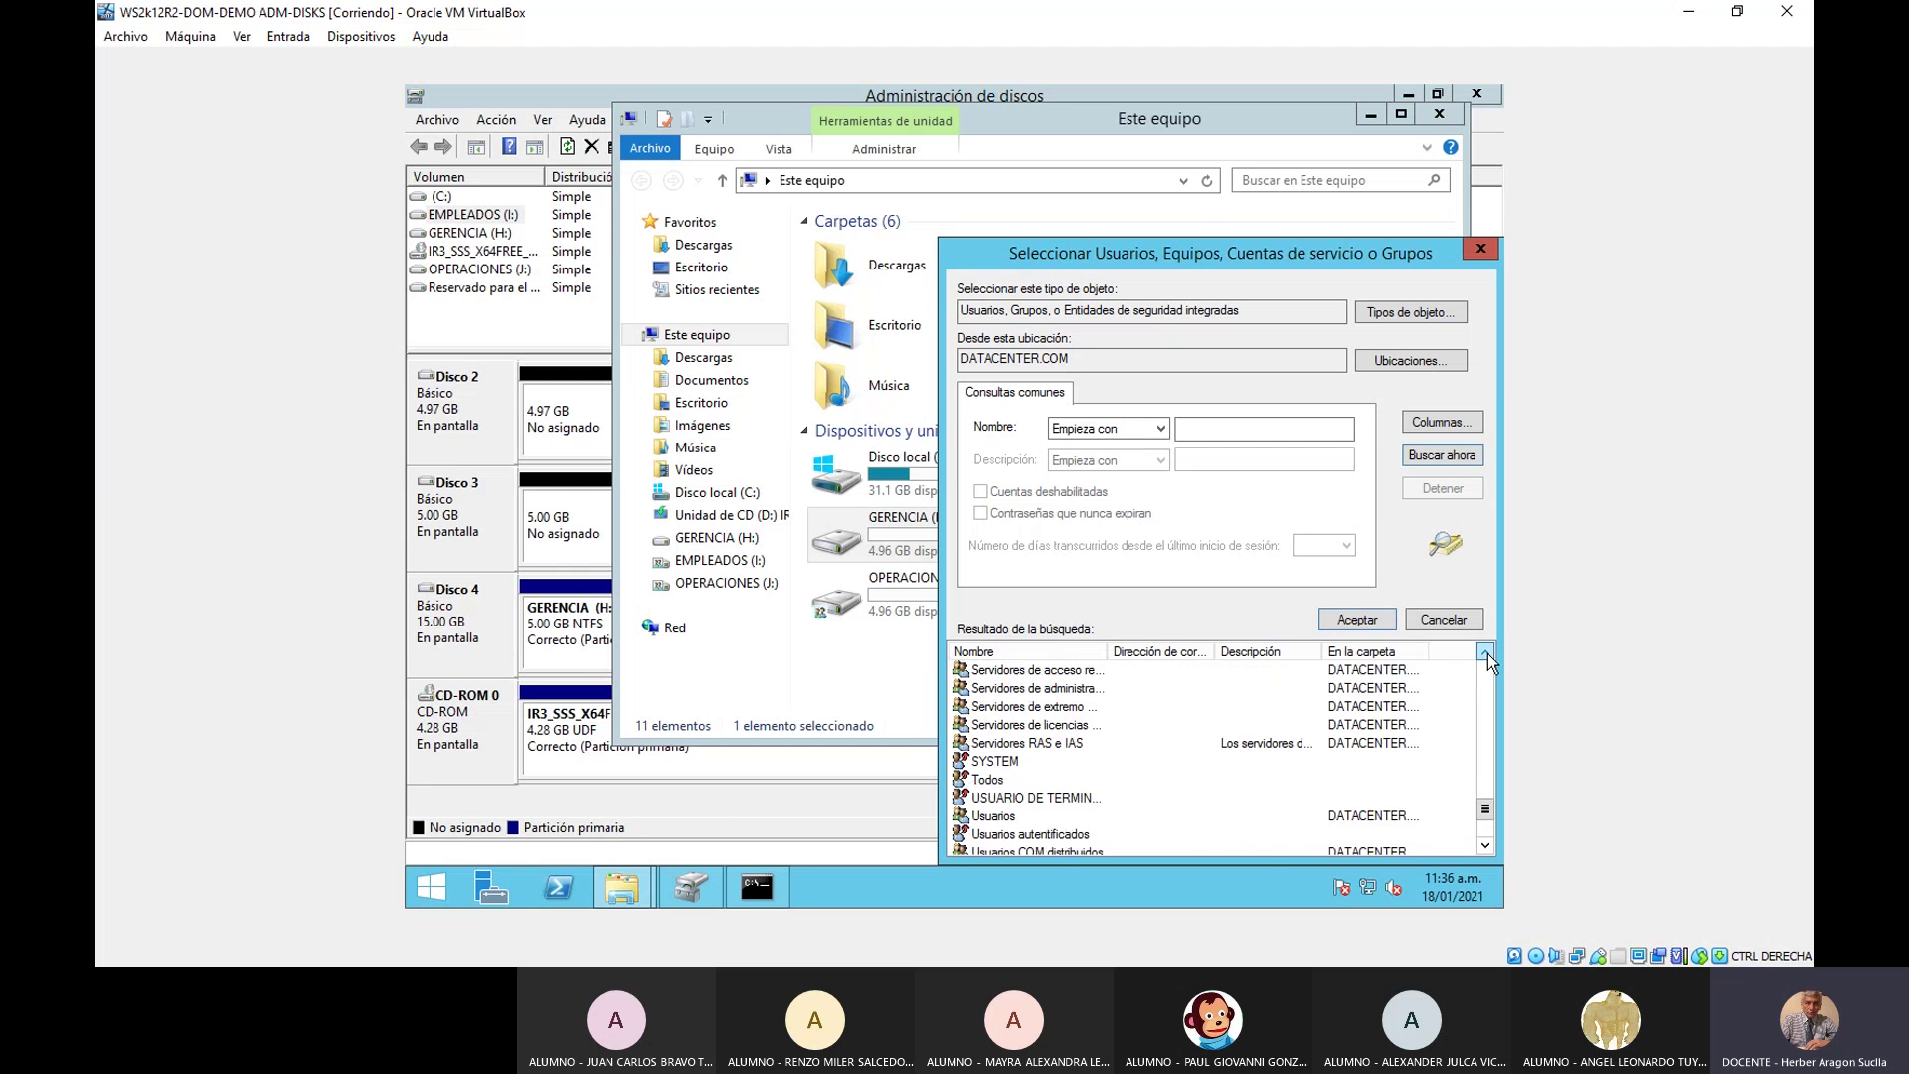
{"action": "left_click", "coordinate": [1486, 653]}
{"action": "left_click", "coordinate": [1487, 654]}
{"action": "left_click", "coordinate": [1487, 653]}
{"action": "left_click", "coordinate": [1486, 654]}
{"action": "left_click", "coordinate": [1486, 655]}
{"action": "left_click", "coordinate": [1486, 655]}
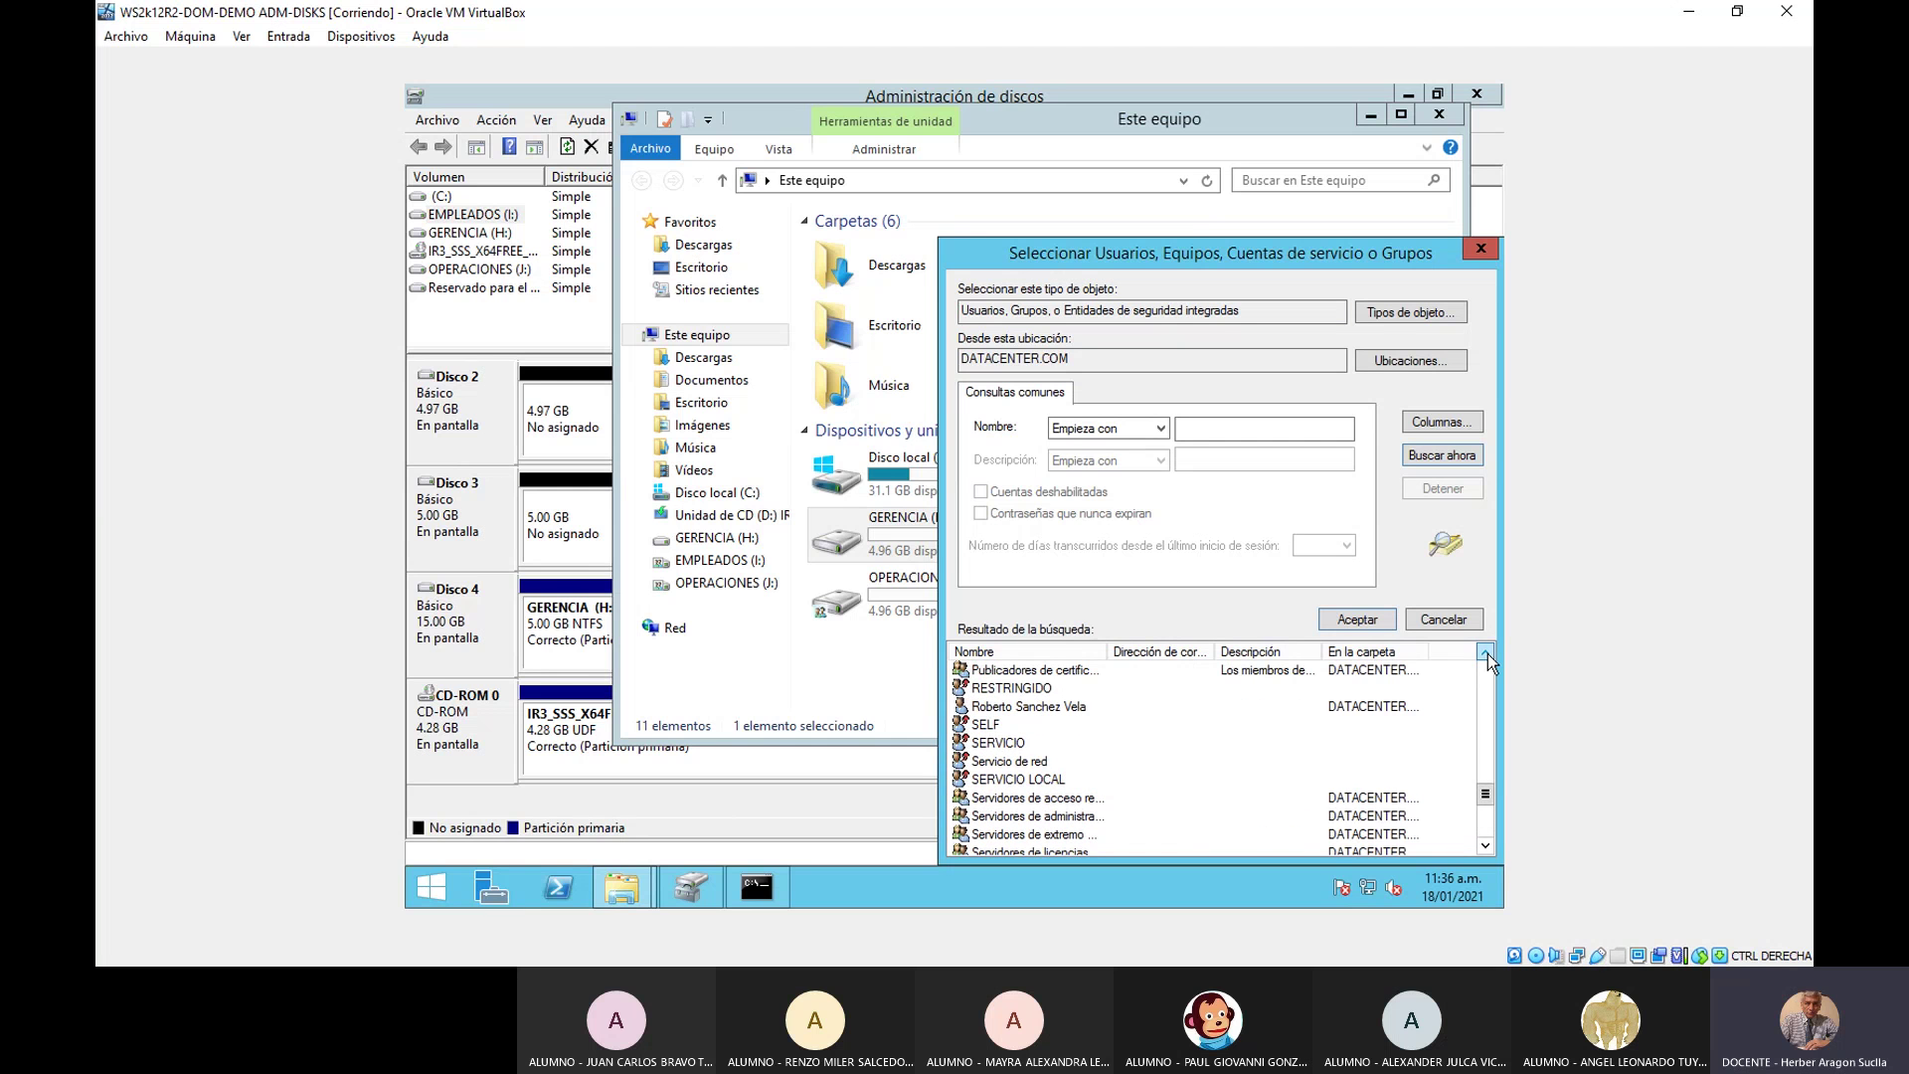
{"action": "left_click", "coordinate": [1486, 653]}
{"action": "left_click", "coordinate": [1485, 654]}
{"action": "left_click", "coordinate": [1487, 653]}
{"action": "left_click", "coordinate": [1486, 653]}
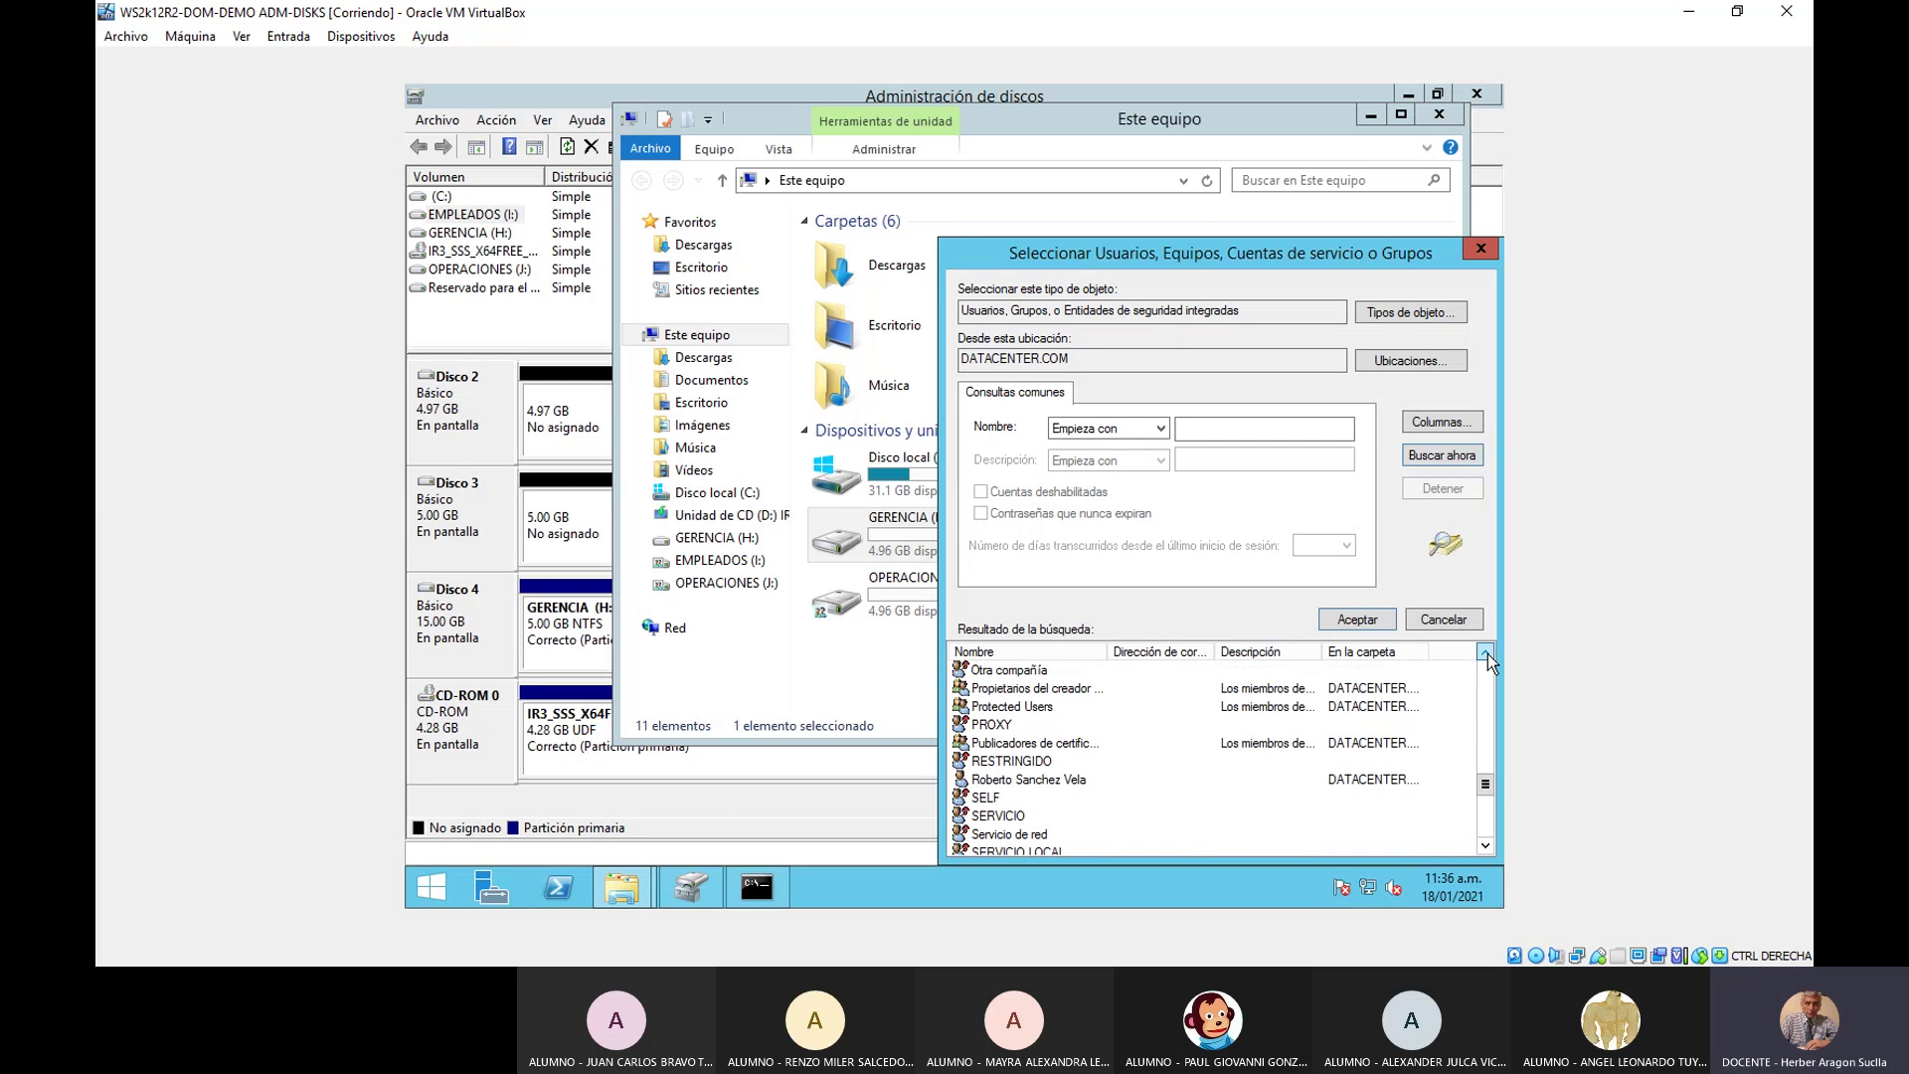
{"action": "left_click", "coordinate": [1486, 653]}
{"action": "left_click", "coordinate": [1487, 654]}
{"action": "left_click", "coordinate": [1486, 654]}
{"action": "left_click", "coordinate": [1486, 654]}
{"action": "left_click", "coordinate": [1486, 654]}
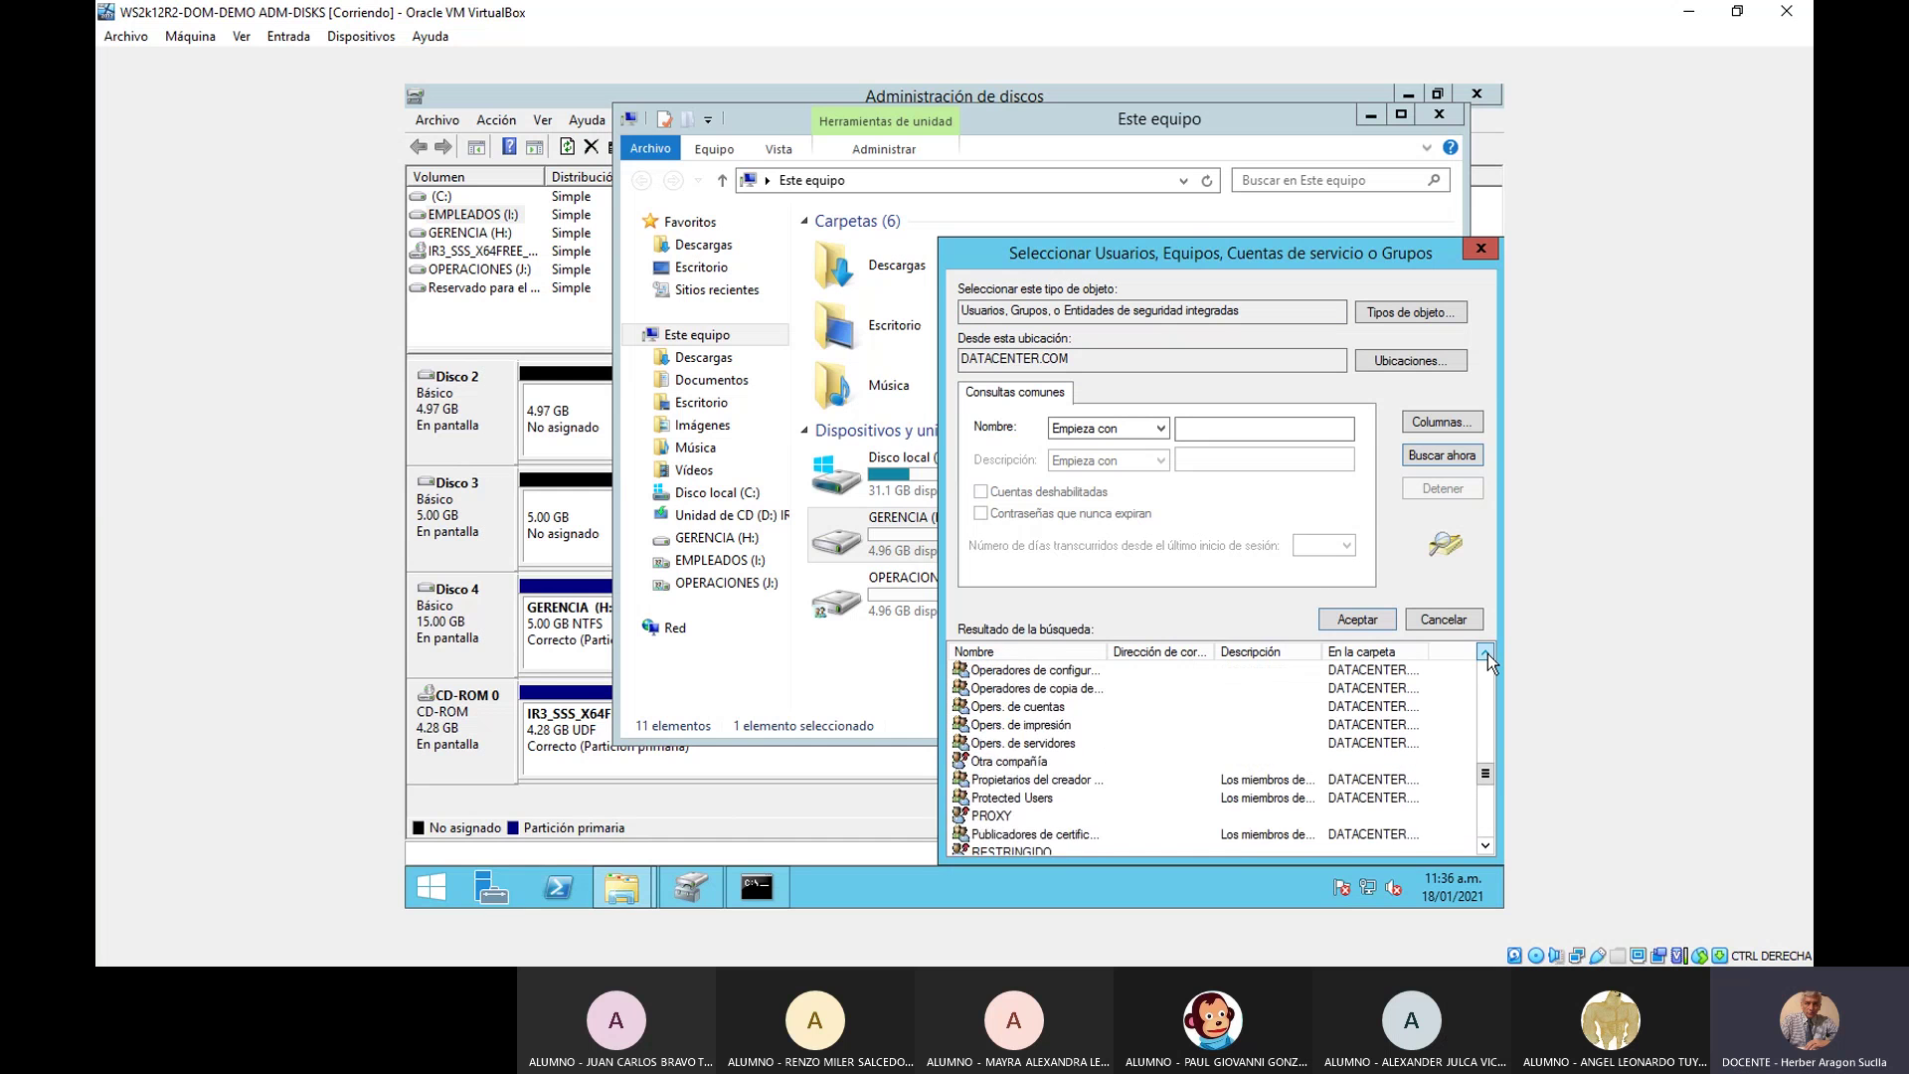
{"action": "left_click", "coordinate": [1485, 654]}
{"action": "left_click", "coordinate": [1485, 654]}
{"action": "left_click", "coordinate": [1486, 653]}
{"action": "left_click", "coordinate": [1487, 653]}
{"action": "left_click", "coordinate": [1487, 653]}
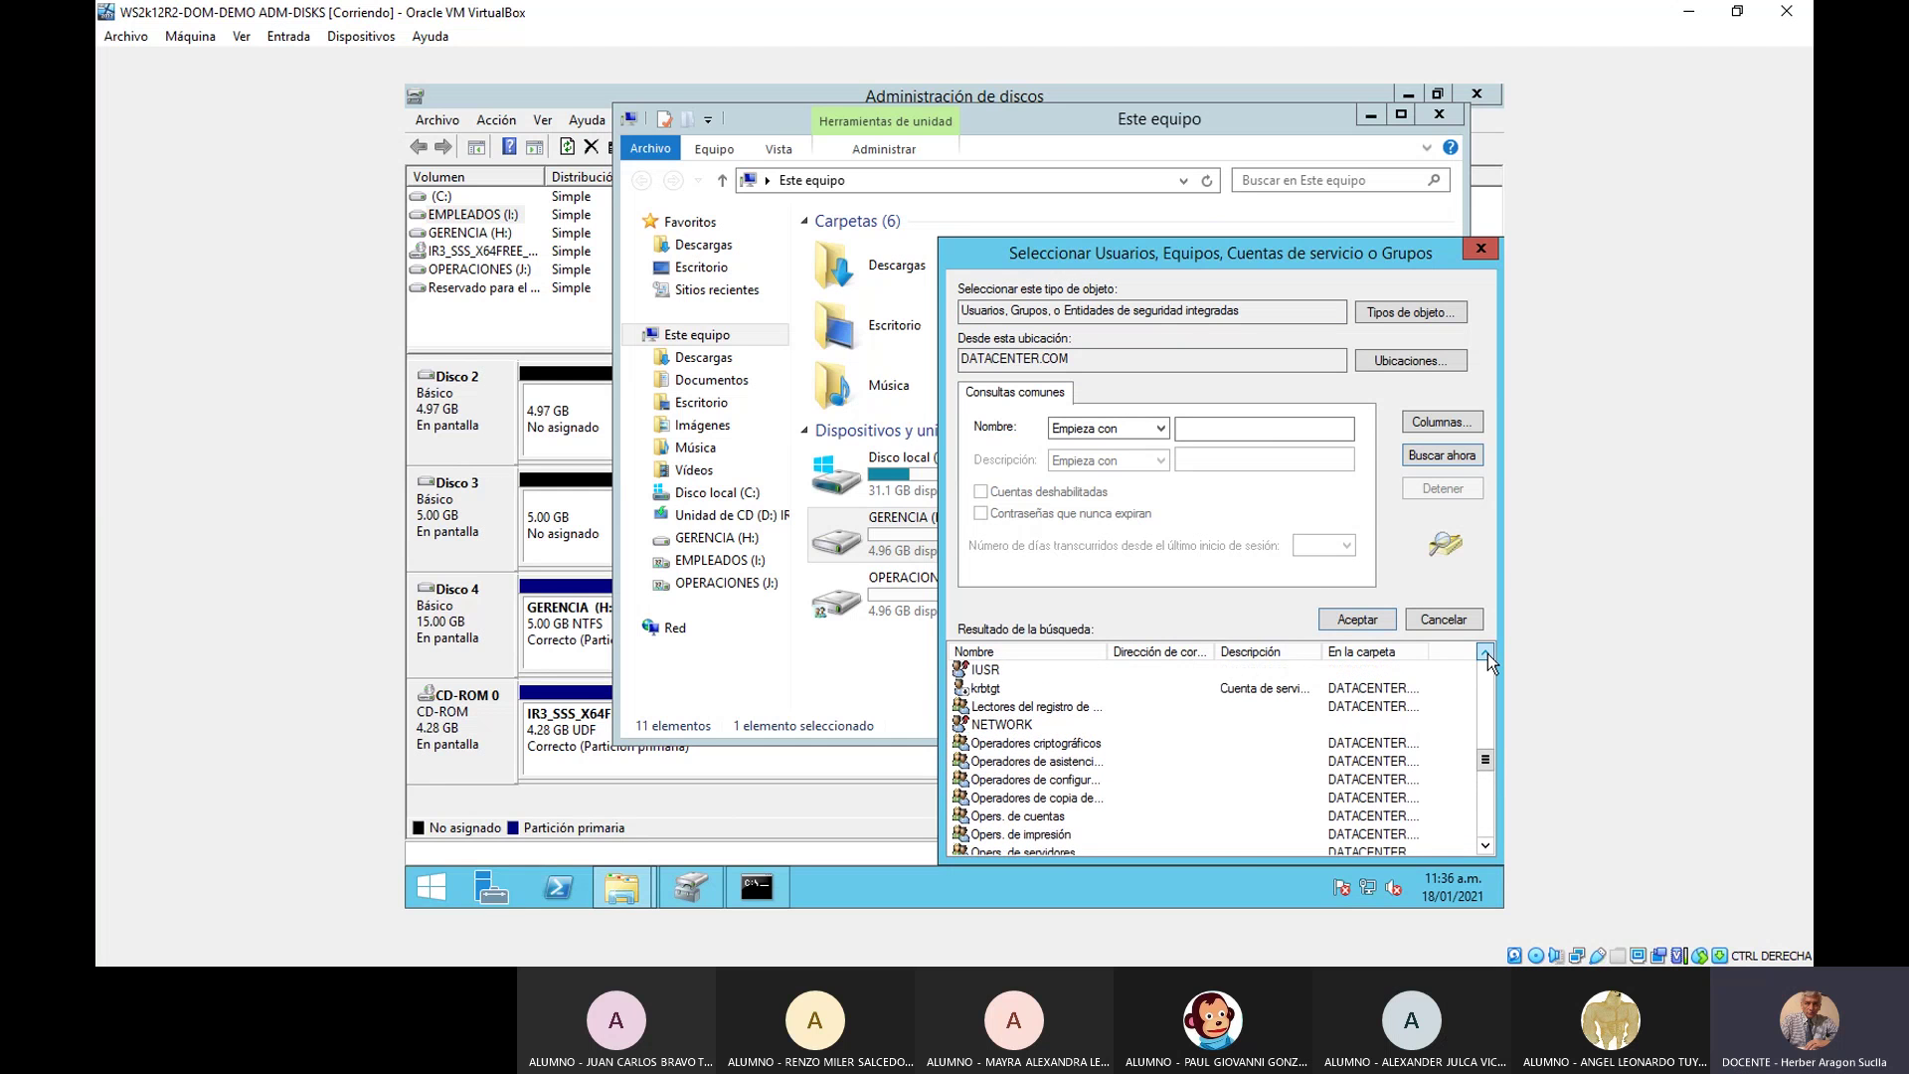
{"action": "left_click", "coordinate": [1486, 652]}
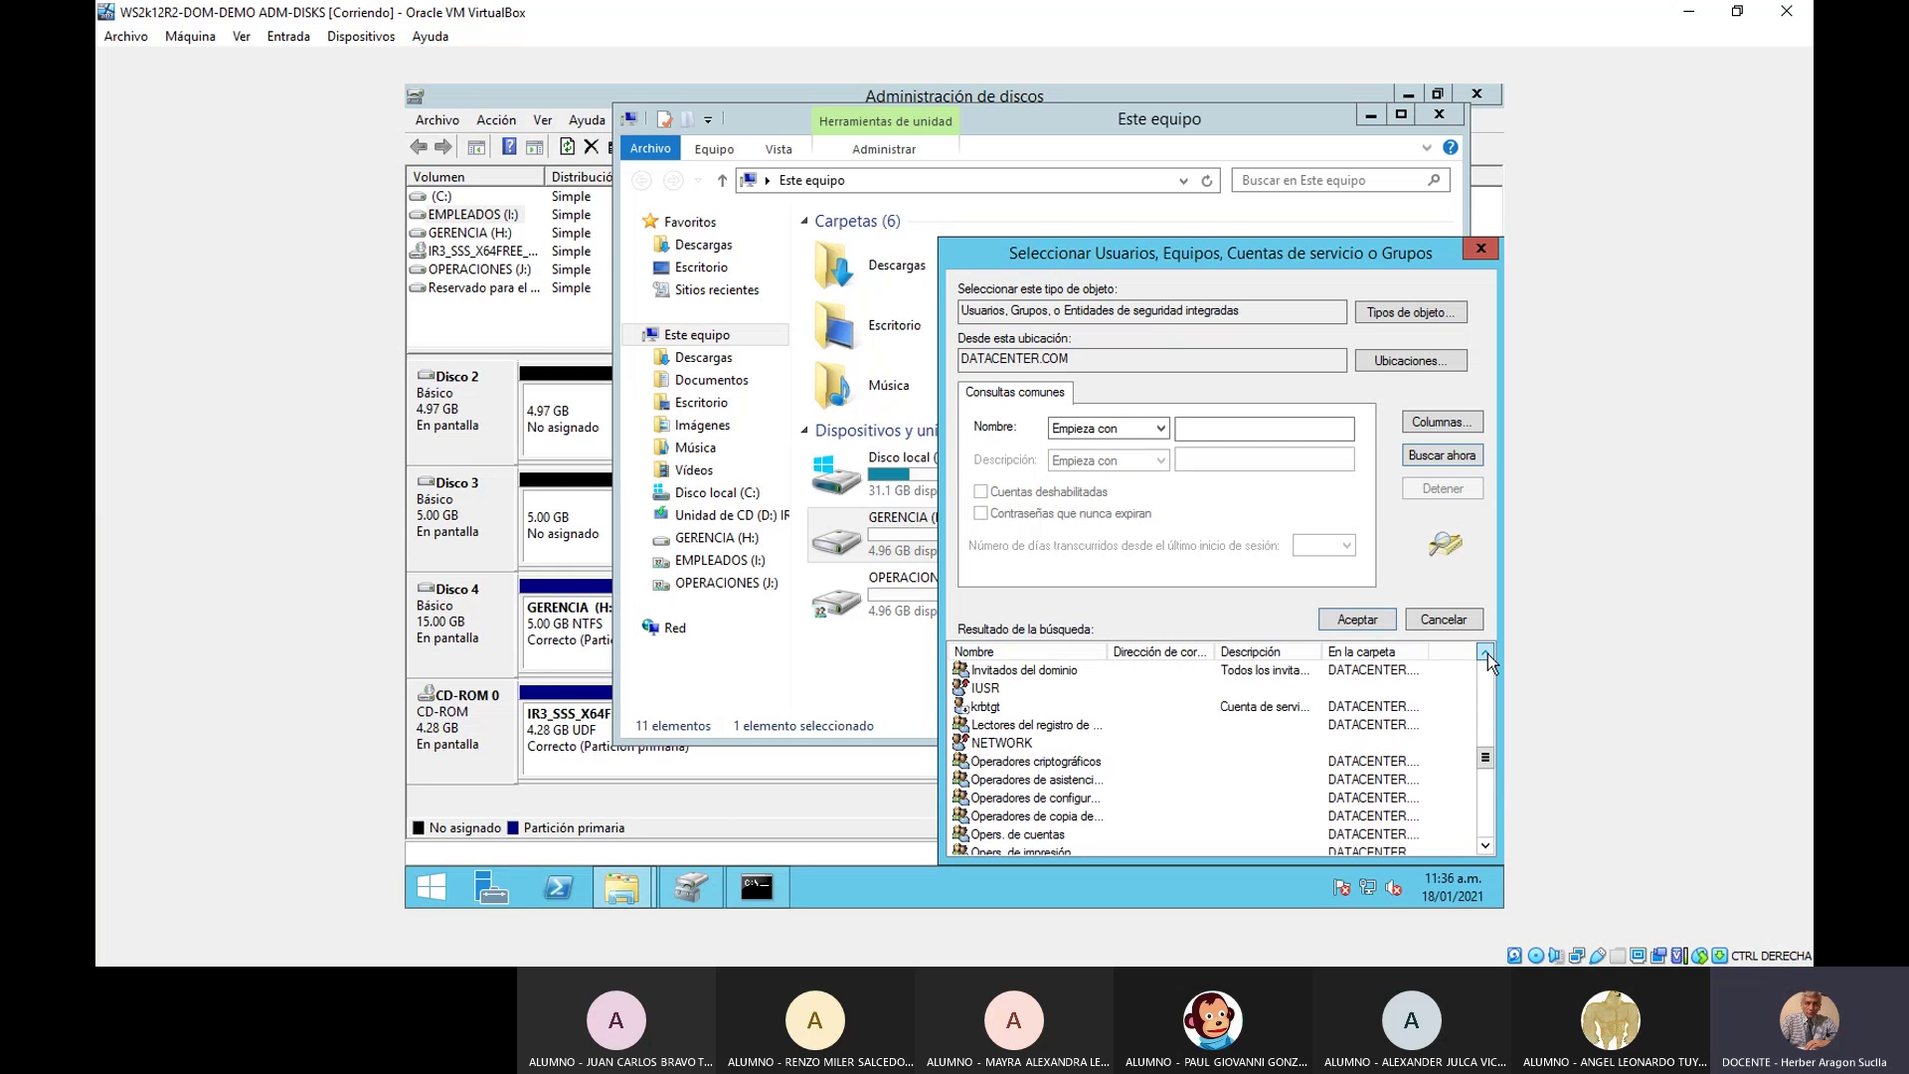
{"action": "left_click", "coordinate": [1486, 653]}
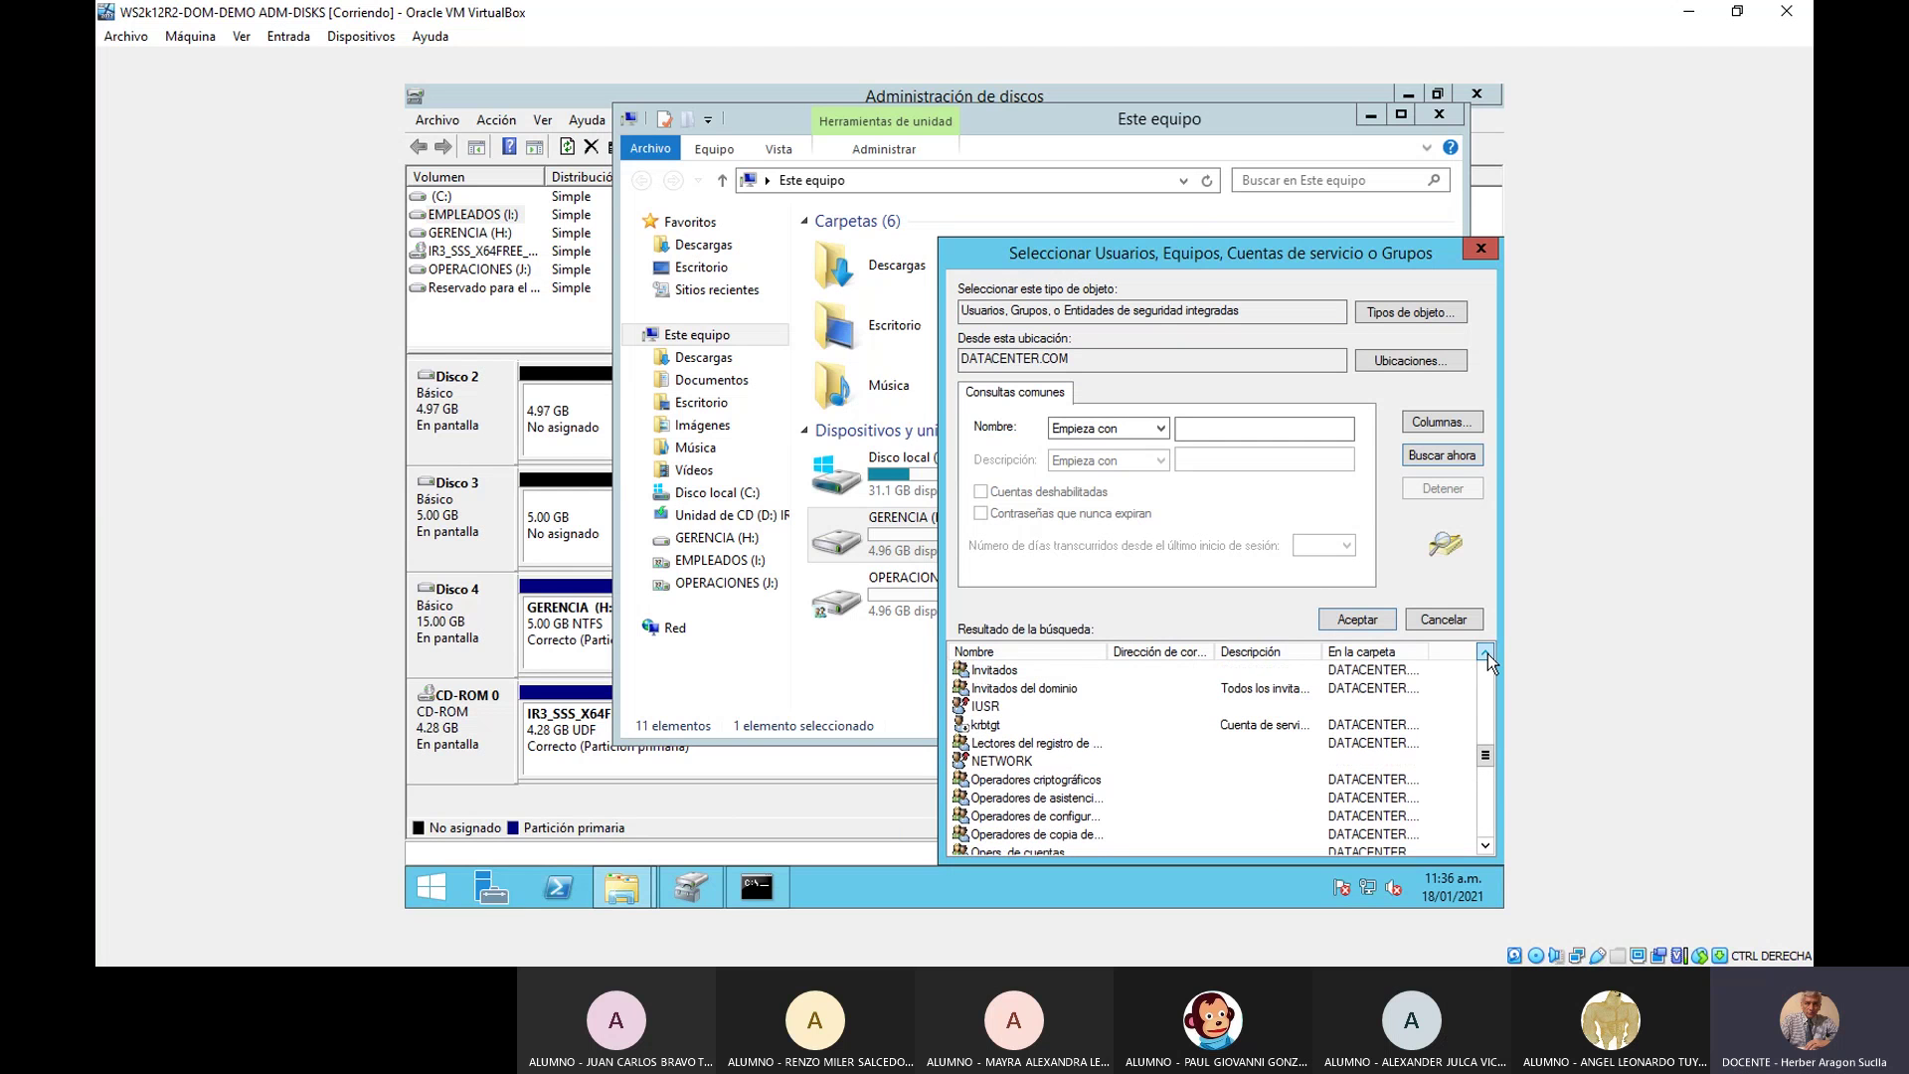
{"action": "left_click", "coordinate": [1486, 652]}
{"action": "left_click", "coordinate": [1485, 652]}
{"action": "left_click", "coordinate": [1486, 652]}
{"action": "left_click", "coordinate": [1485, 652]}
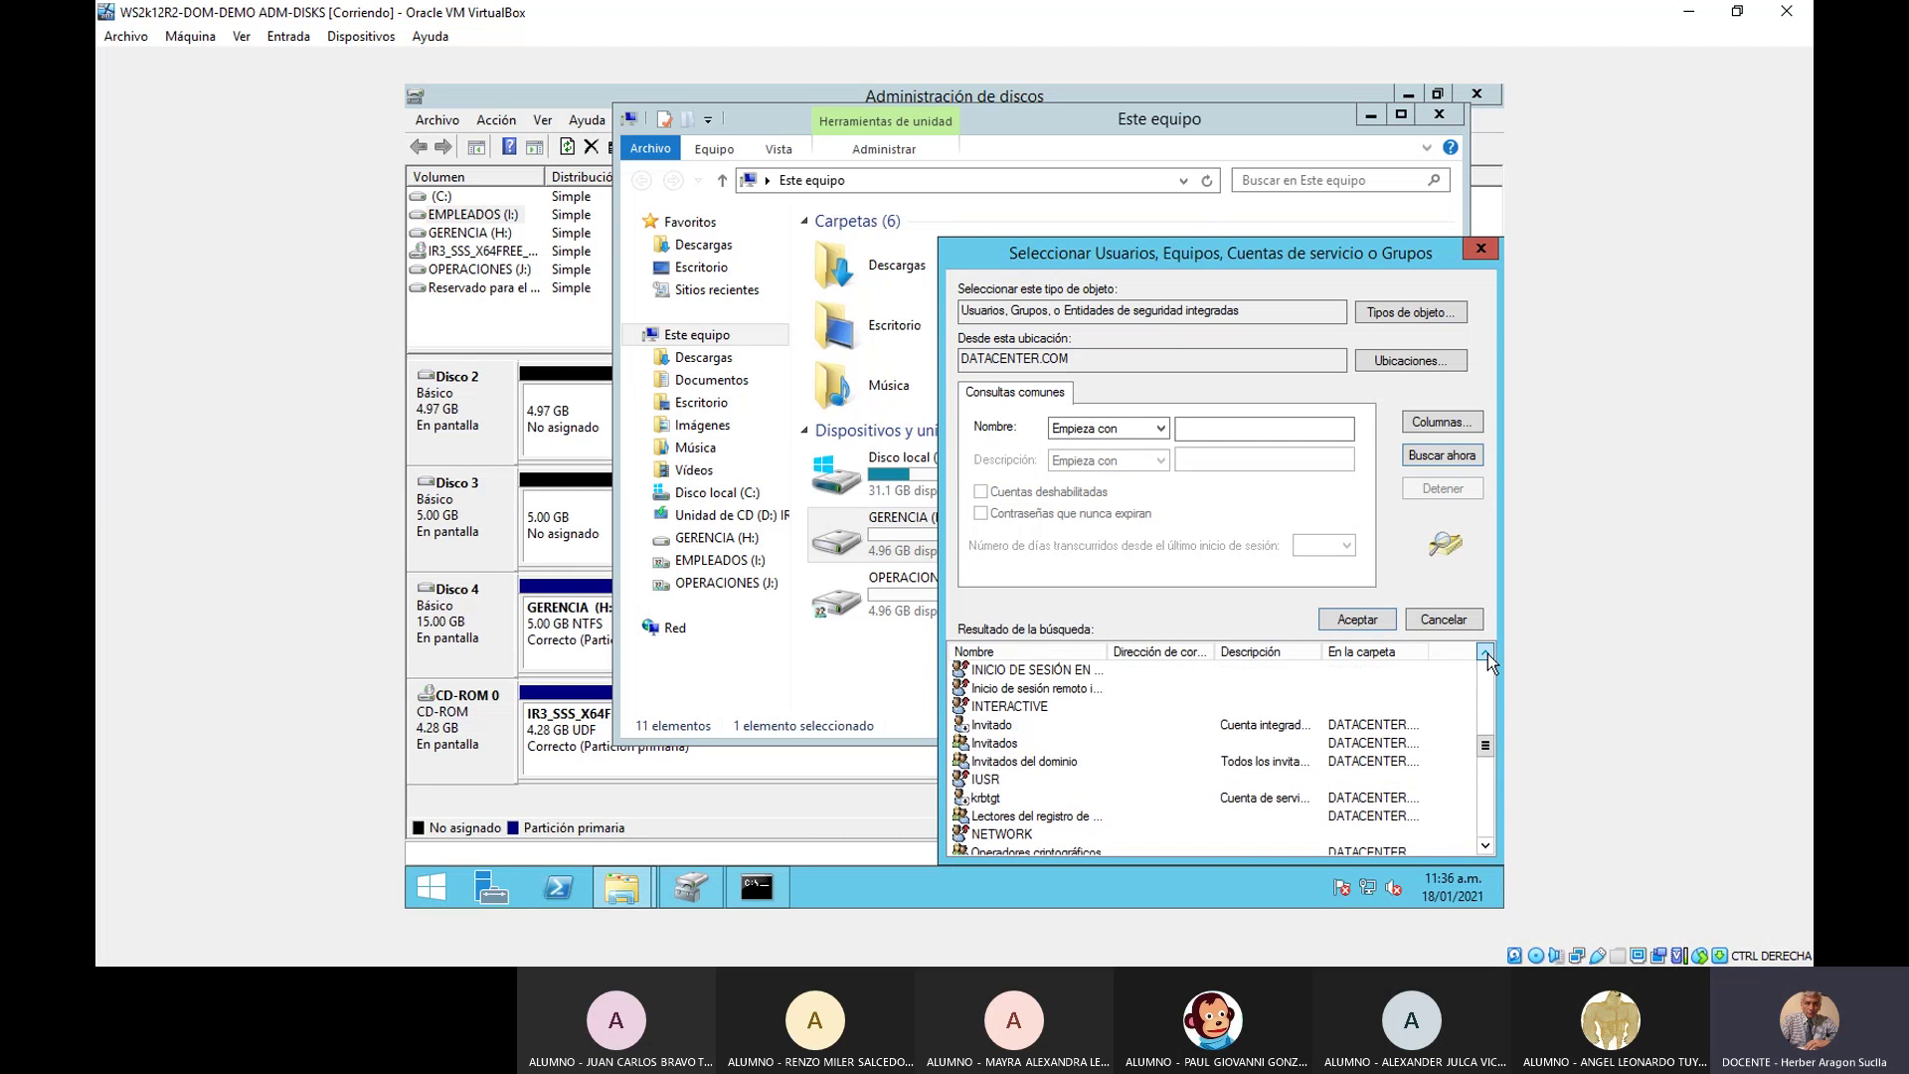
{"action": "left_click", "coordinate": [1486, 652]}
{"action": "left_click", "coordinate": [1486, 651]}
{"action": "left_click", "coordinate": [1487, 653]}
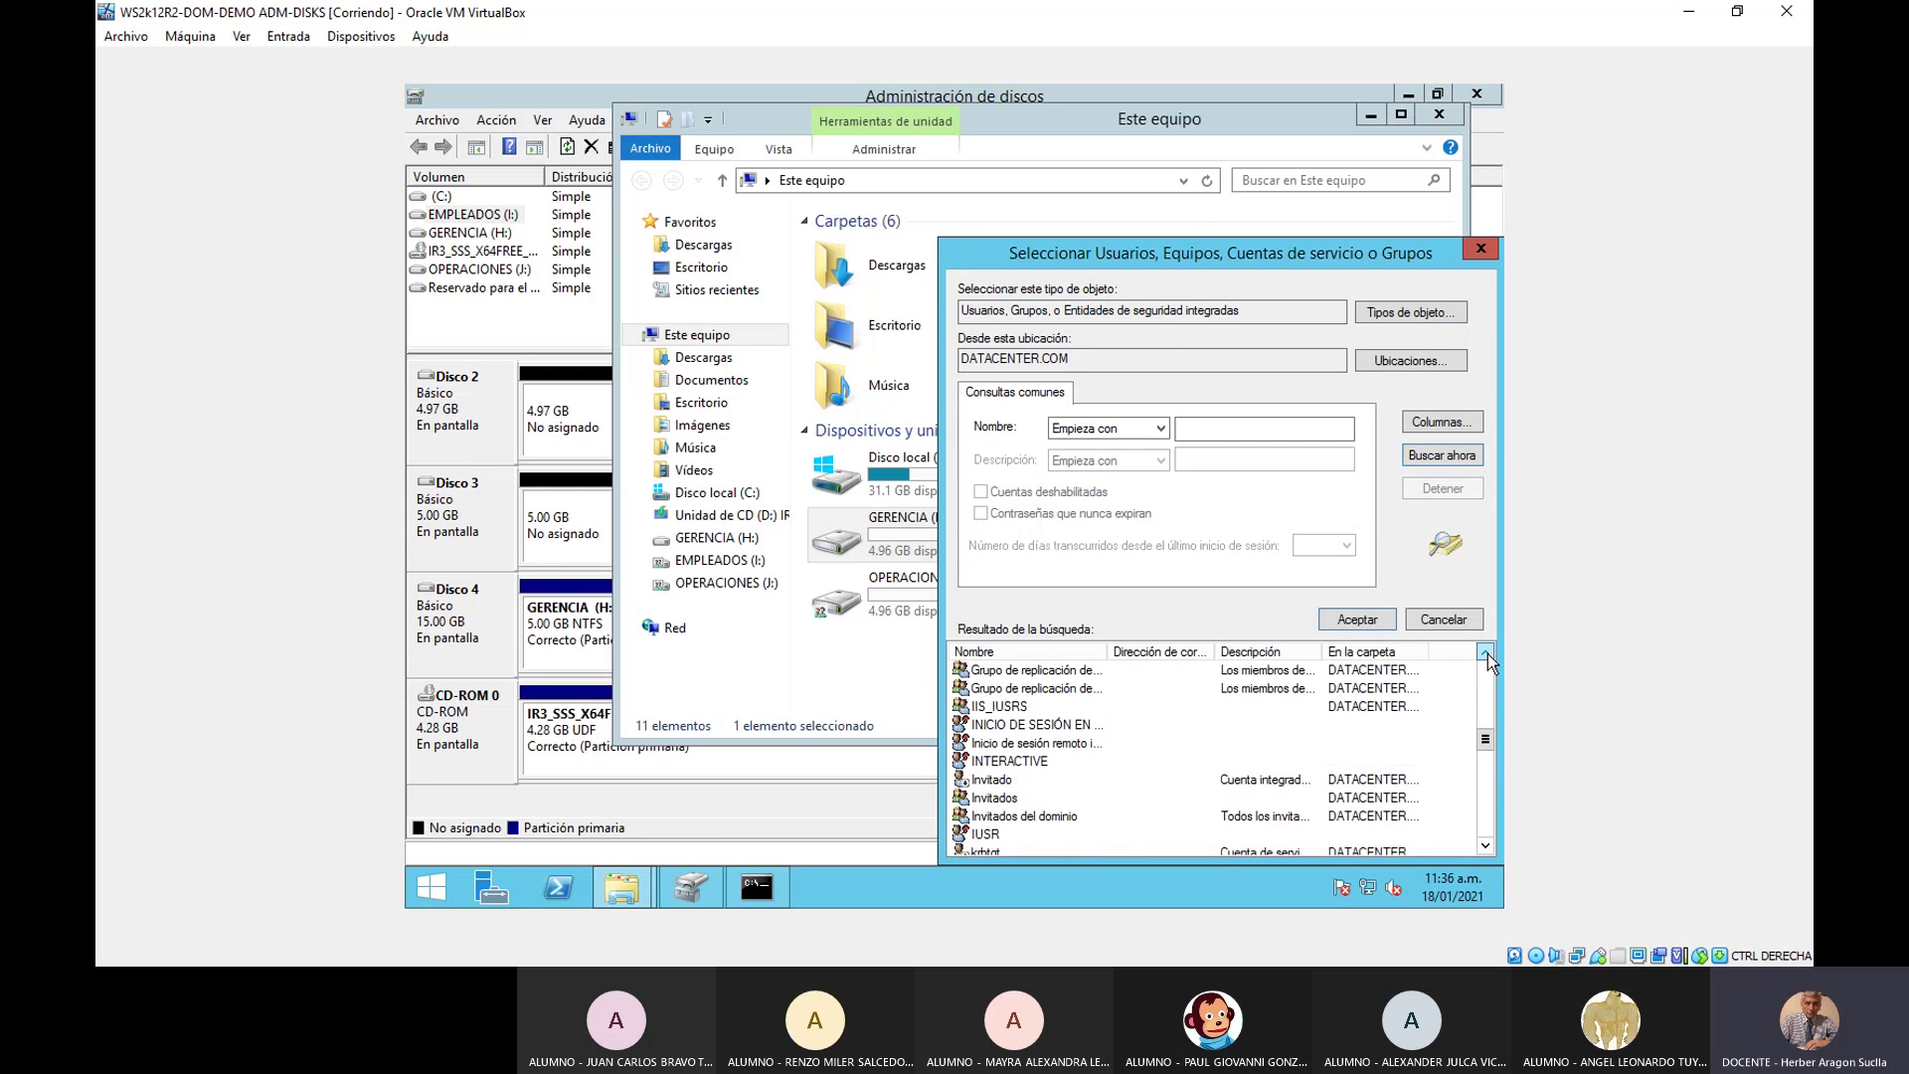
{"action": "left_click", "coordinate": [1486, 653]}
{"action": "left_click", "coordinate": [1486, 652]}
{"action": "left_click", "coordinate": [1487, 653]}
{"action": "left_click", "coordinate": [1487, 653]}
{"action": "left_click", "coordinate": [1486, 652]}
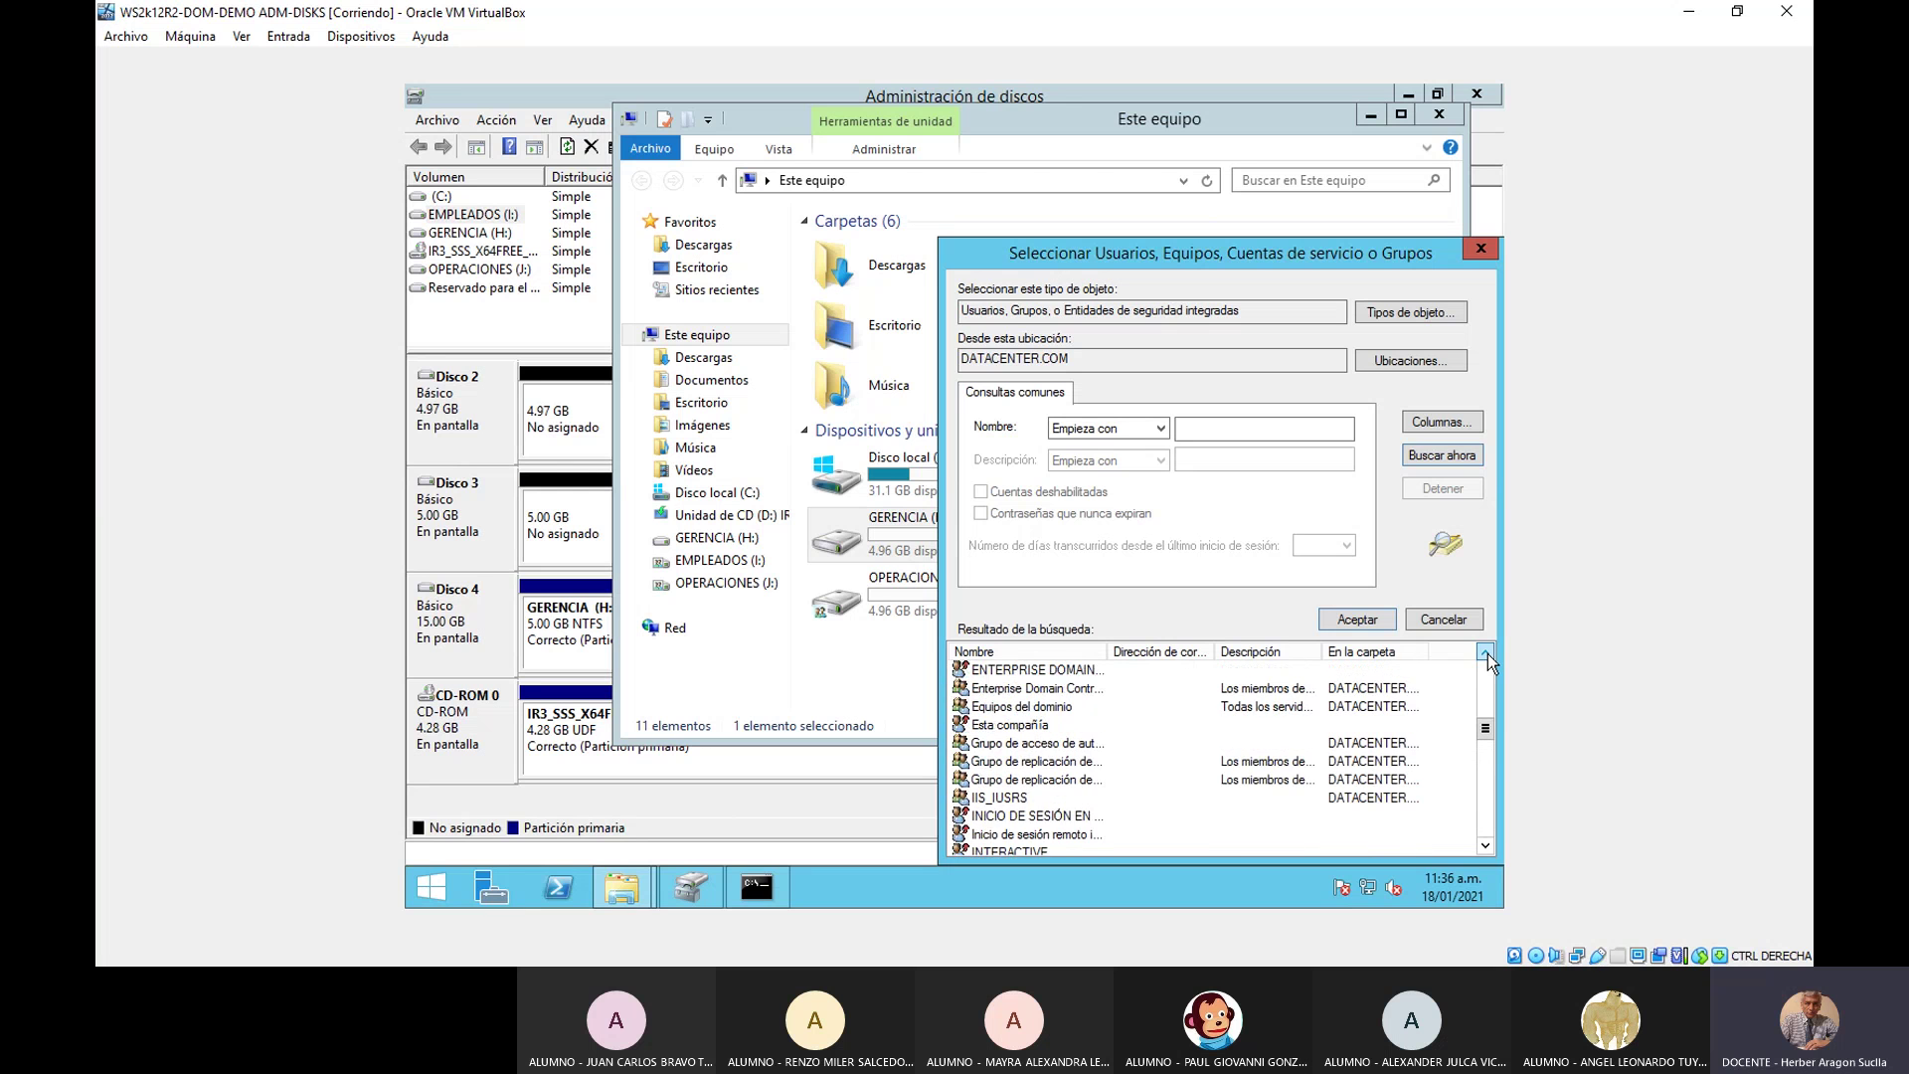
{"action": "left_click", "coordinate": [1487, 653]}
{"action": "left_click", "coordinate": [1486, 651]}
{"action": "left_click", "coordinate": [1486, 653]}
{"action": "left_click", "coordinate": [1487, 652]}
{"action": "left_click", "coordinate": [1486, 653]}
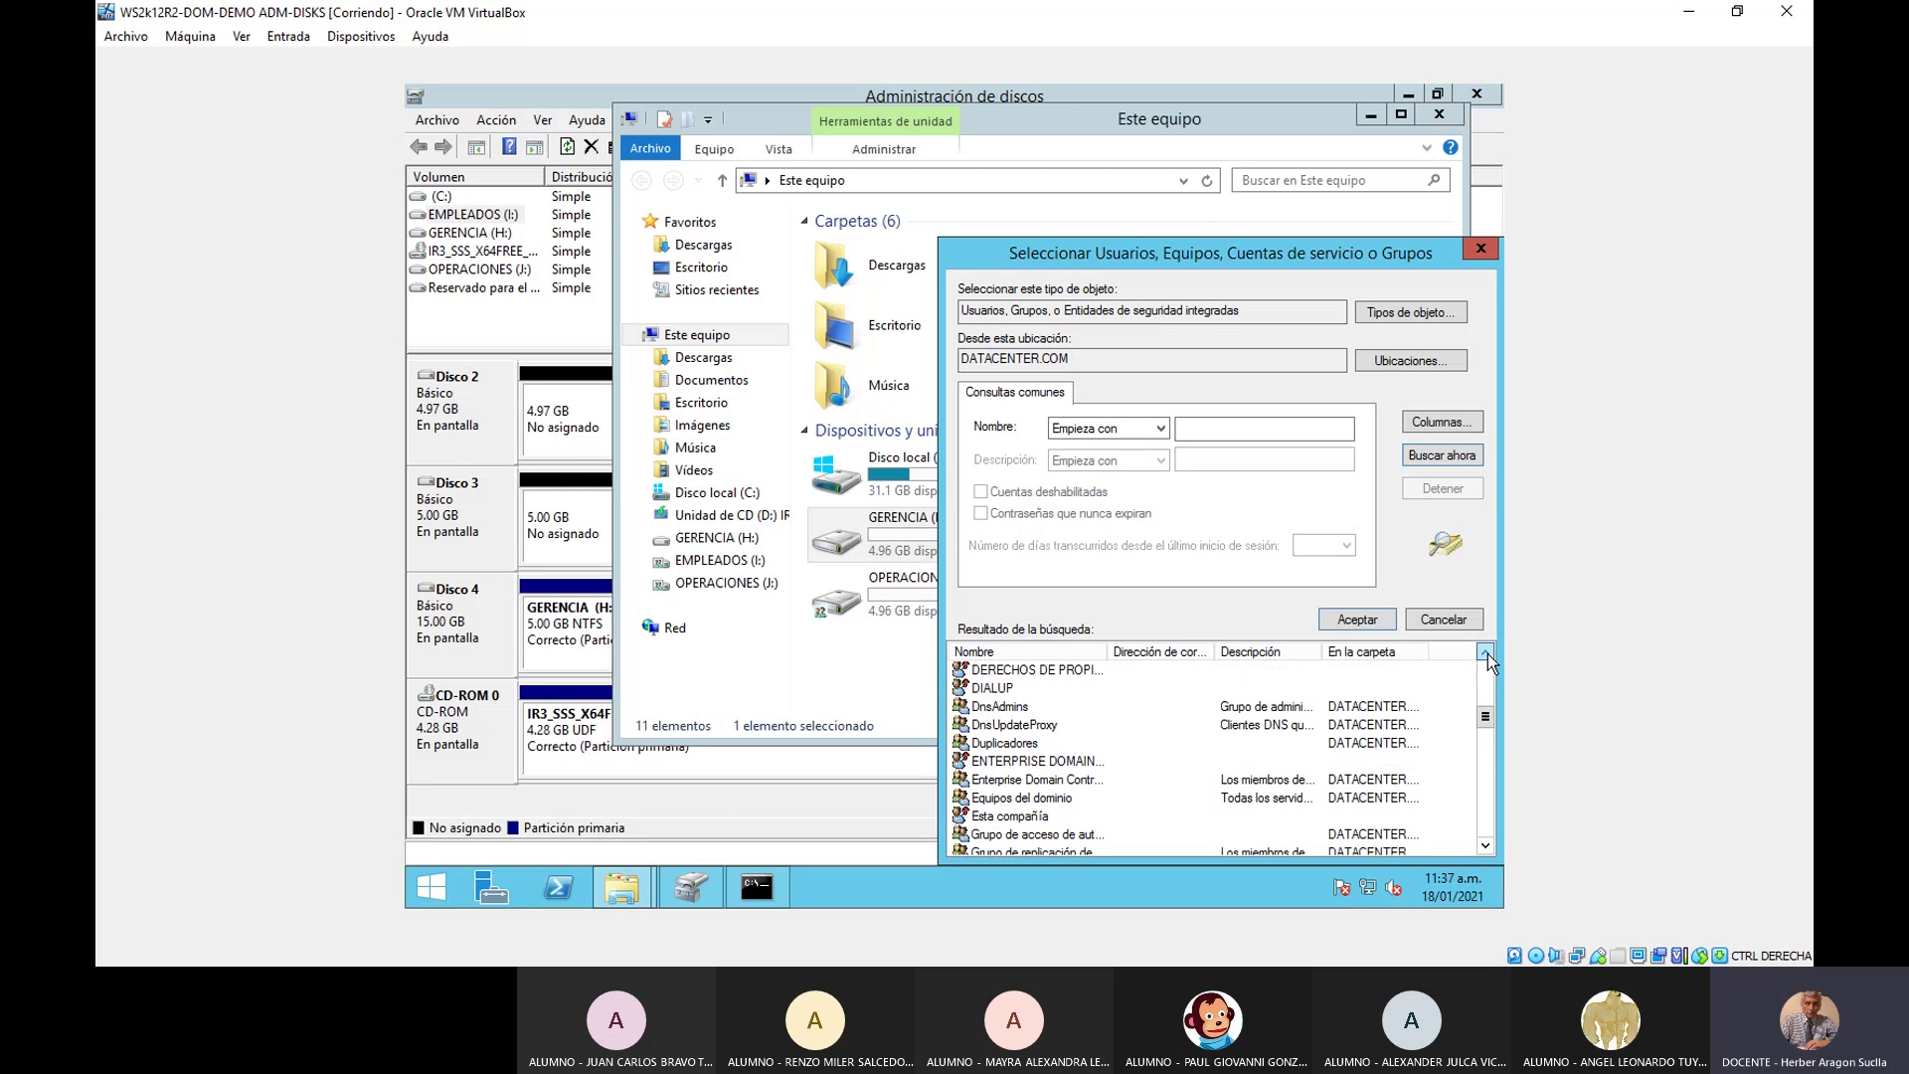
{"action": "left_click", "coordinate": [1485, 653]}
{"action": "left_click", "coordinate": [1486, 652]}
{"action": "left_click", "coordinate": [1486, 653]}
{"action": "left_click", "coordinate": [1486, 652]}
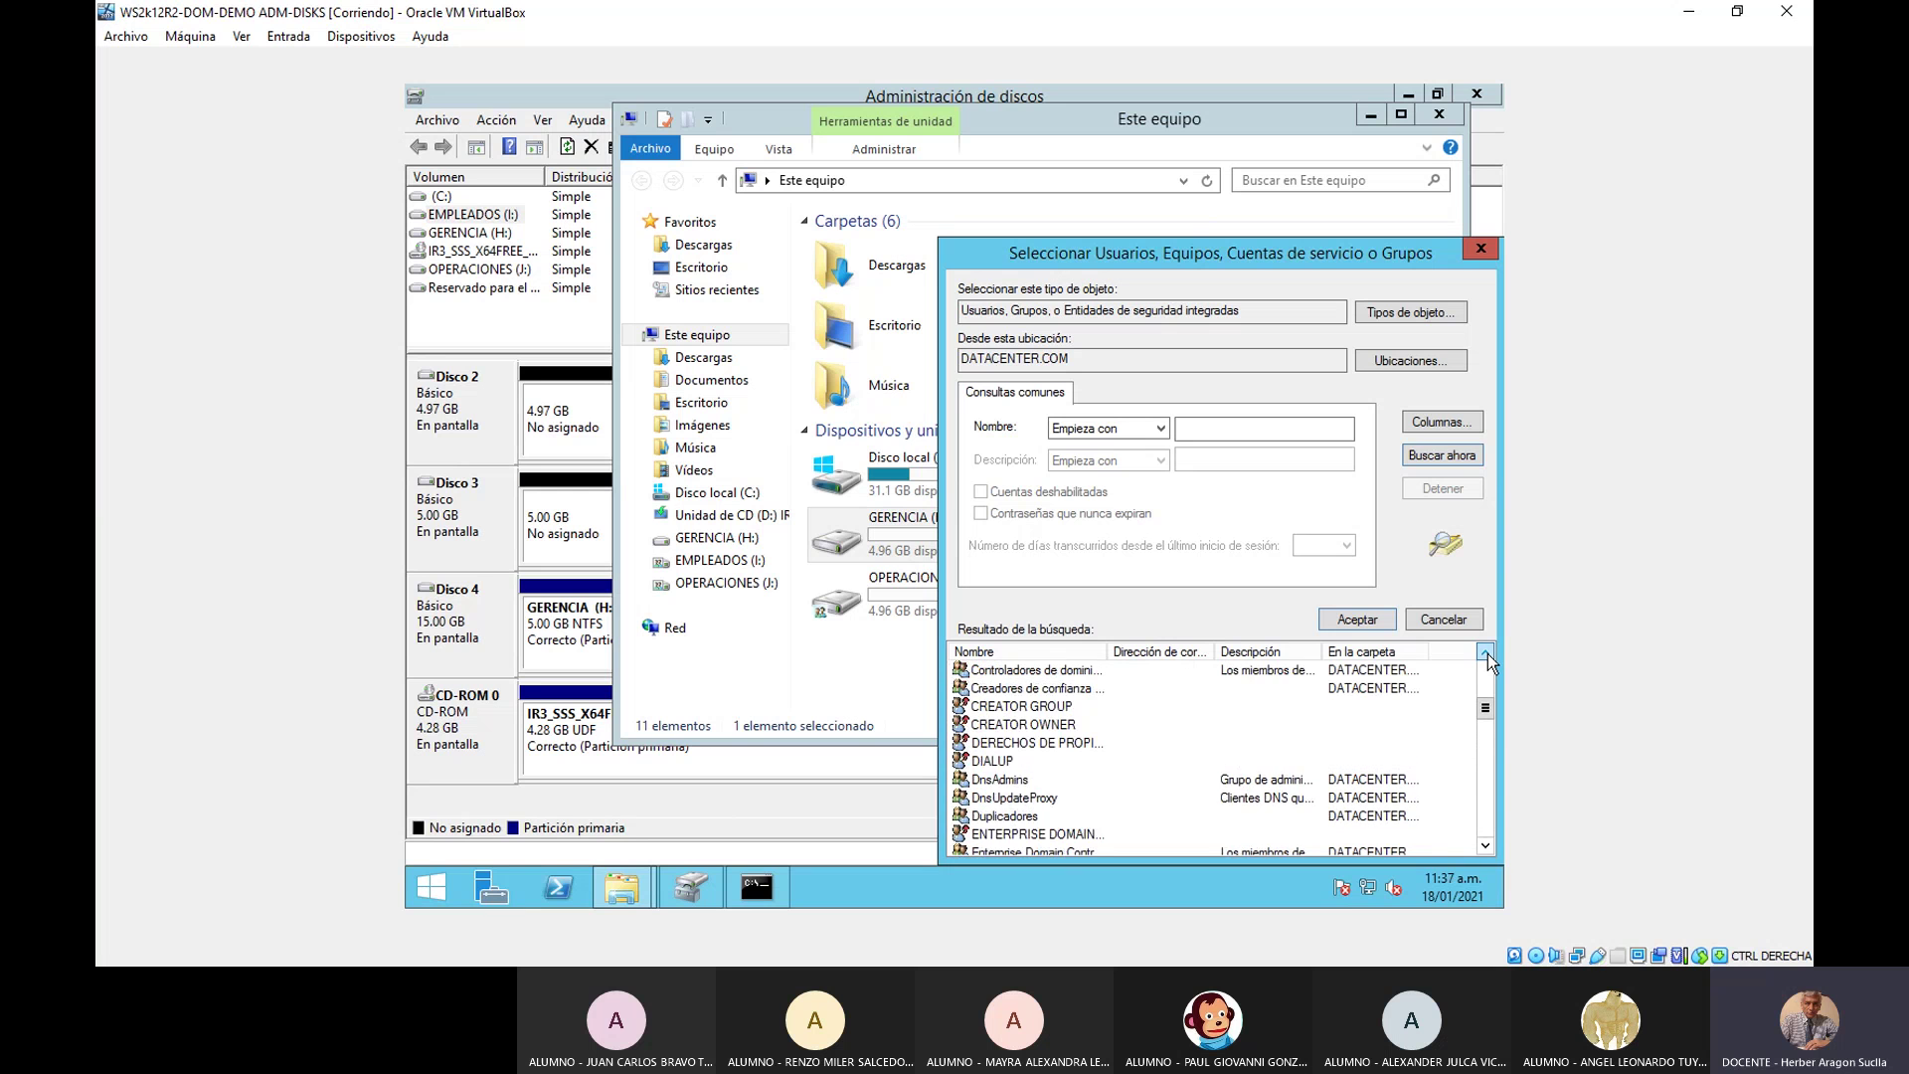
{"action": "left_click", "coordinate": [1486, 653]}
{"action": "left_click", "coordinate": [1486, 653]}
{"action": "left_click", "coordinate": [1487, 651]}
{"action": "left_click", "coordinate": [1486, 651]}
{"action": "left_click", "coordinate": [1486, 653]}
{"action": "left_click", "coordinate": [1487, 651]}
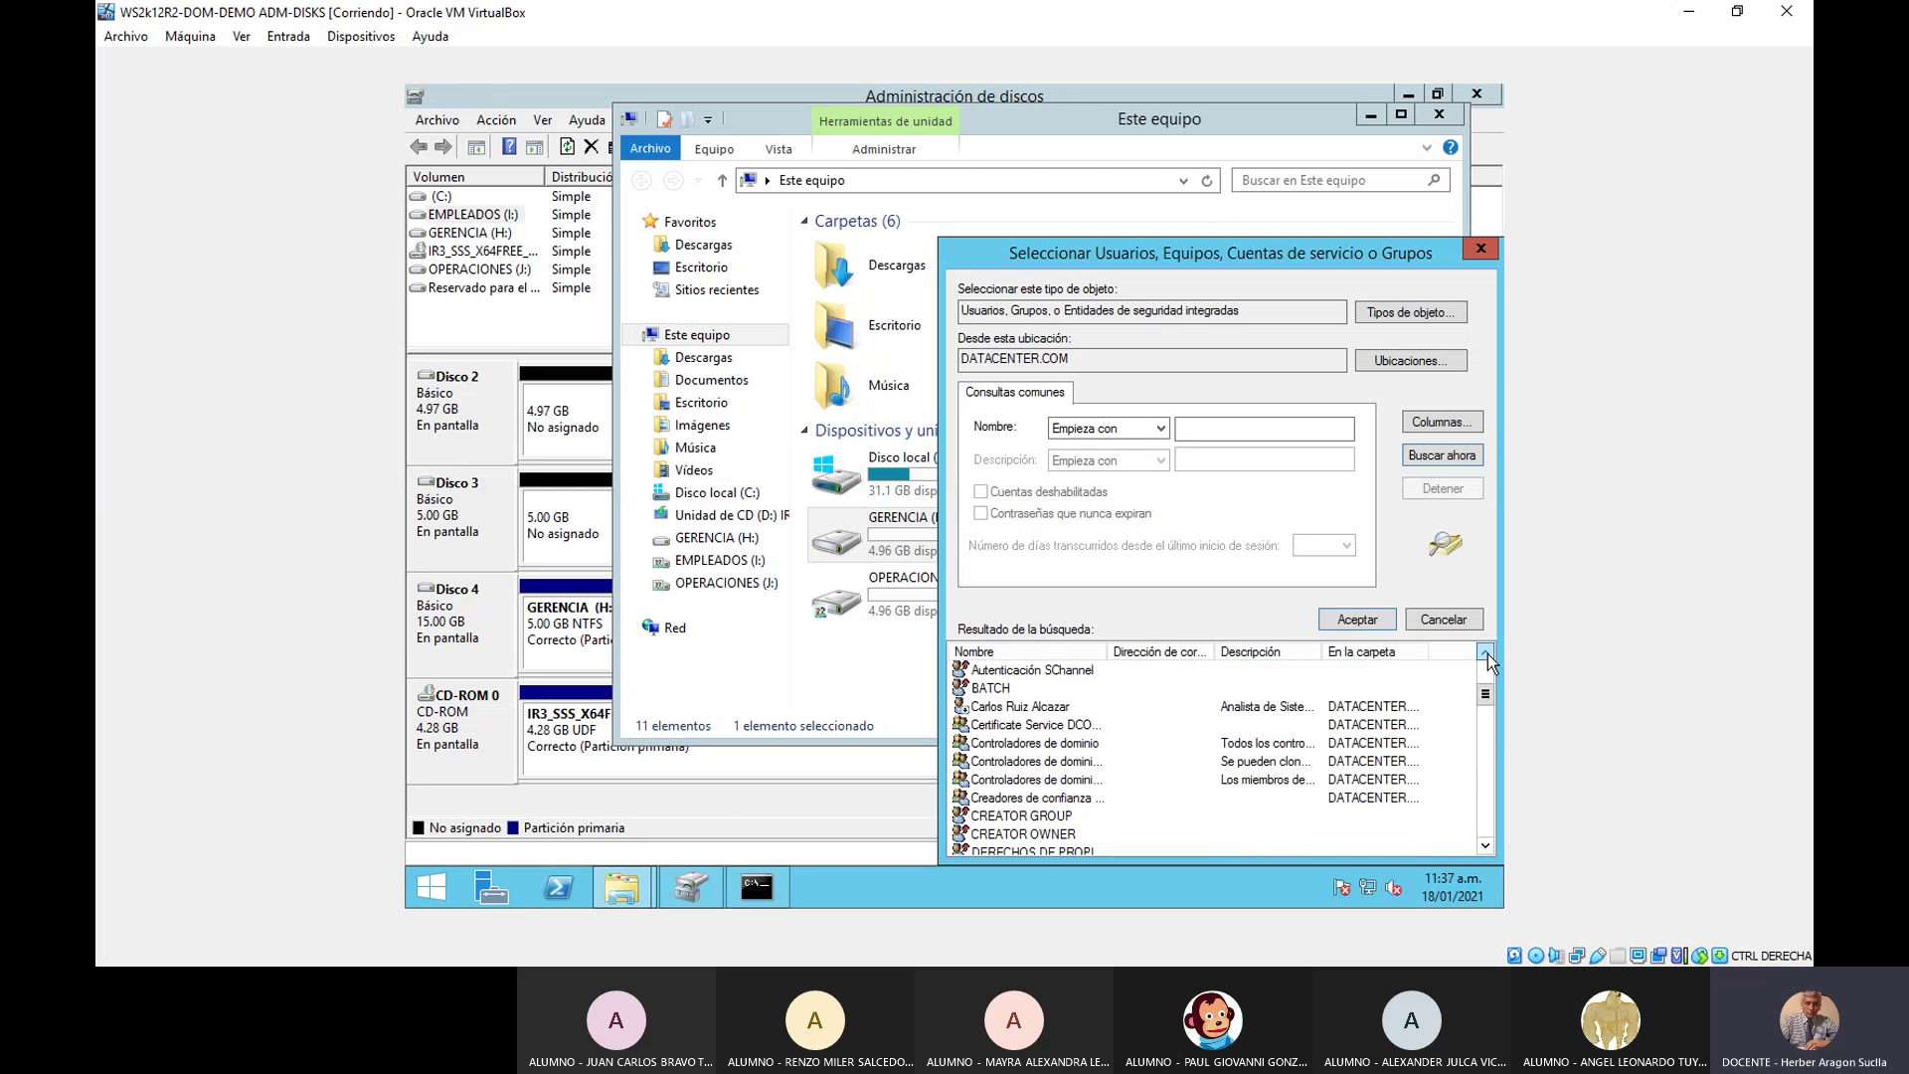
{"action": "left_click", "coordinate": [1486, 652]}
{"action": "left_click", "coordinate": [1486, 652]}
{"action": "left_click", "coordinate": [1487, 651]}
{"action": "left_click", "coordinate": [1486, 652]}
{"action": "left_click", "coordinate": [1486, 653]}
{"action": "left_click", "coordinate": [1486, 651]}
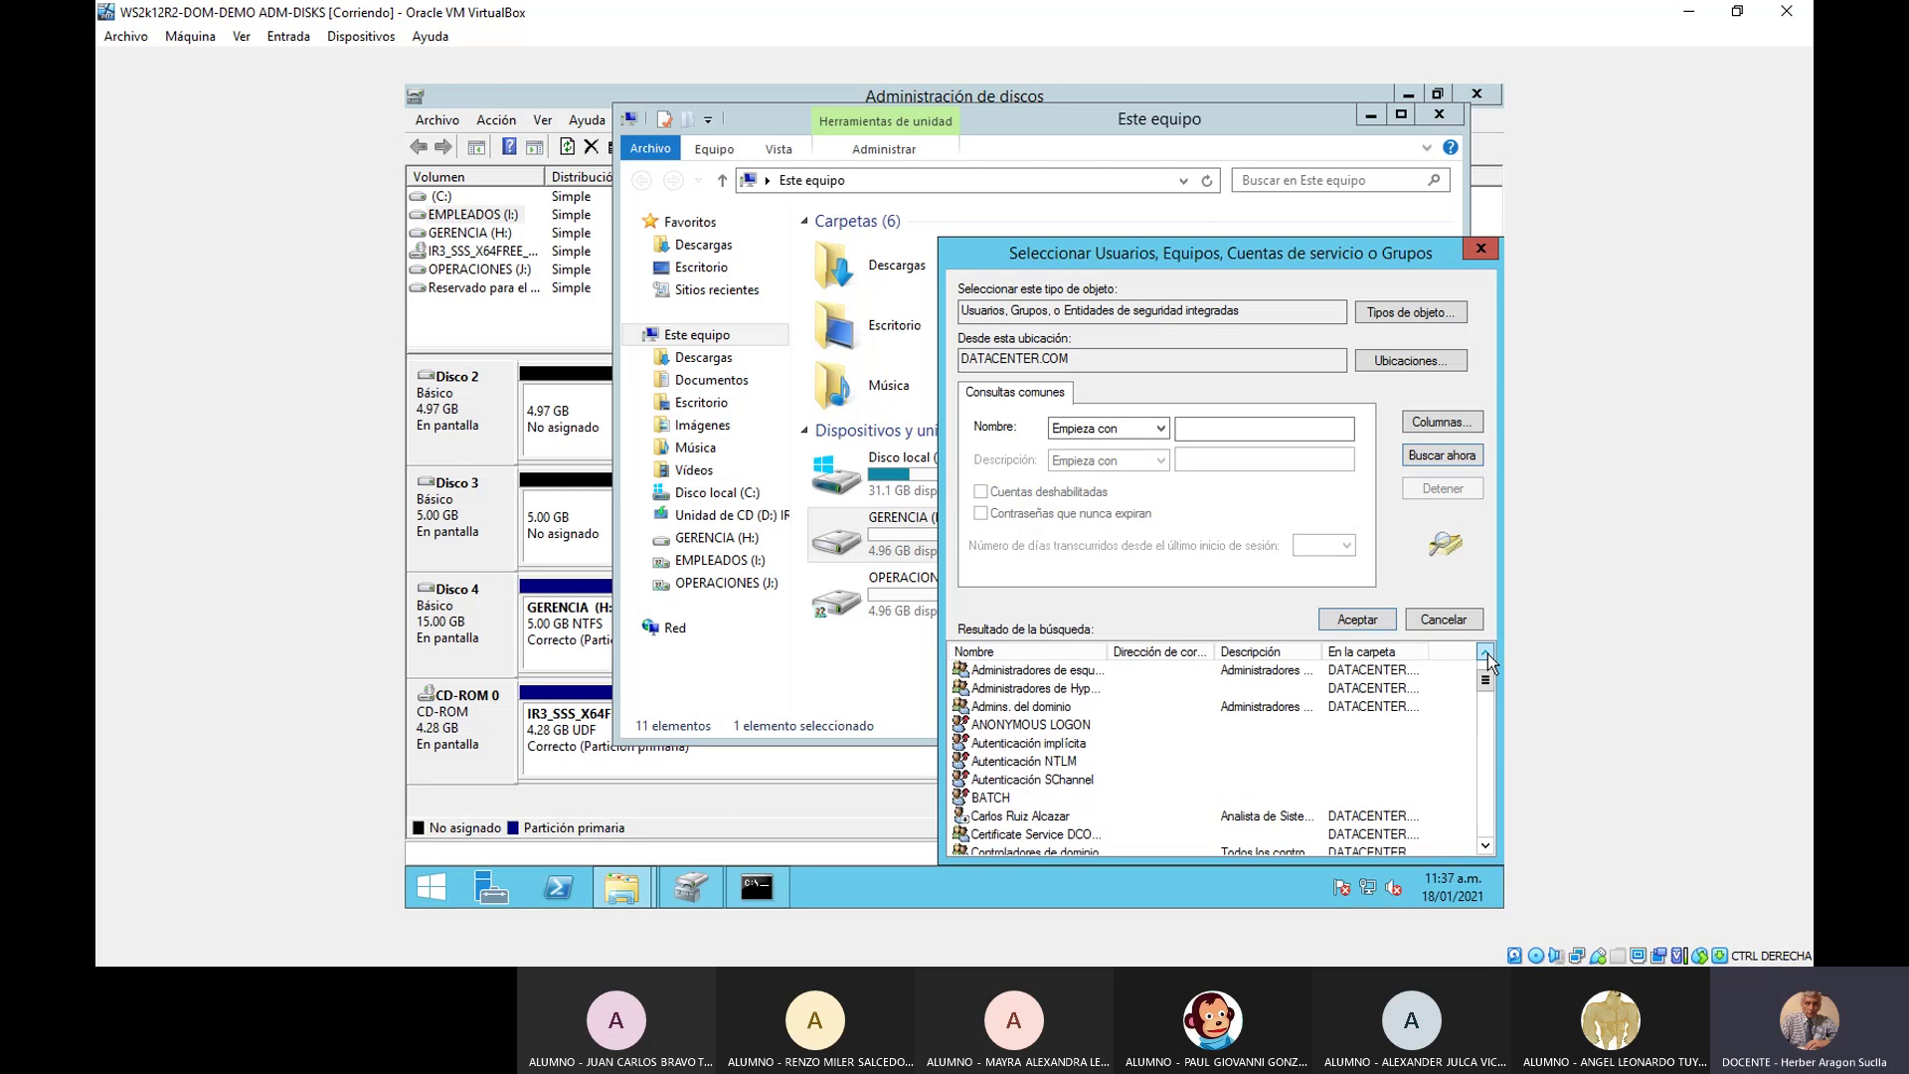
{"action": "left_click", "coordinate": [1486, 653]}
{"action": "left_click", "coordinate": [1486, 653]}
{"action": "left_click", "coordinate": [1485, 652]}
{"action": "left_click", "coordinate": [1487, 653]}
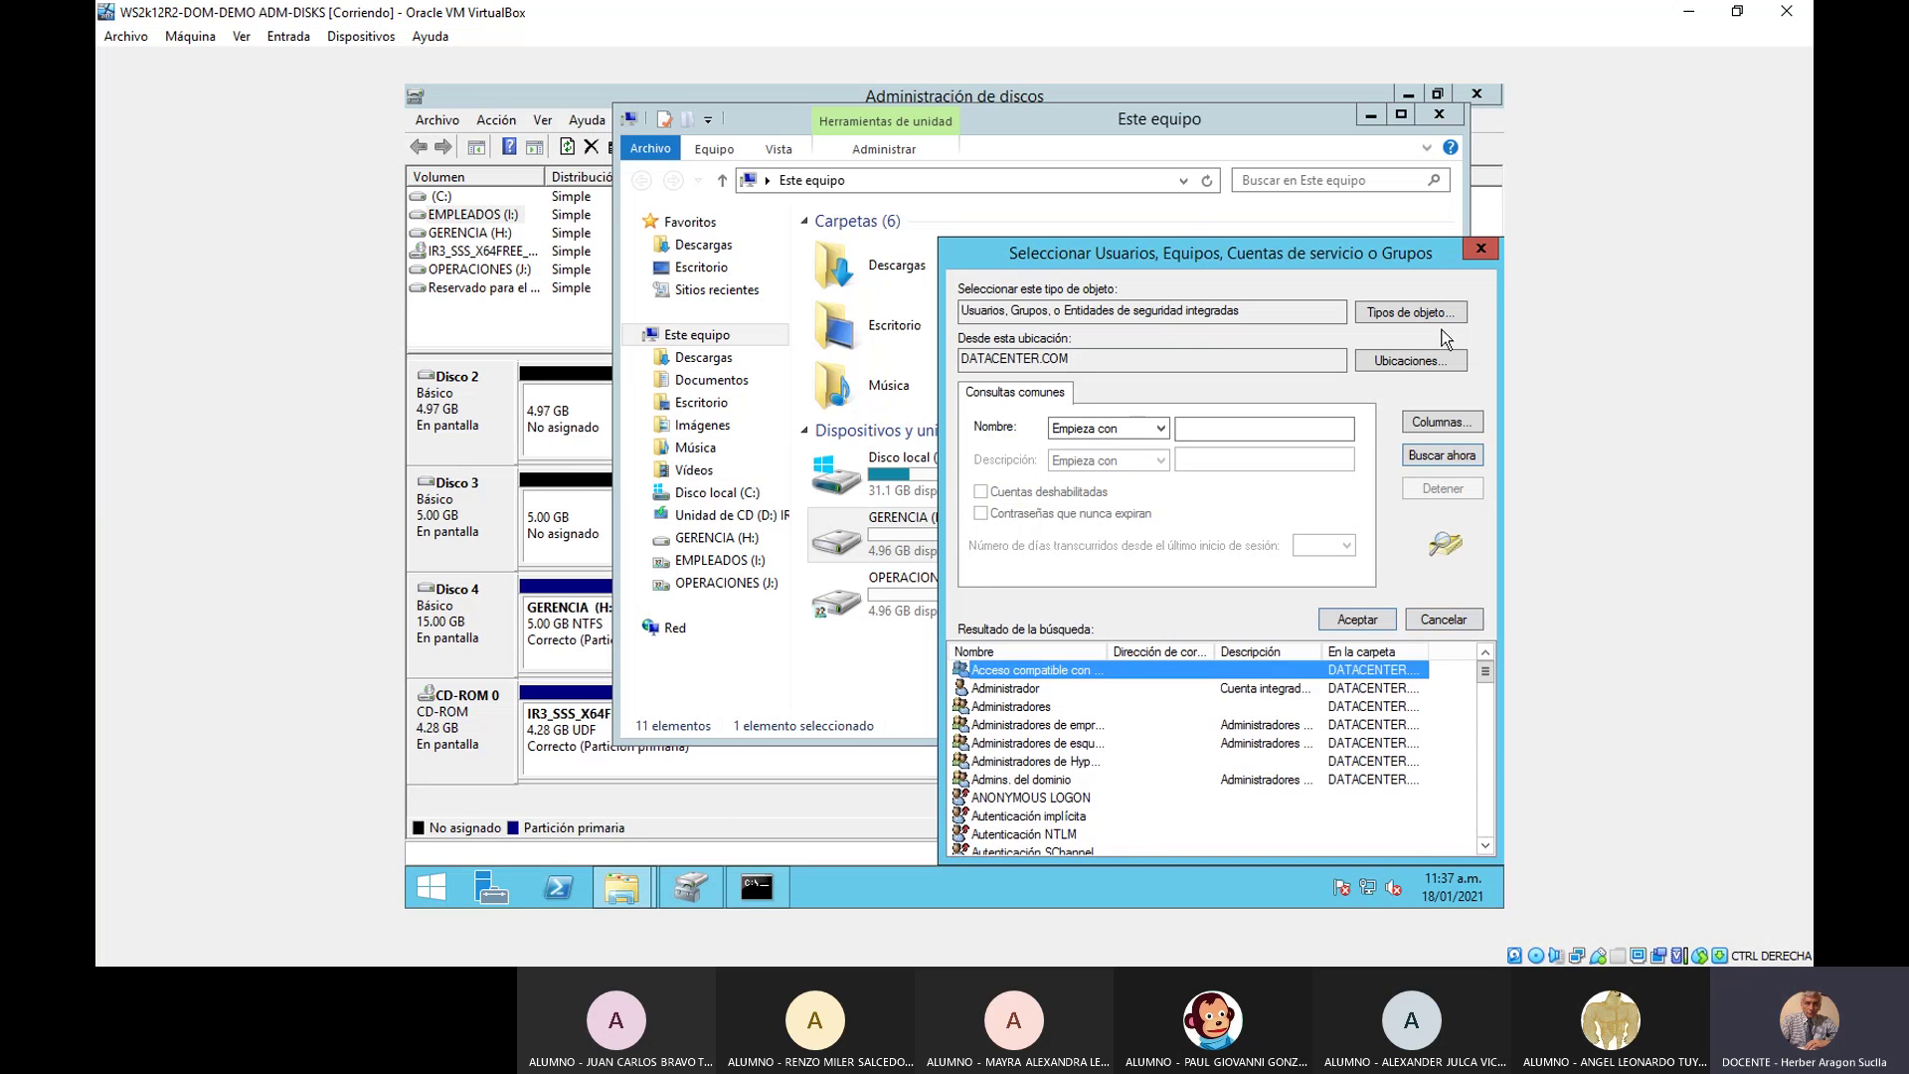
- Check which object types the search includes, then leave the advanced search without selecting an account
{"action": "left_click", "coordinate": [1409, 312]}
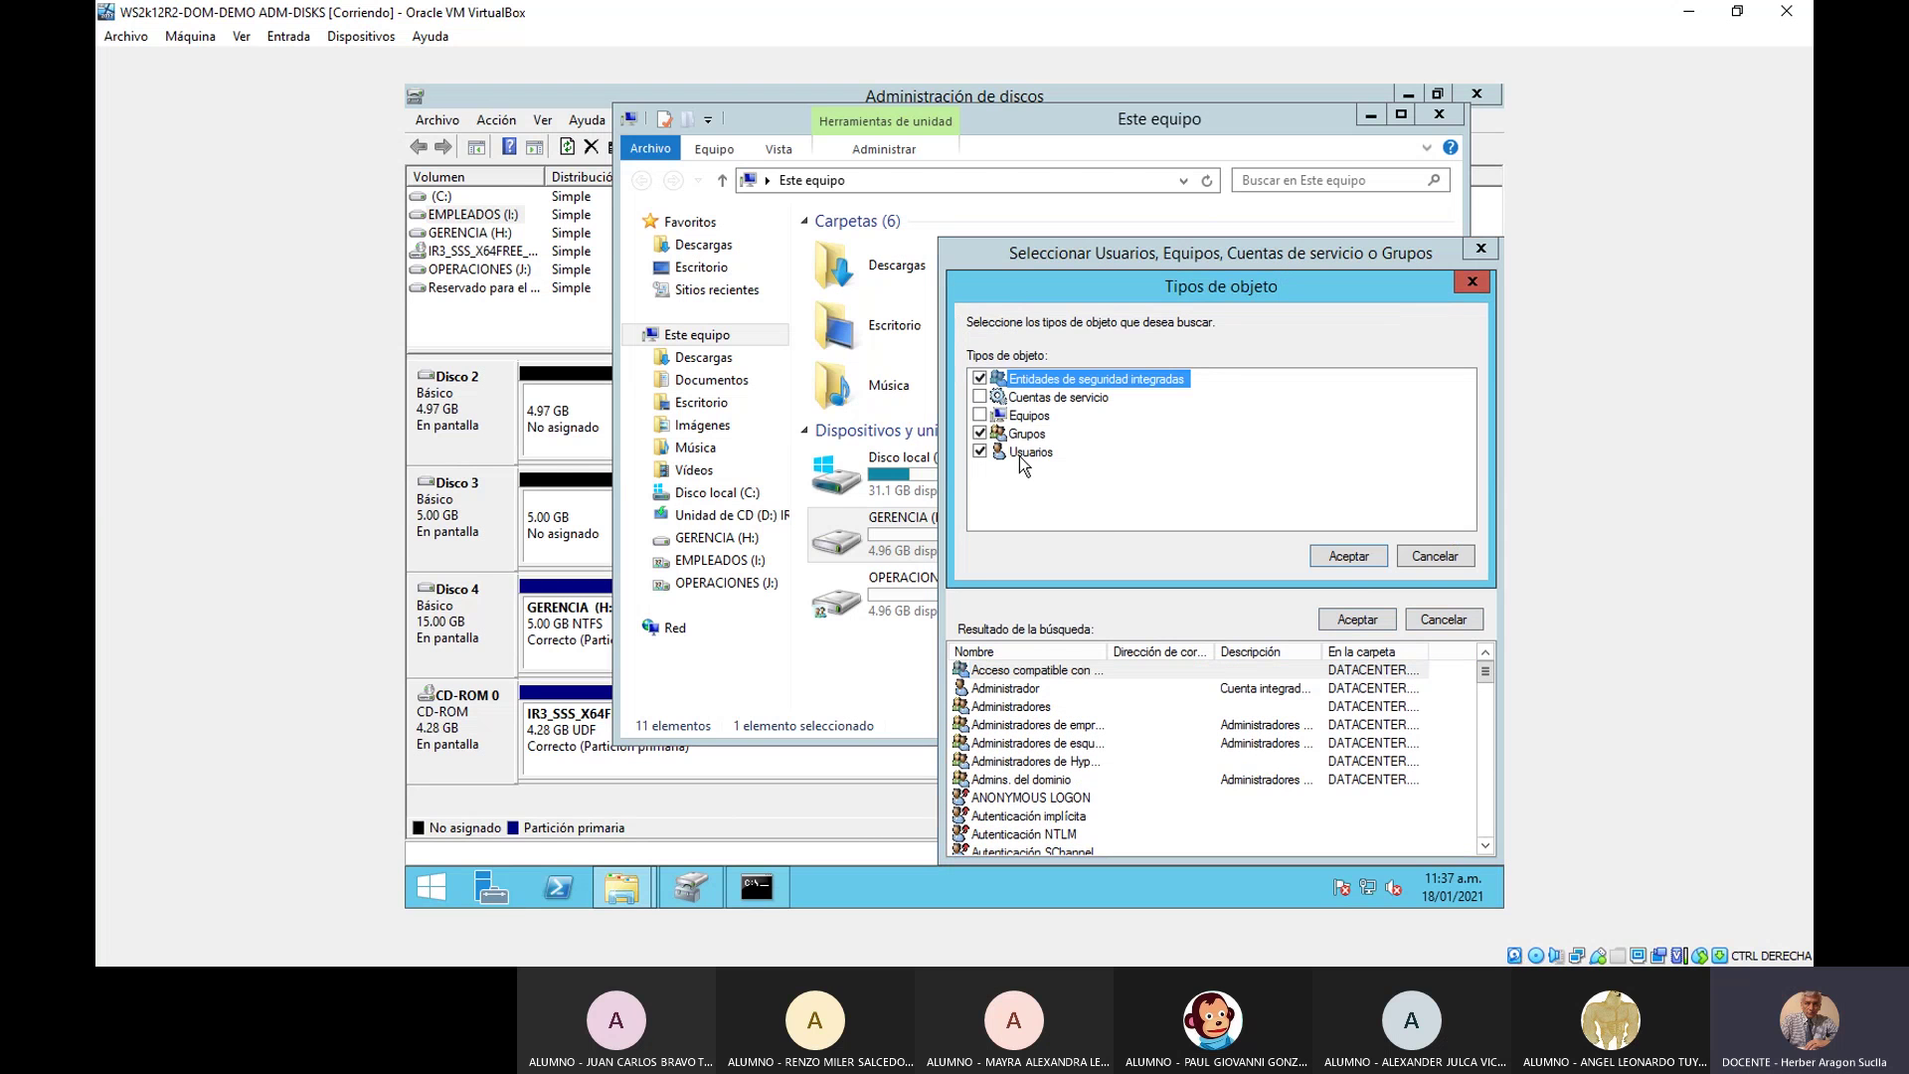
{"action": "left_click", "coordinate": [1351, 560]}
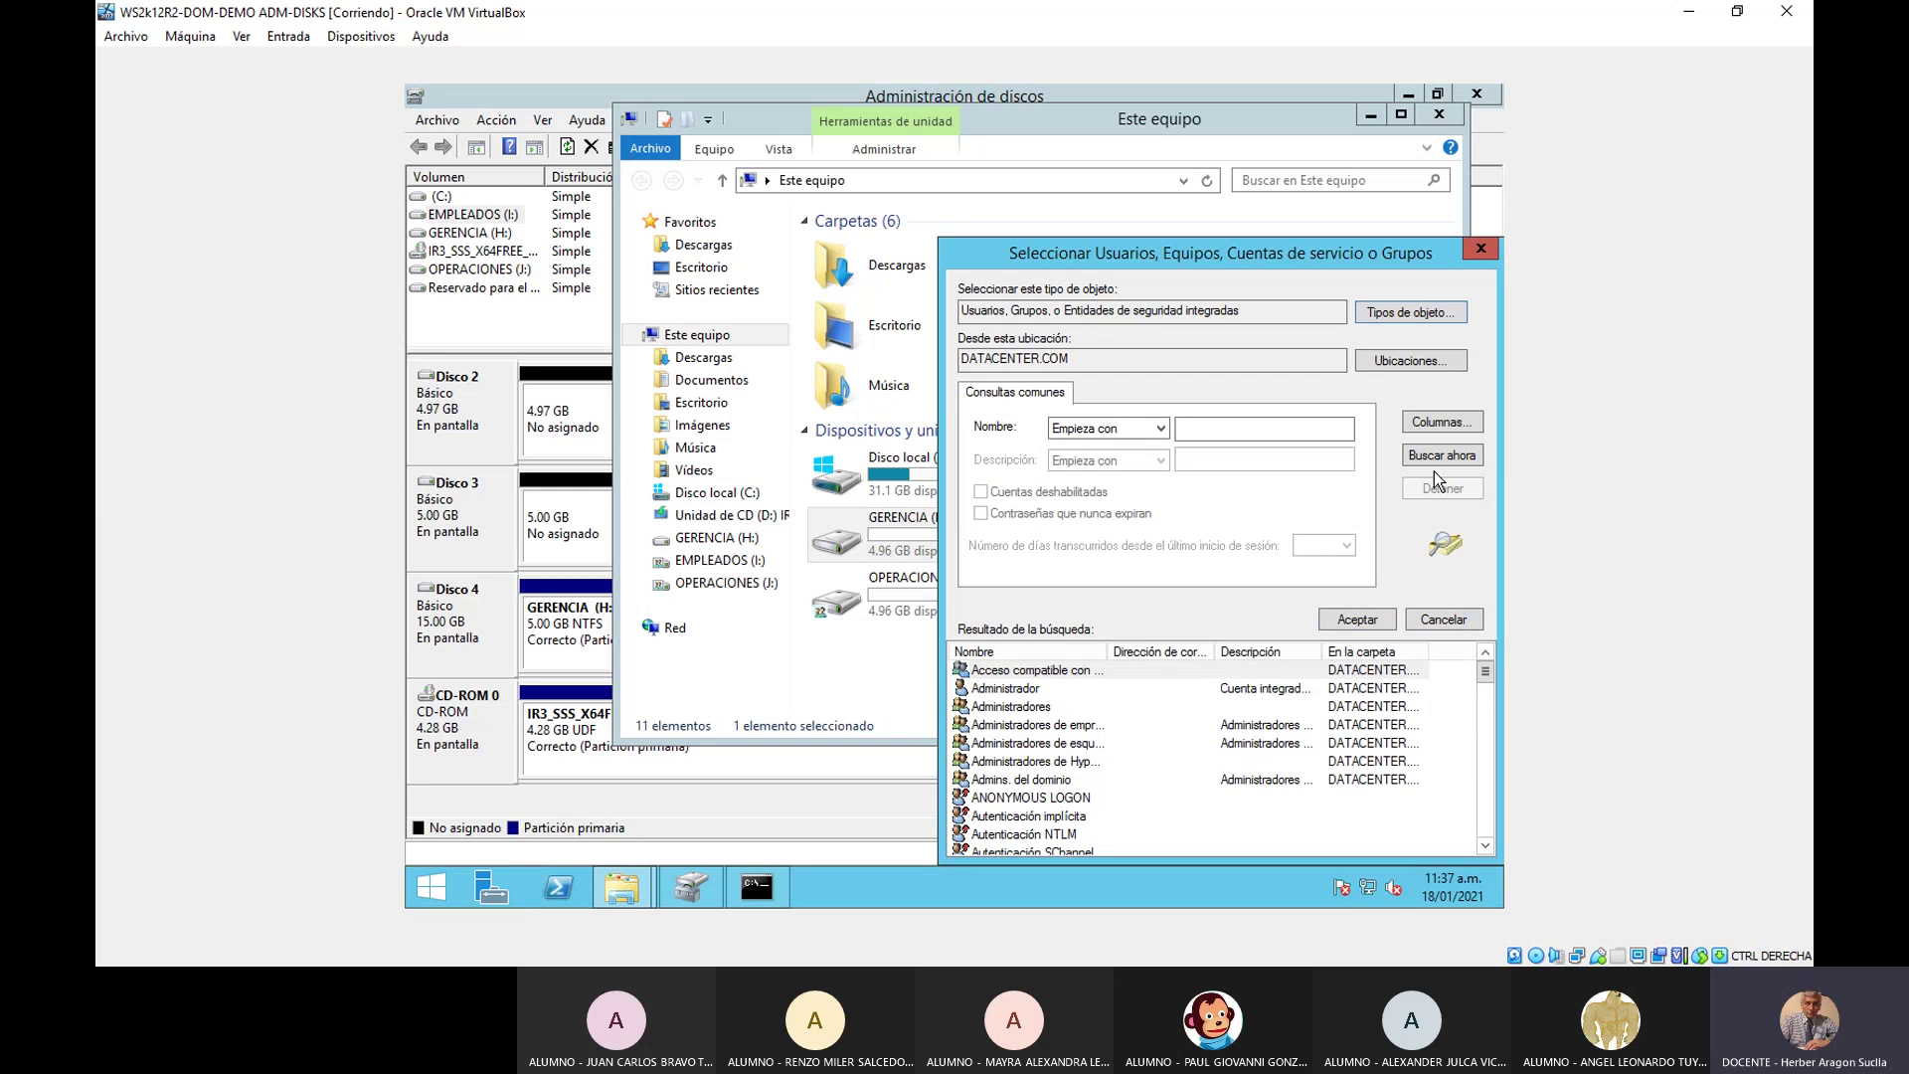
{"action": "left_click", "coordinate": [1442, 619]}
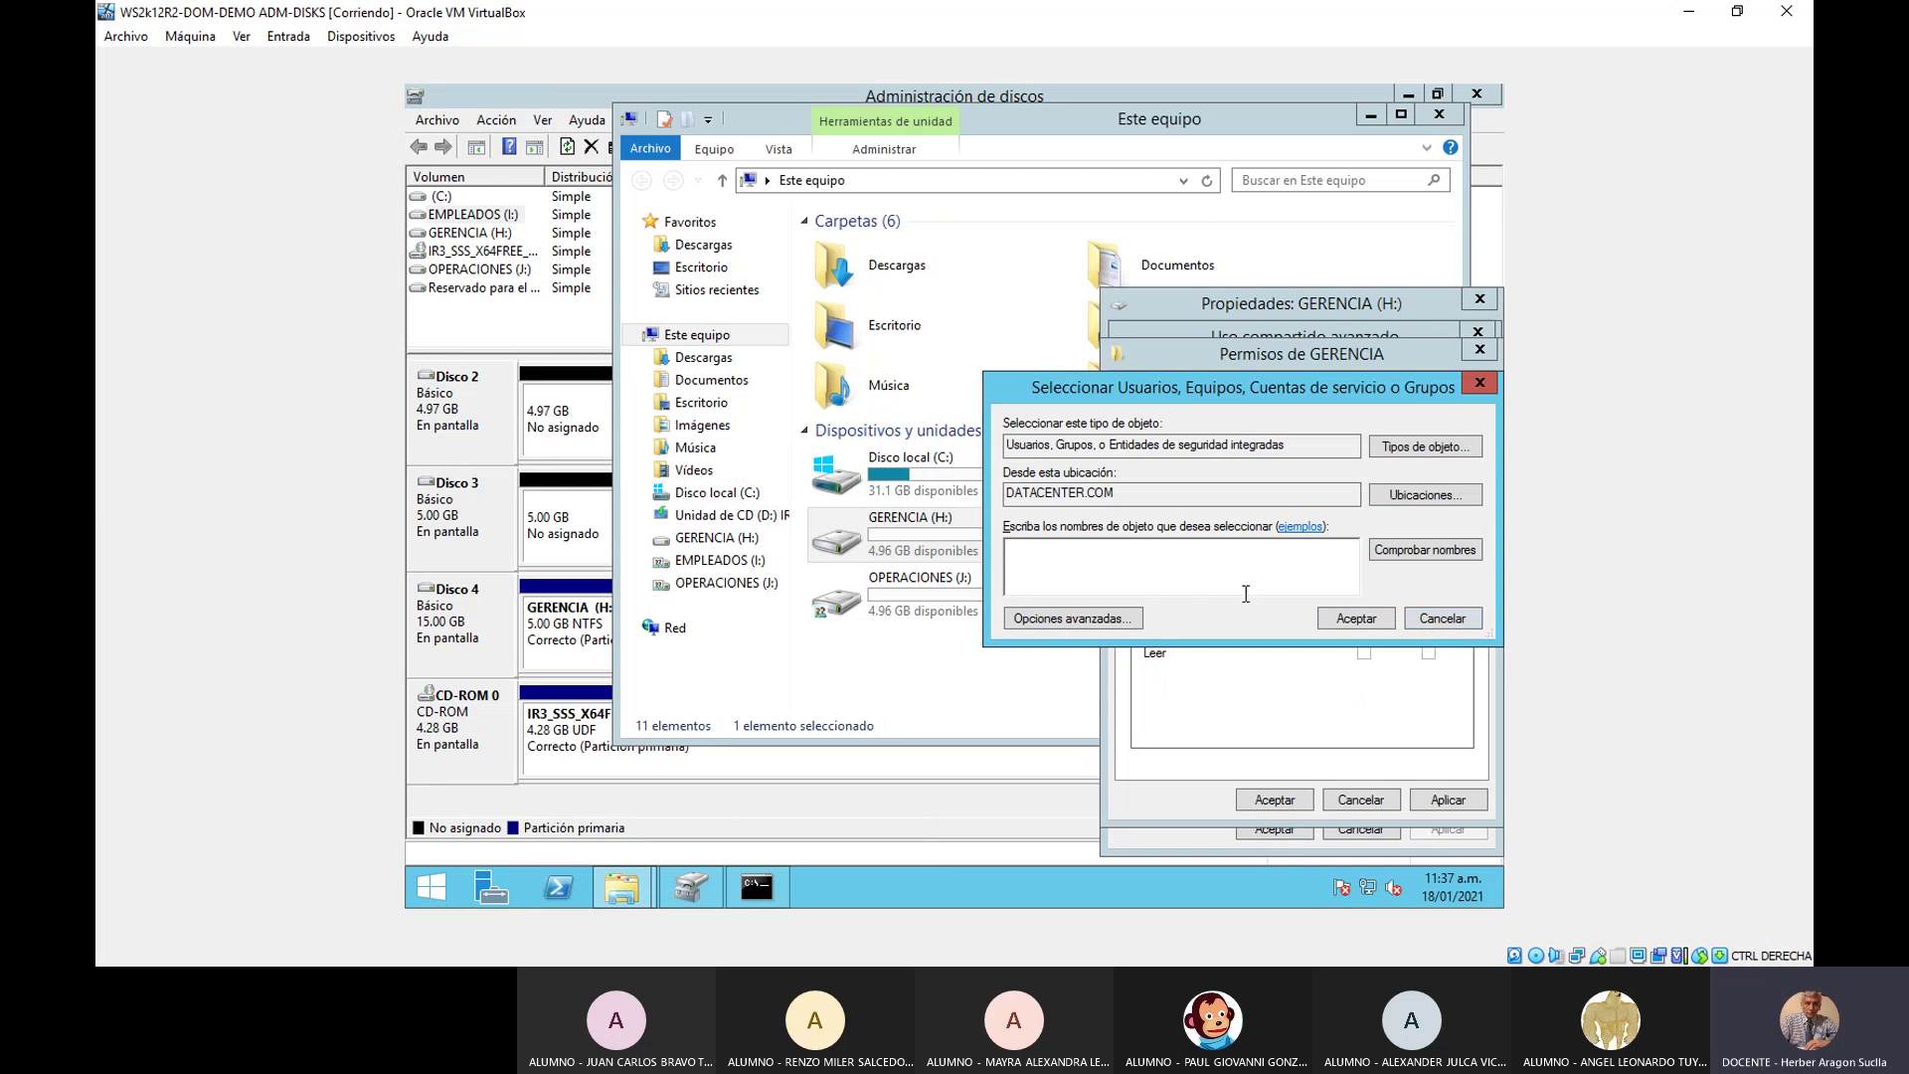
- Check the object name "c" against DATACENTER.COM and choose the matching domain user whose description begins with "Analista de Siste"
{"action": "type", "text": "c"}
{"action": "left_click", "coordinate": [1403, 556]}
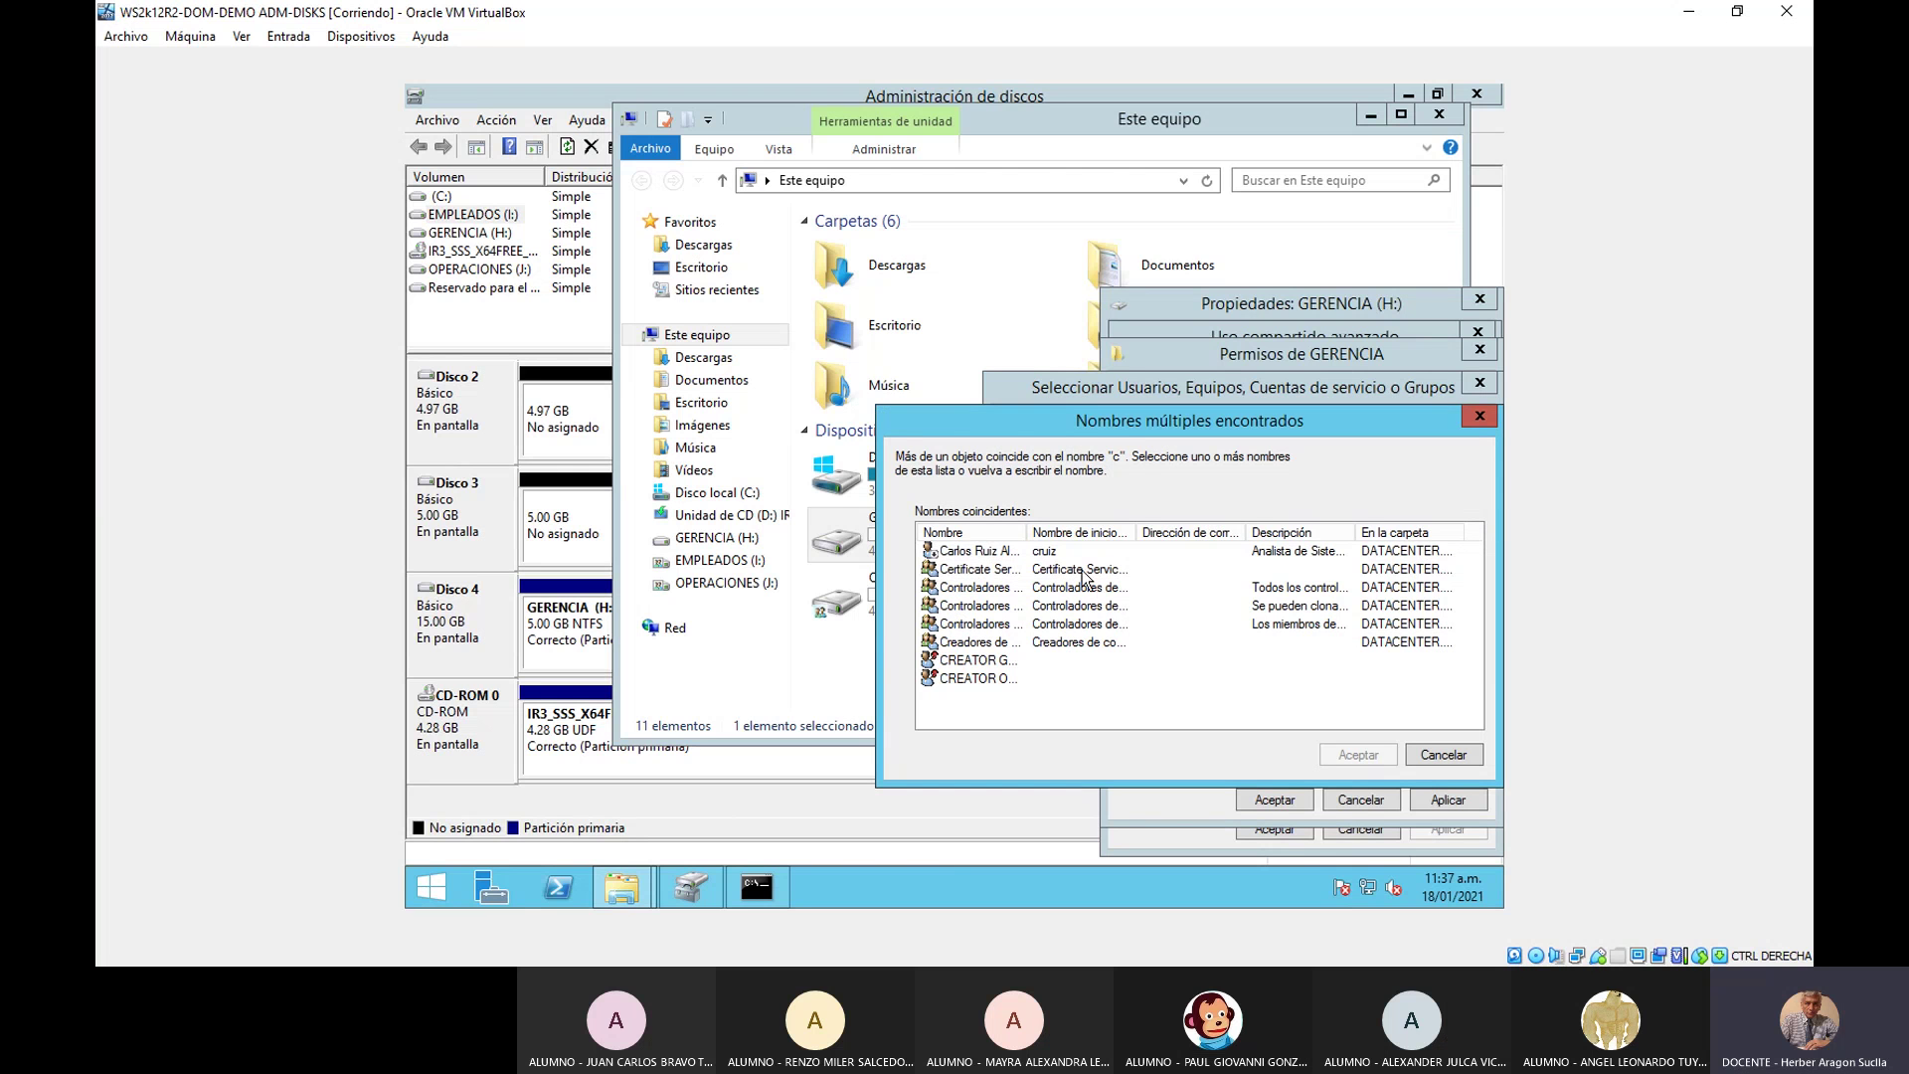
{"action": "left_click", "coordinate": [1055, 551]}
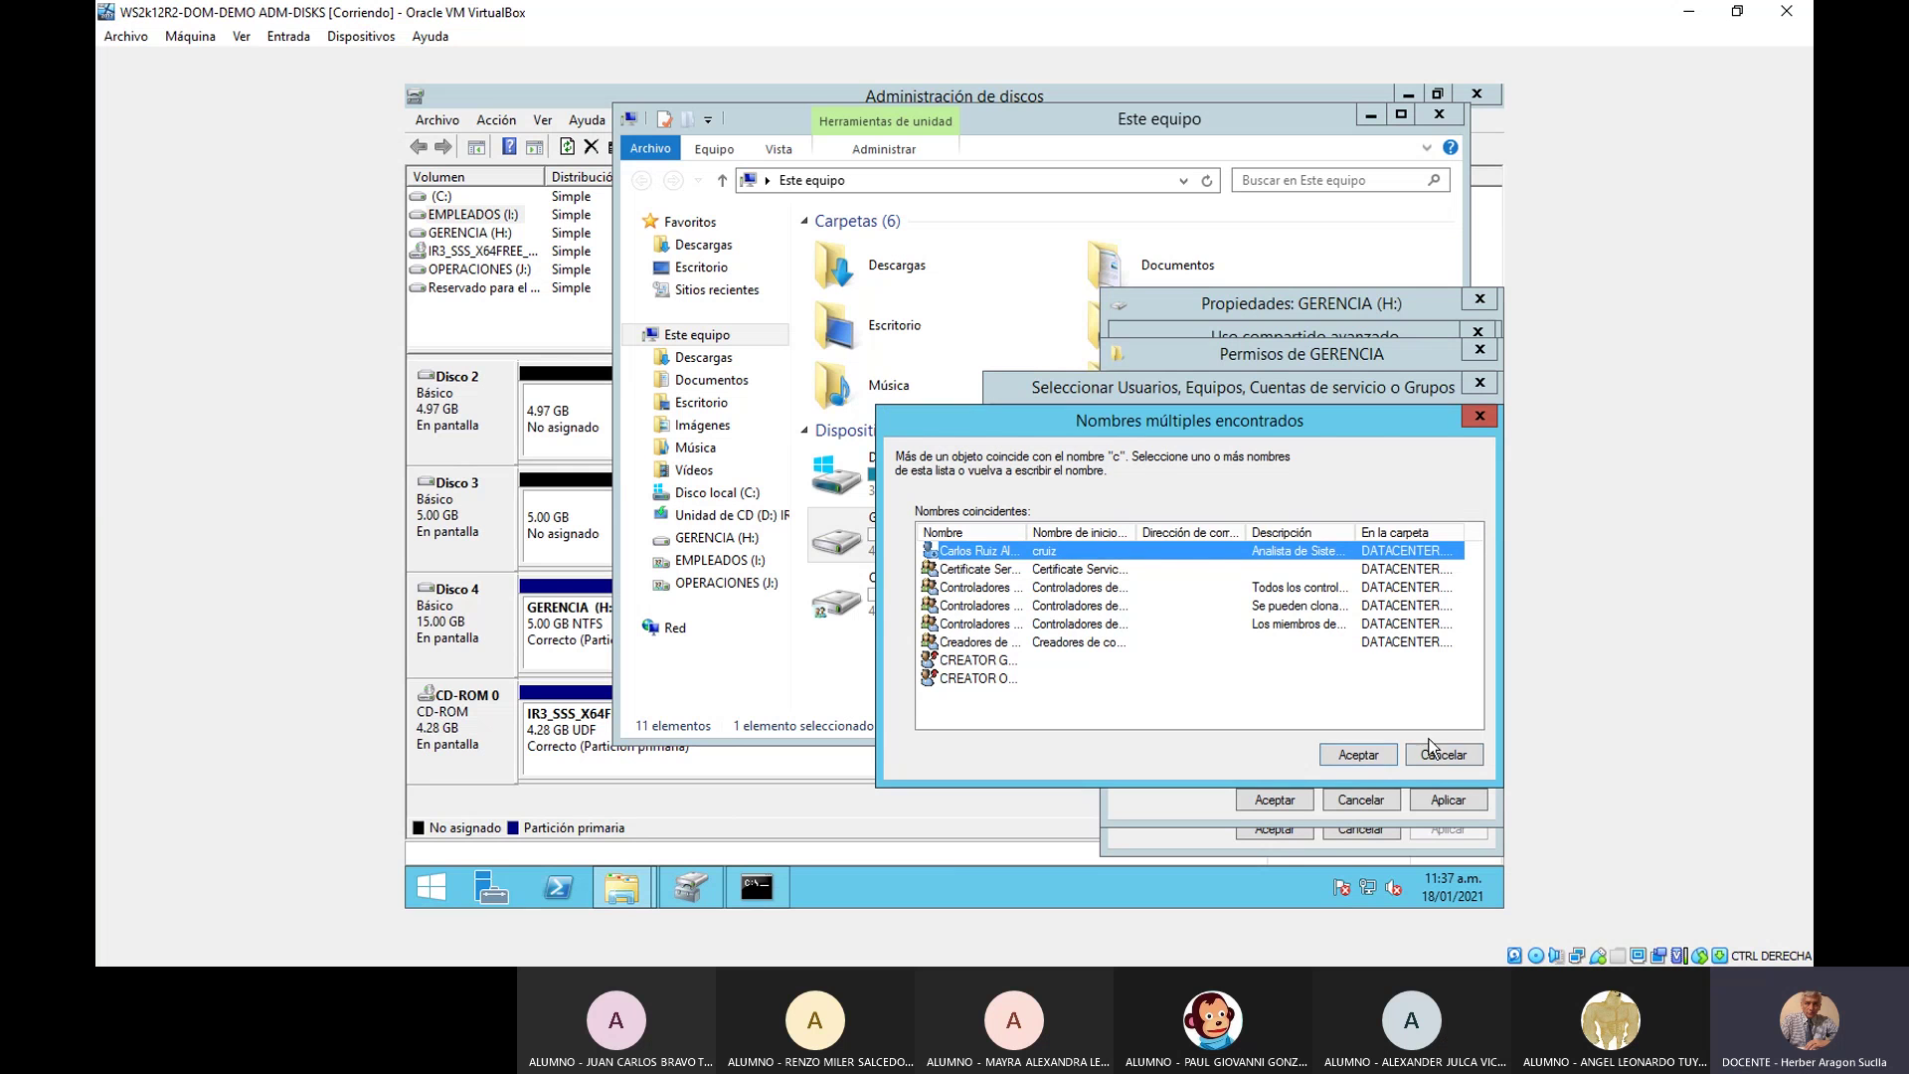
{"action": "left_click", "coordinate": [1359, 756]}
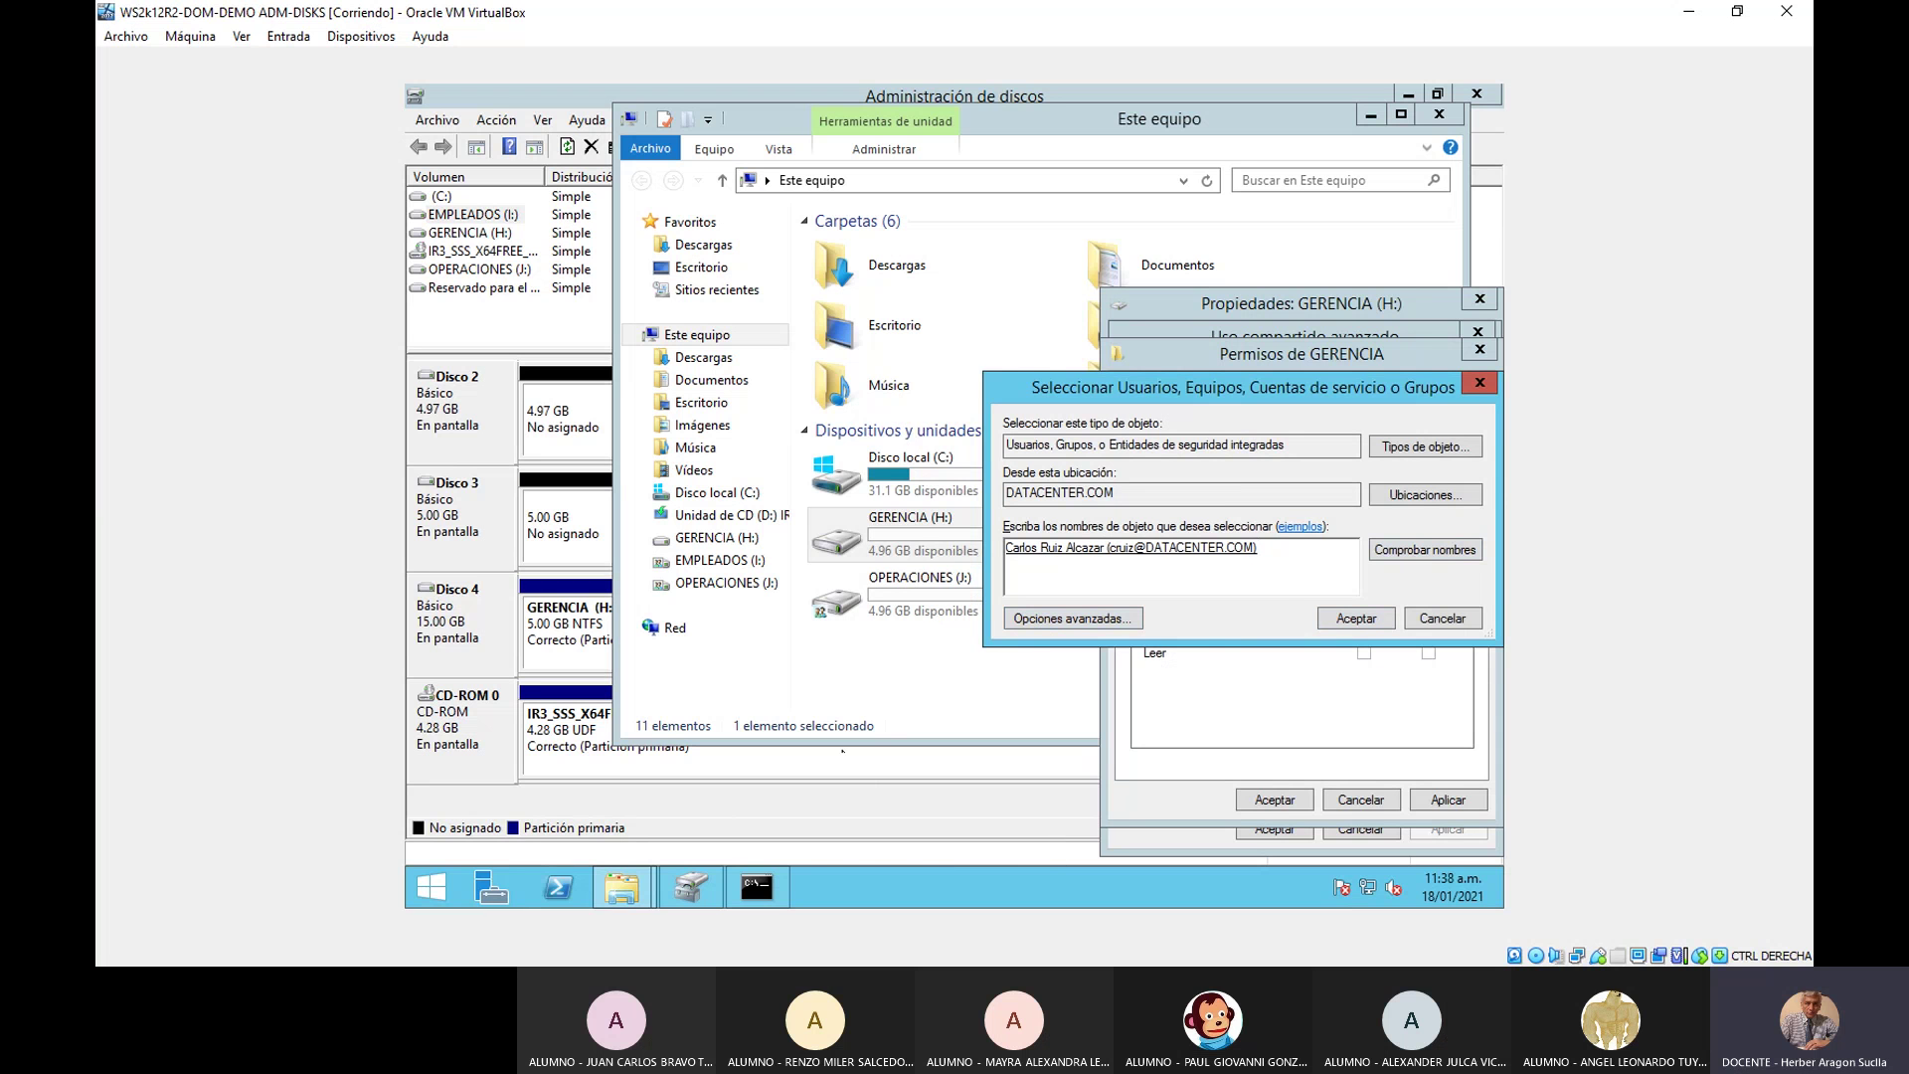
- Check the domain user list in the command prompt, then return to the account selection for the GERENCIA share
{"action": "right_click", "coordinate": [435, 877]}
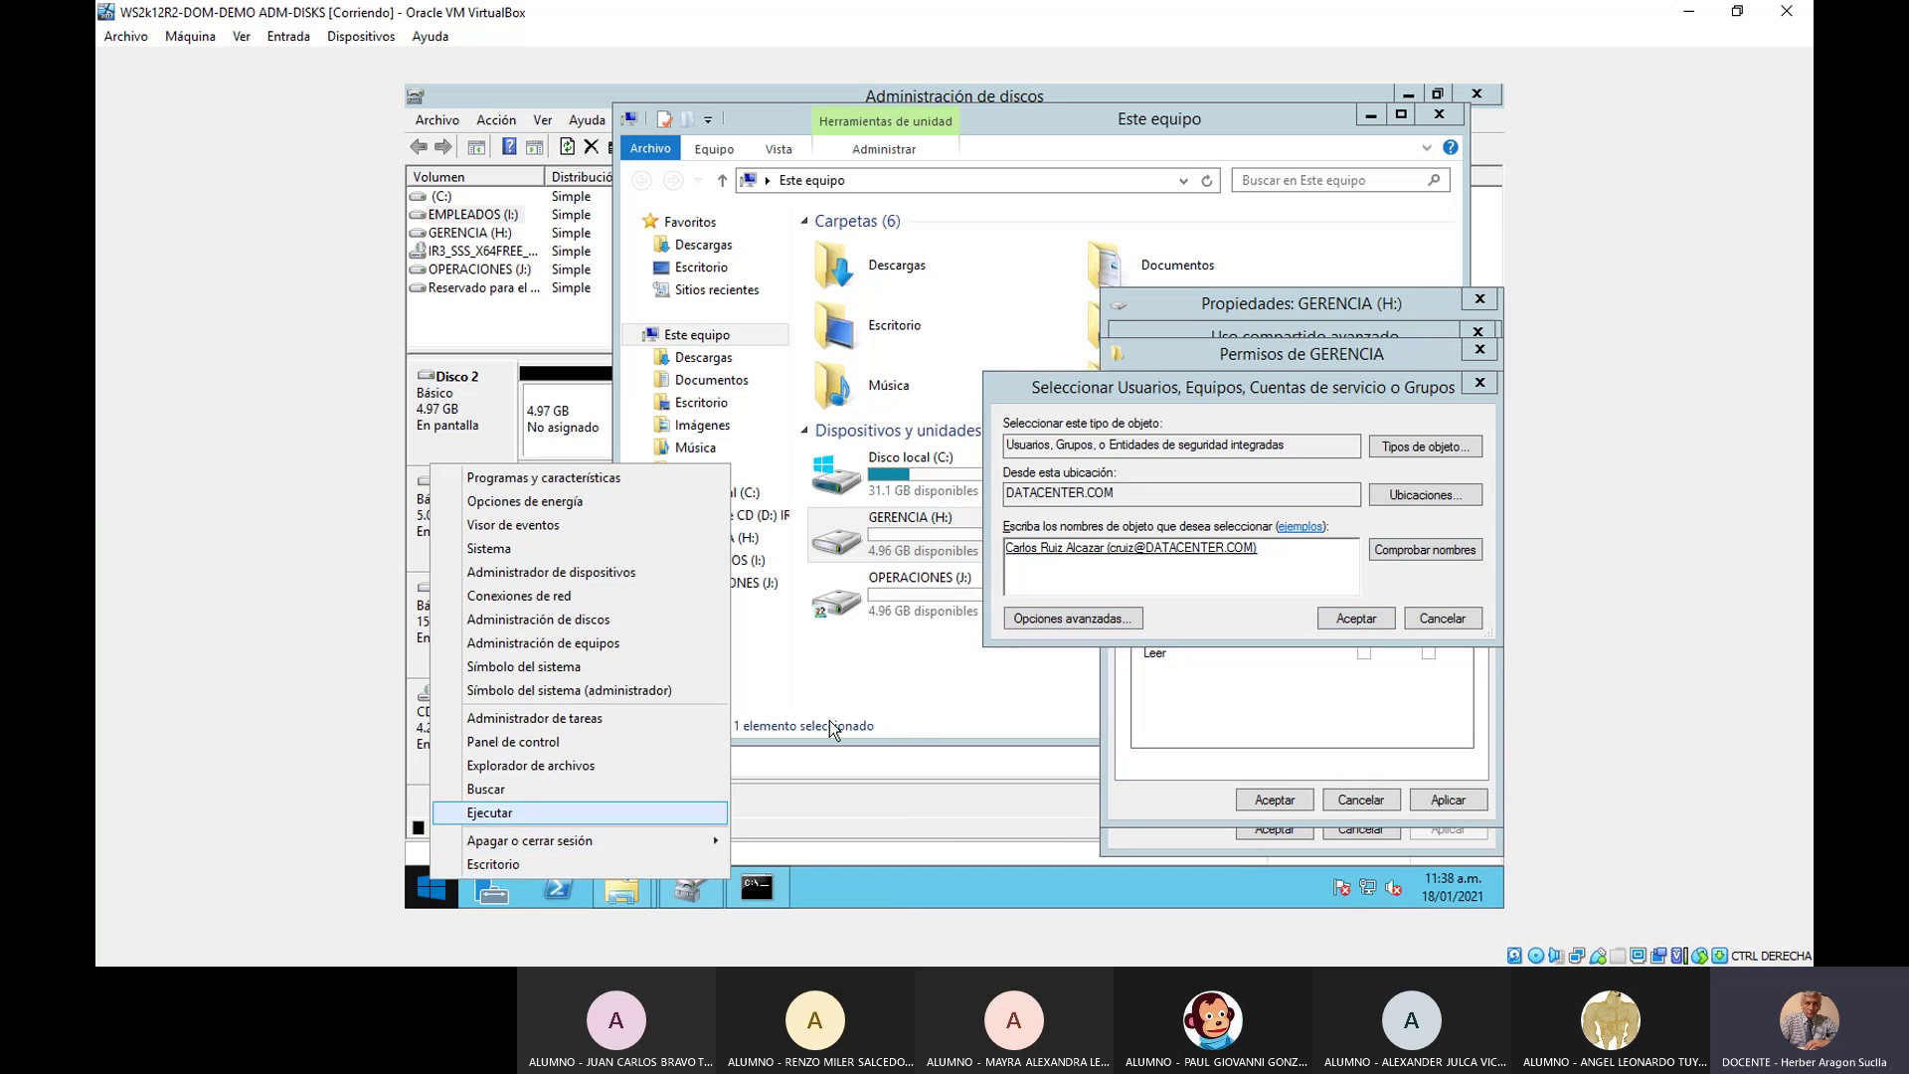
{"action": "left_click", "coordinate": [780, 895]}
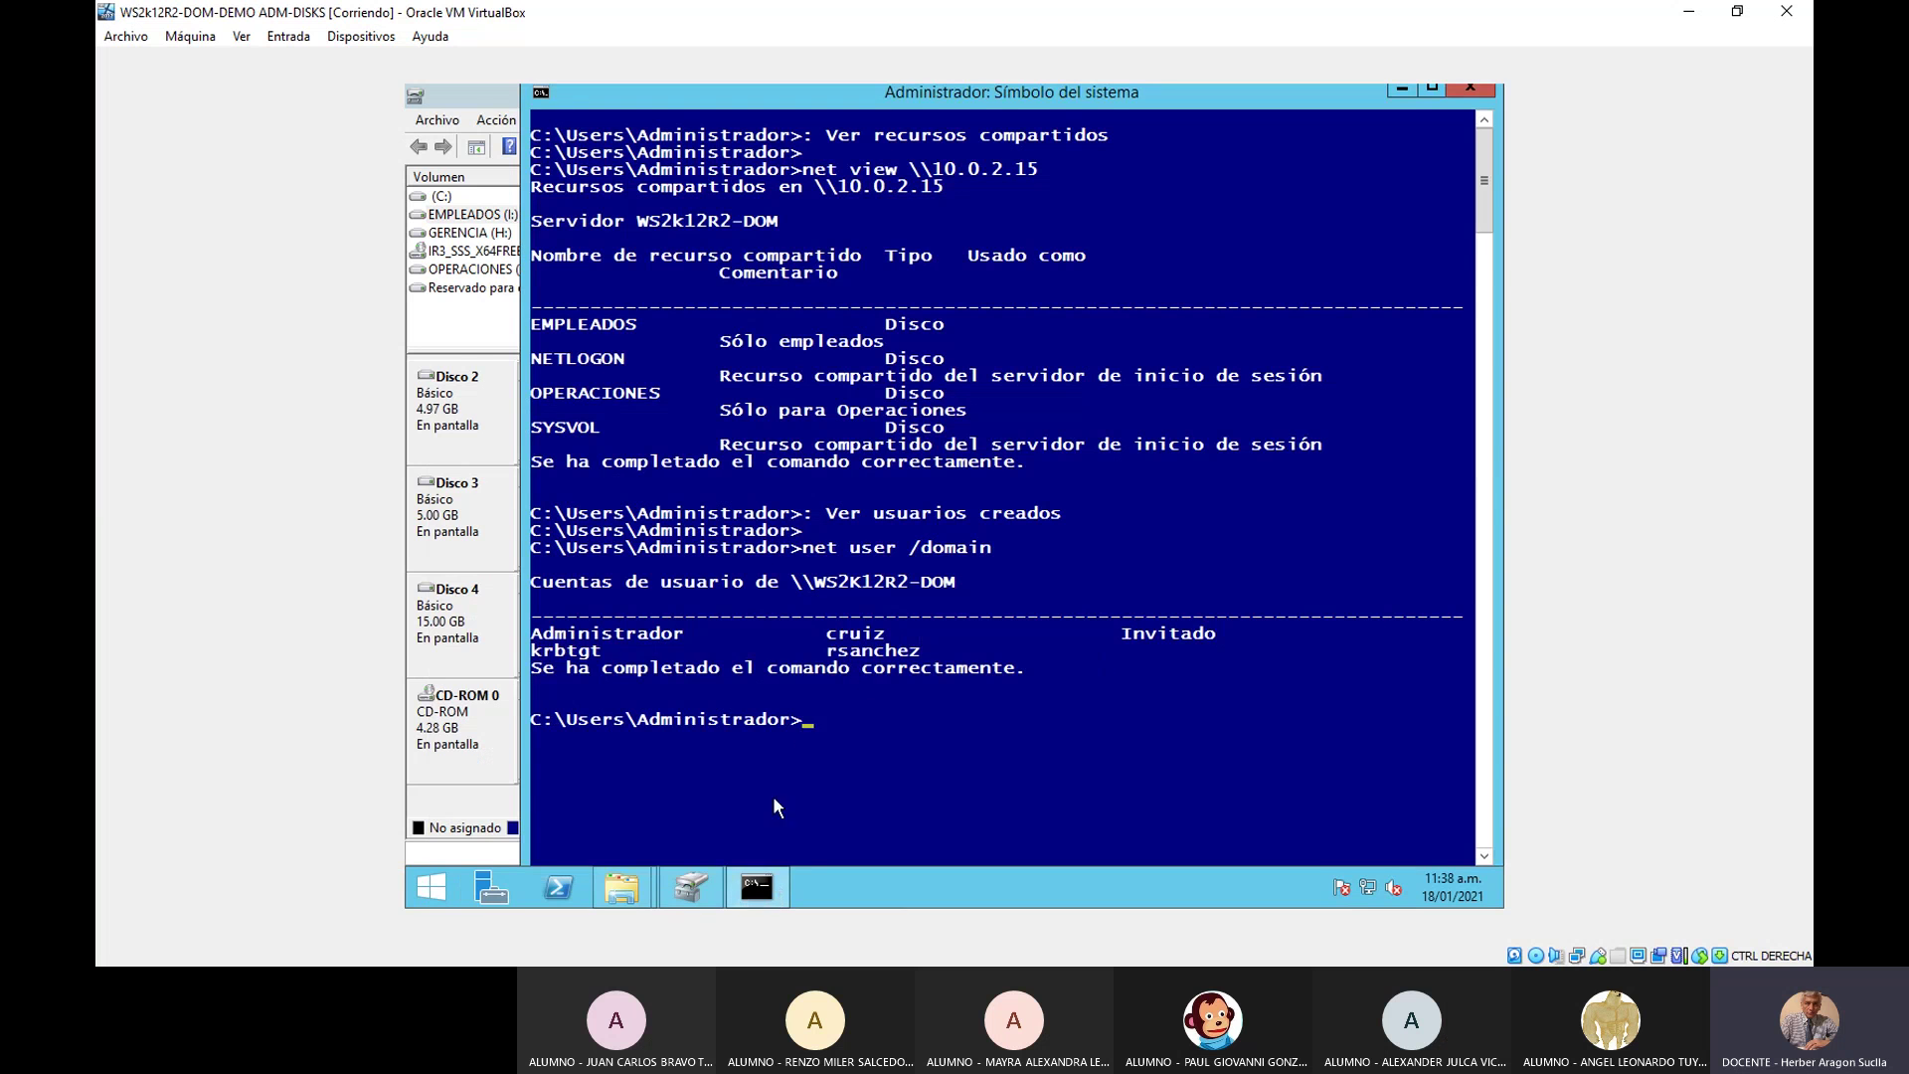
{"action": "mouse_move", "coordinate": [681, 896]}
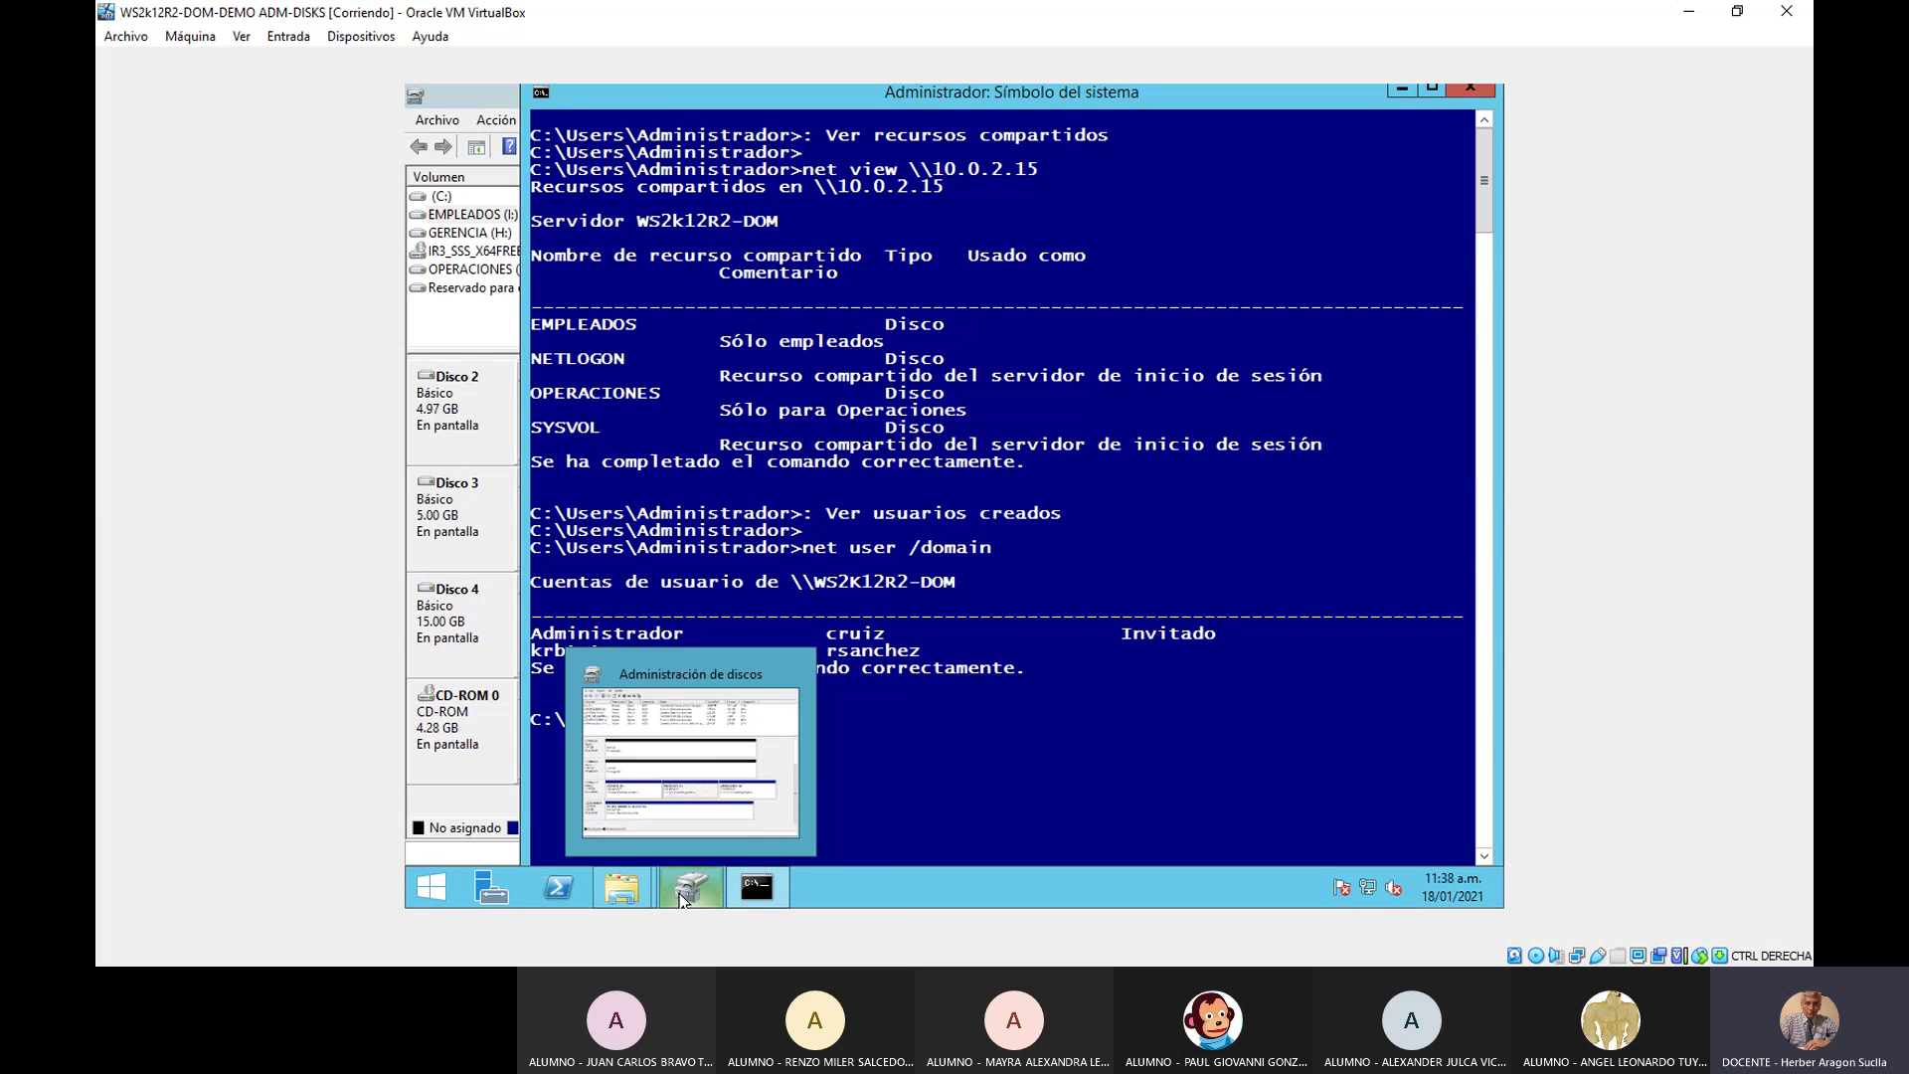
{"action": "mouse_move", "coordinate": [615, 895]}
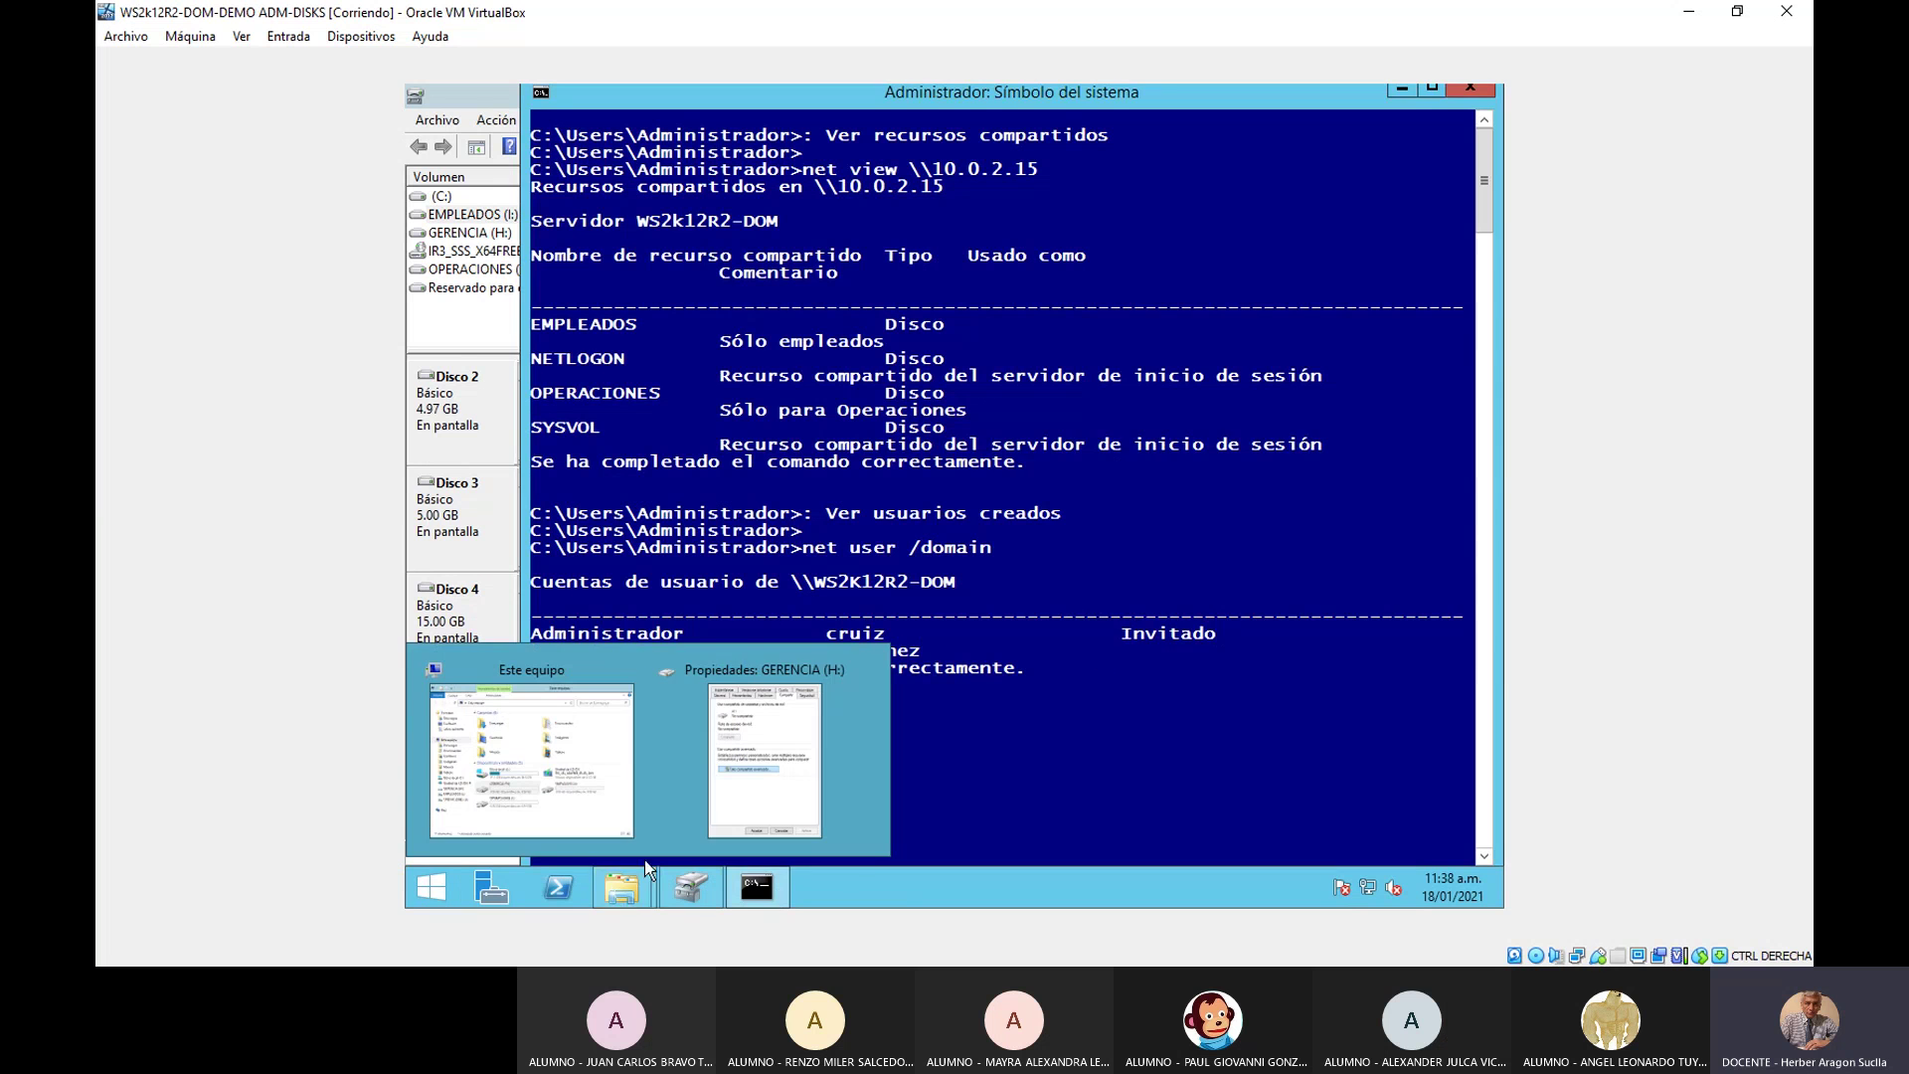
{"action": "left_click", "coordinate": [761, 772]}
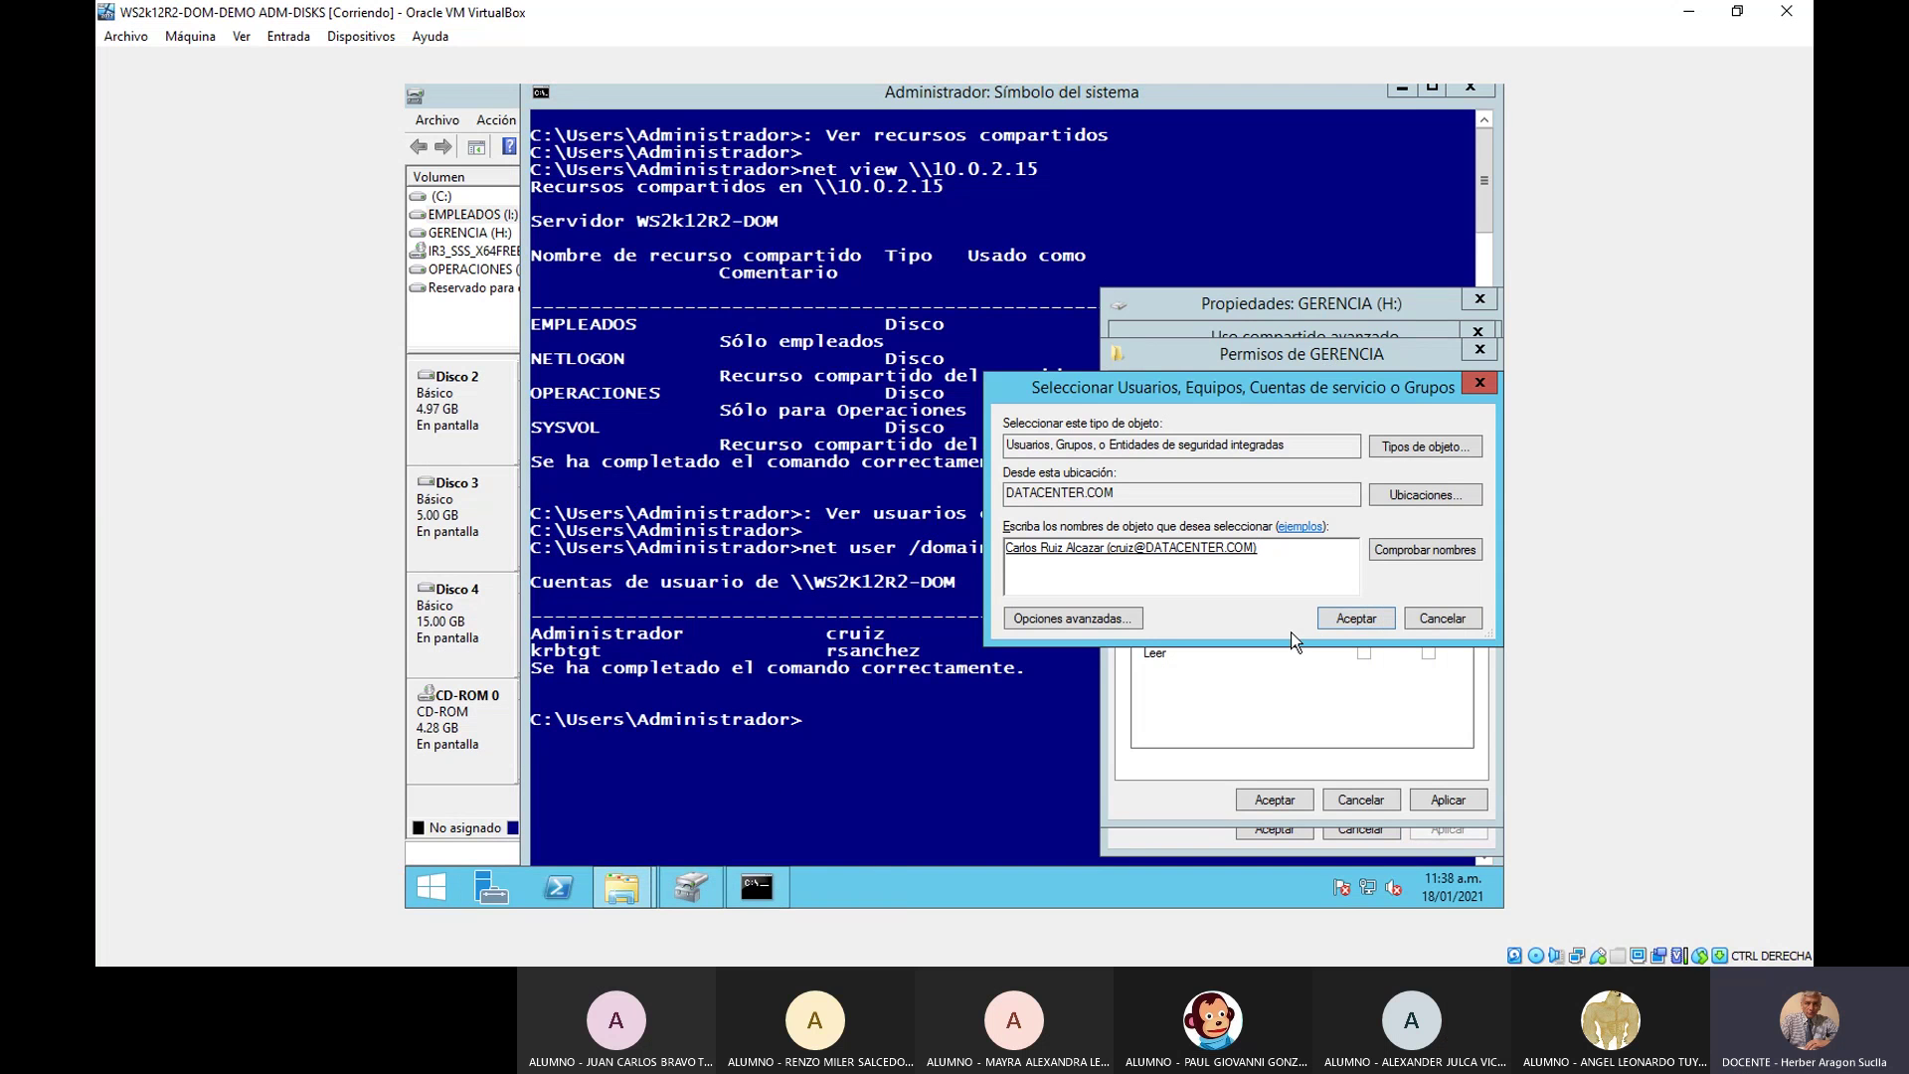
- Add the domain user matching "rs" as the second account and accept both for the GERENCIA share, including the disabled one
{"action": "type", "text": "; rs"}
{"action": "left_click", "coordinate": [1449, 557]}
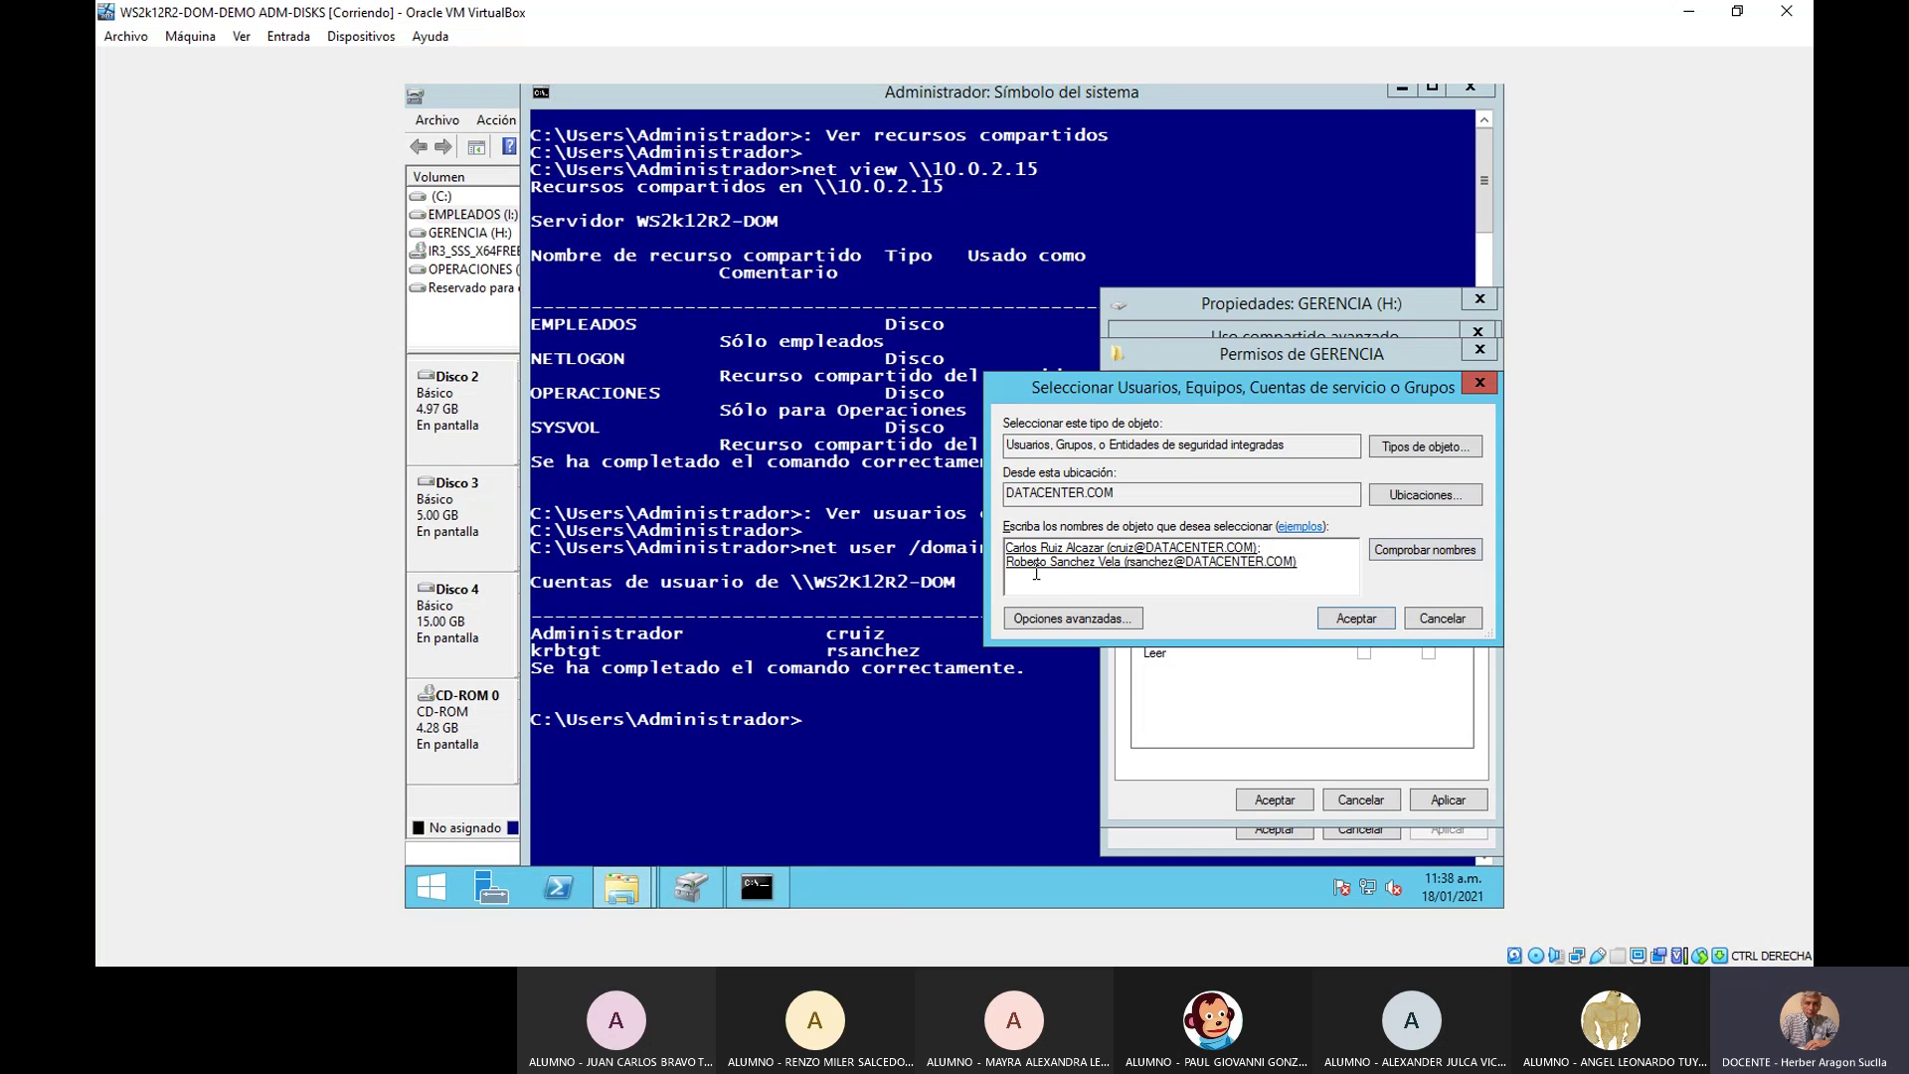
{"action": "left_click", "coordinate": [1355, 619]}
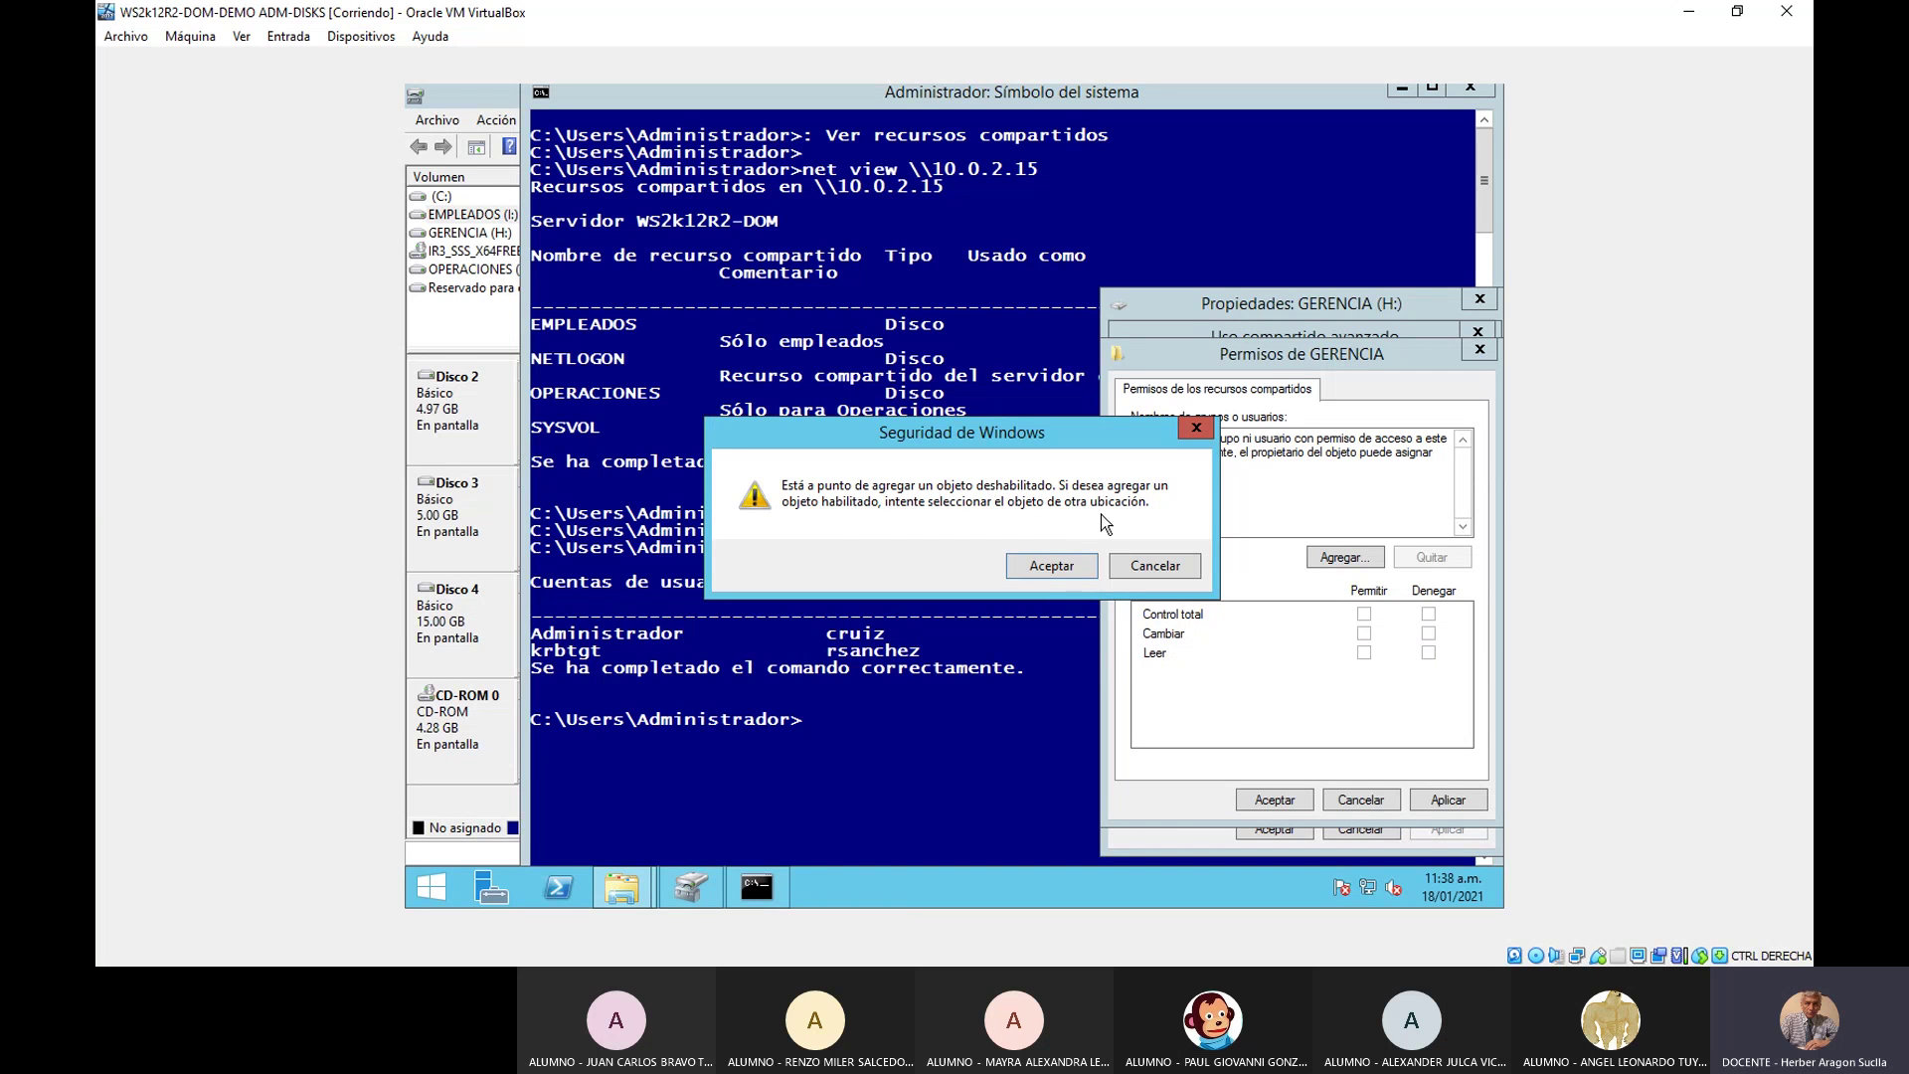
{"action": "left_click", "coordinate": [1060, 566]}
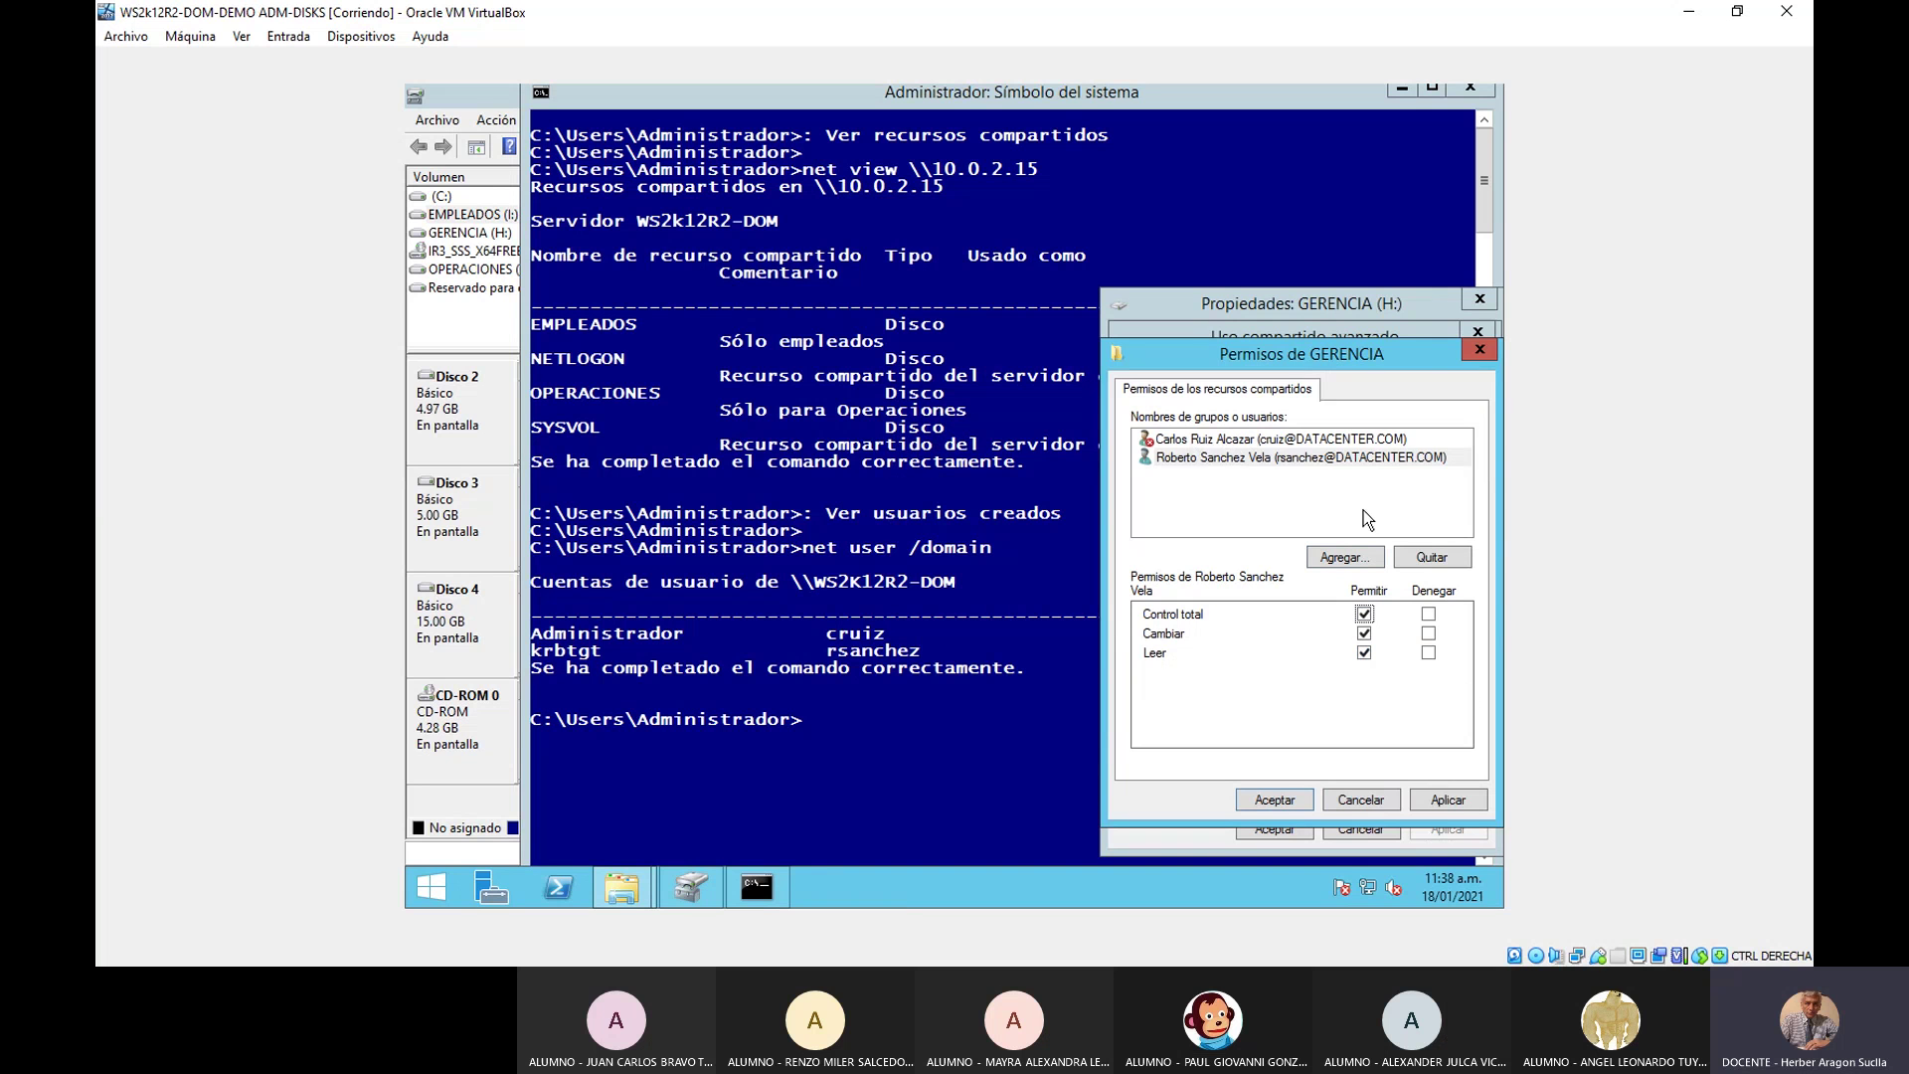
- Apply the share permissions with Control total allowed for the second domain user, save the advanced sharing settings and close the GERENCIA (H:) properties
{"action": "left_click", "coordinate": [1458, 804]}
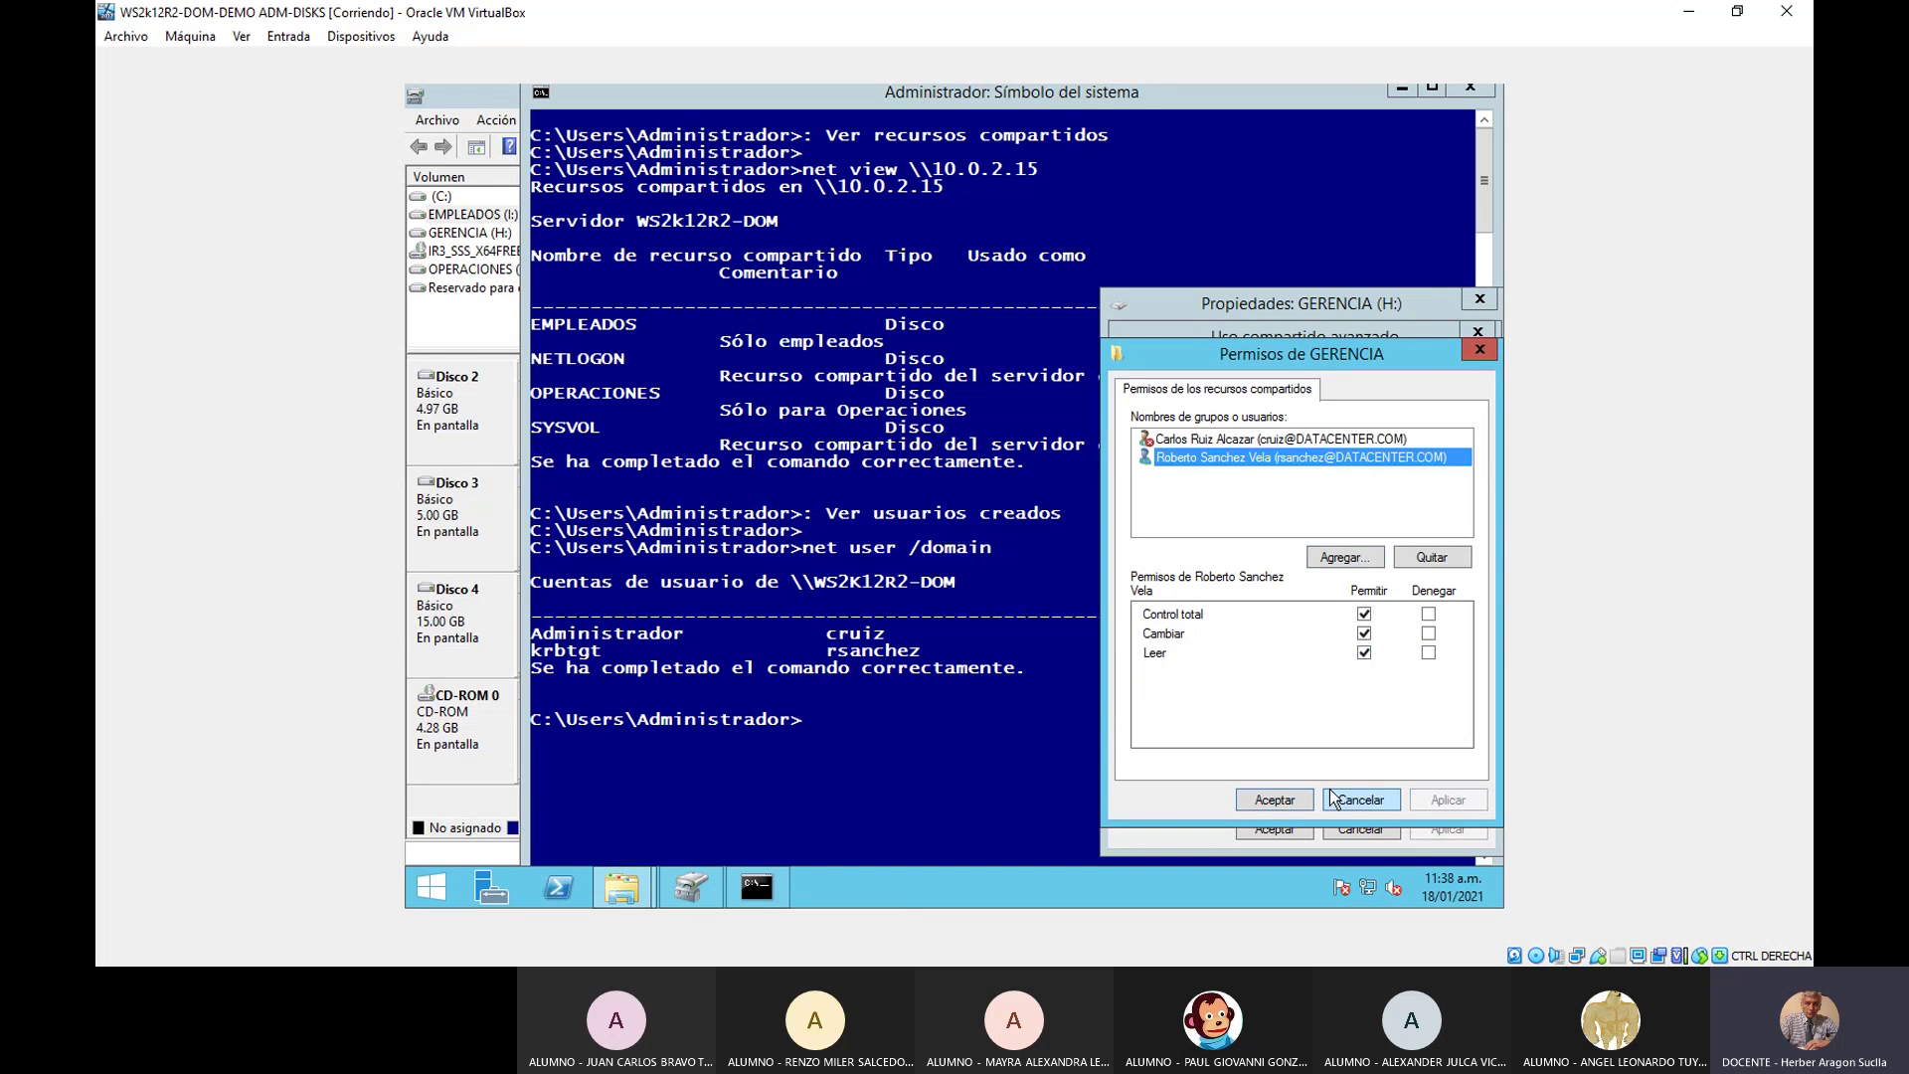
{"action": "left_click", "coordinate": [1275, 801]}
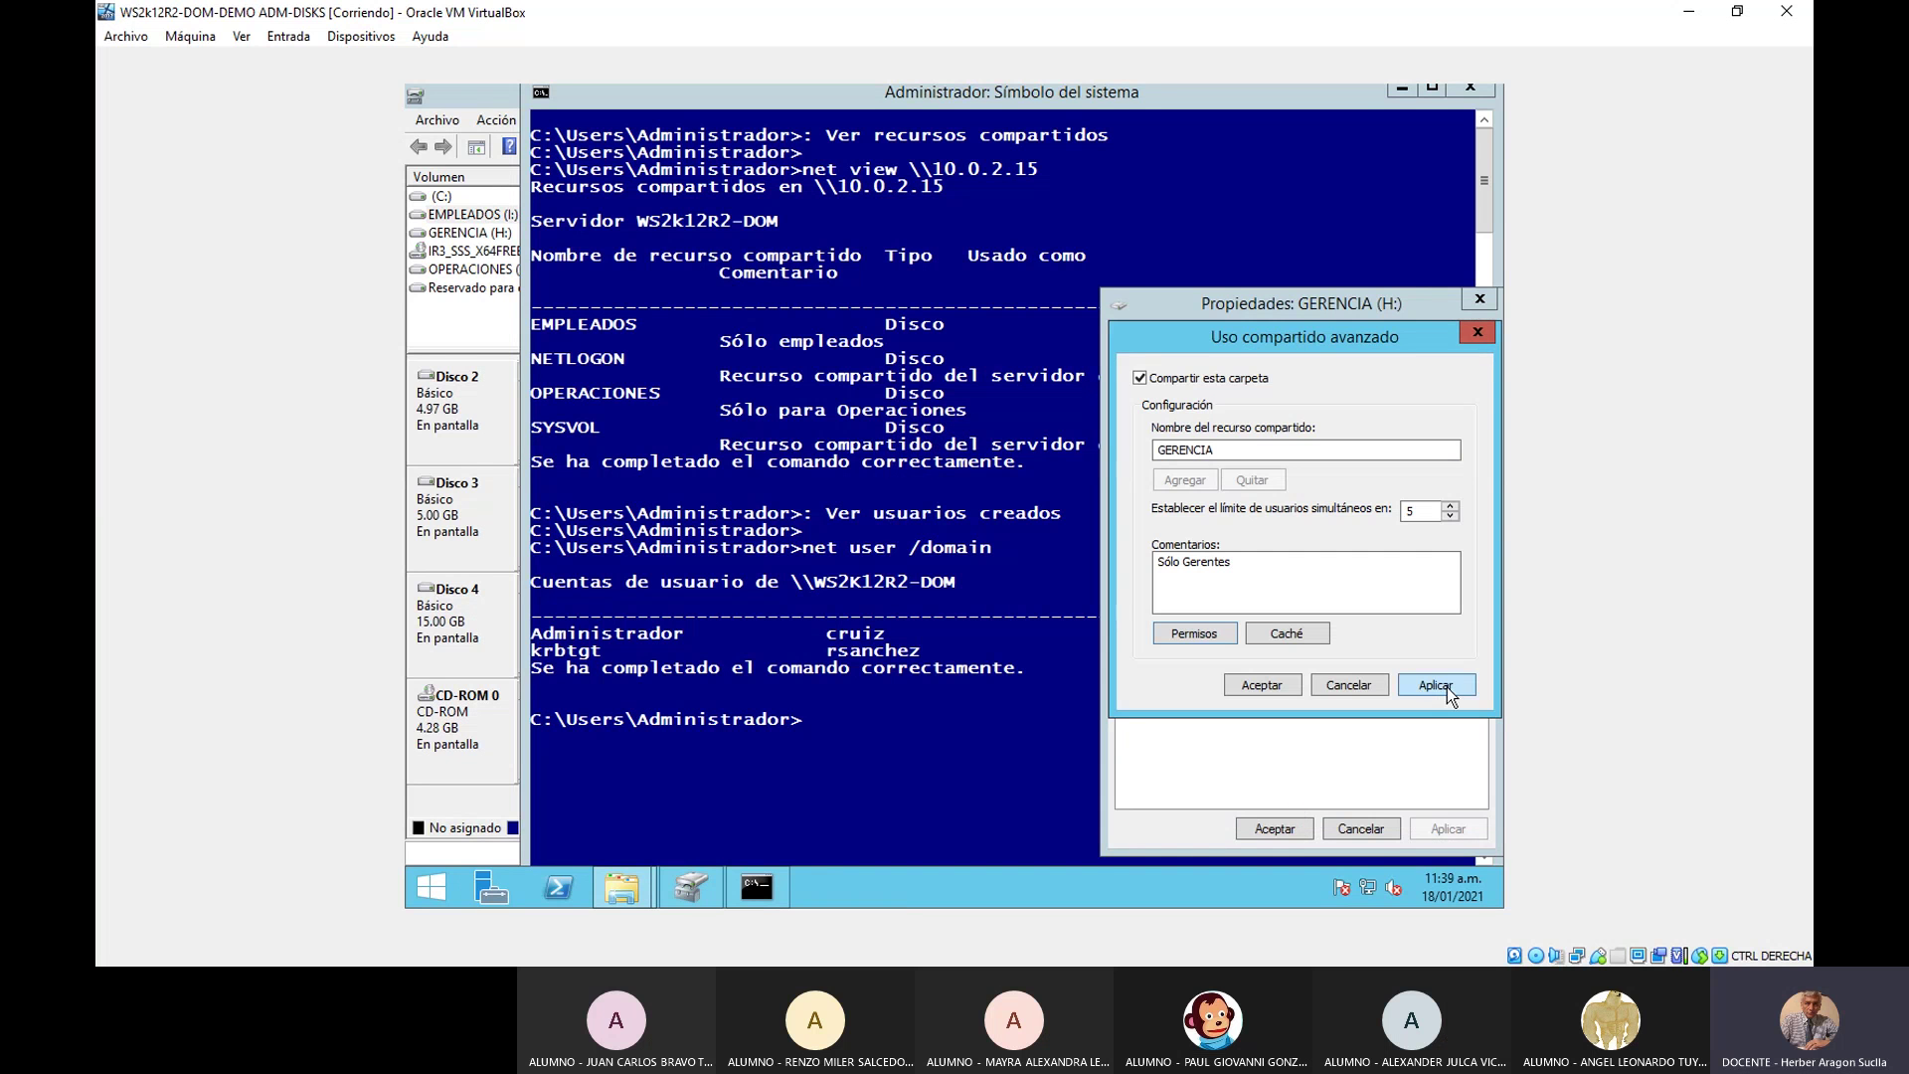
{"action": "left_click", "coordinate": [1447, 689]}
{"action": "left_click", "coordinate": [1263, 686]}
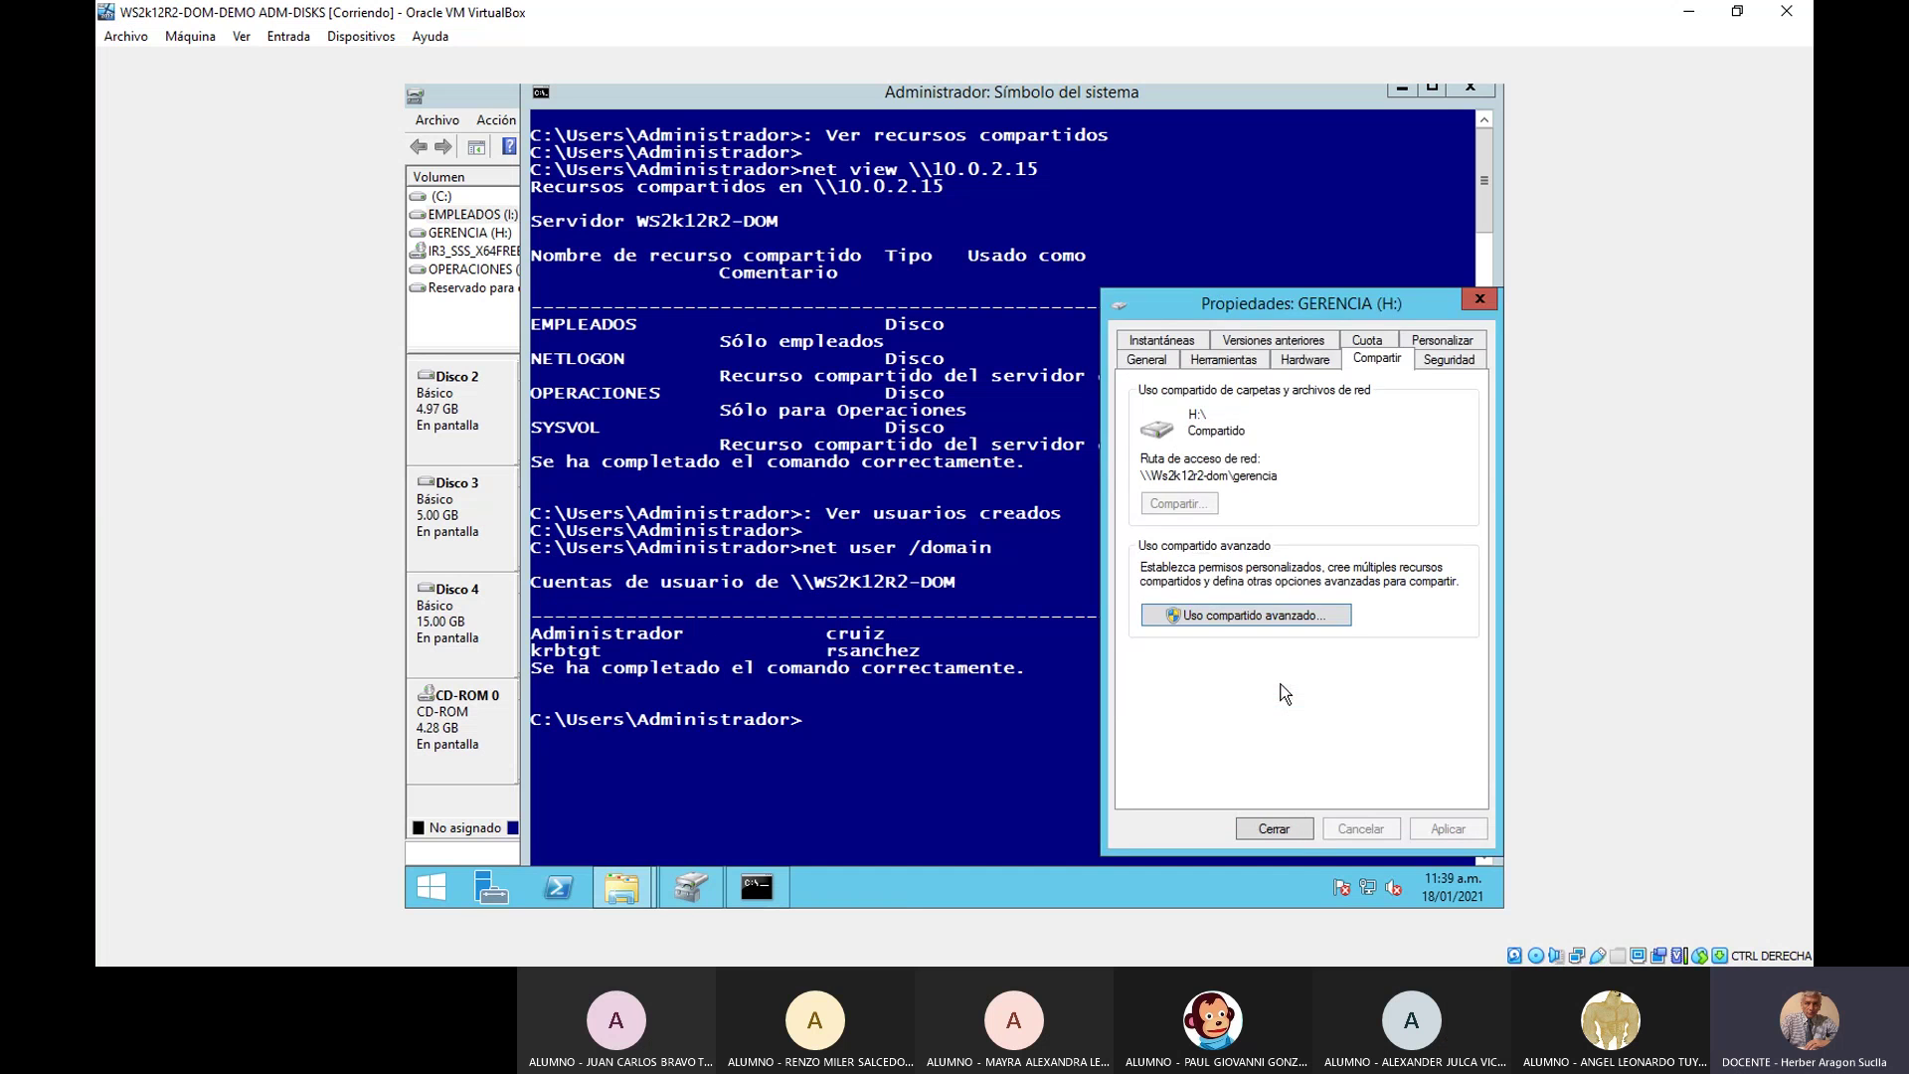
{"action": "left_click", "coordinate": [1277, 830]}
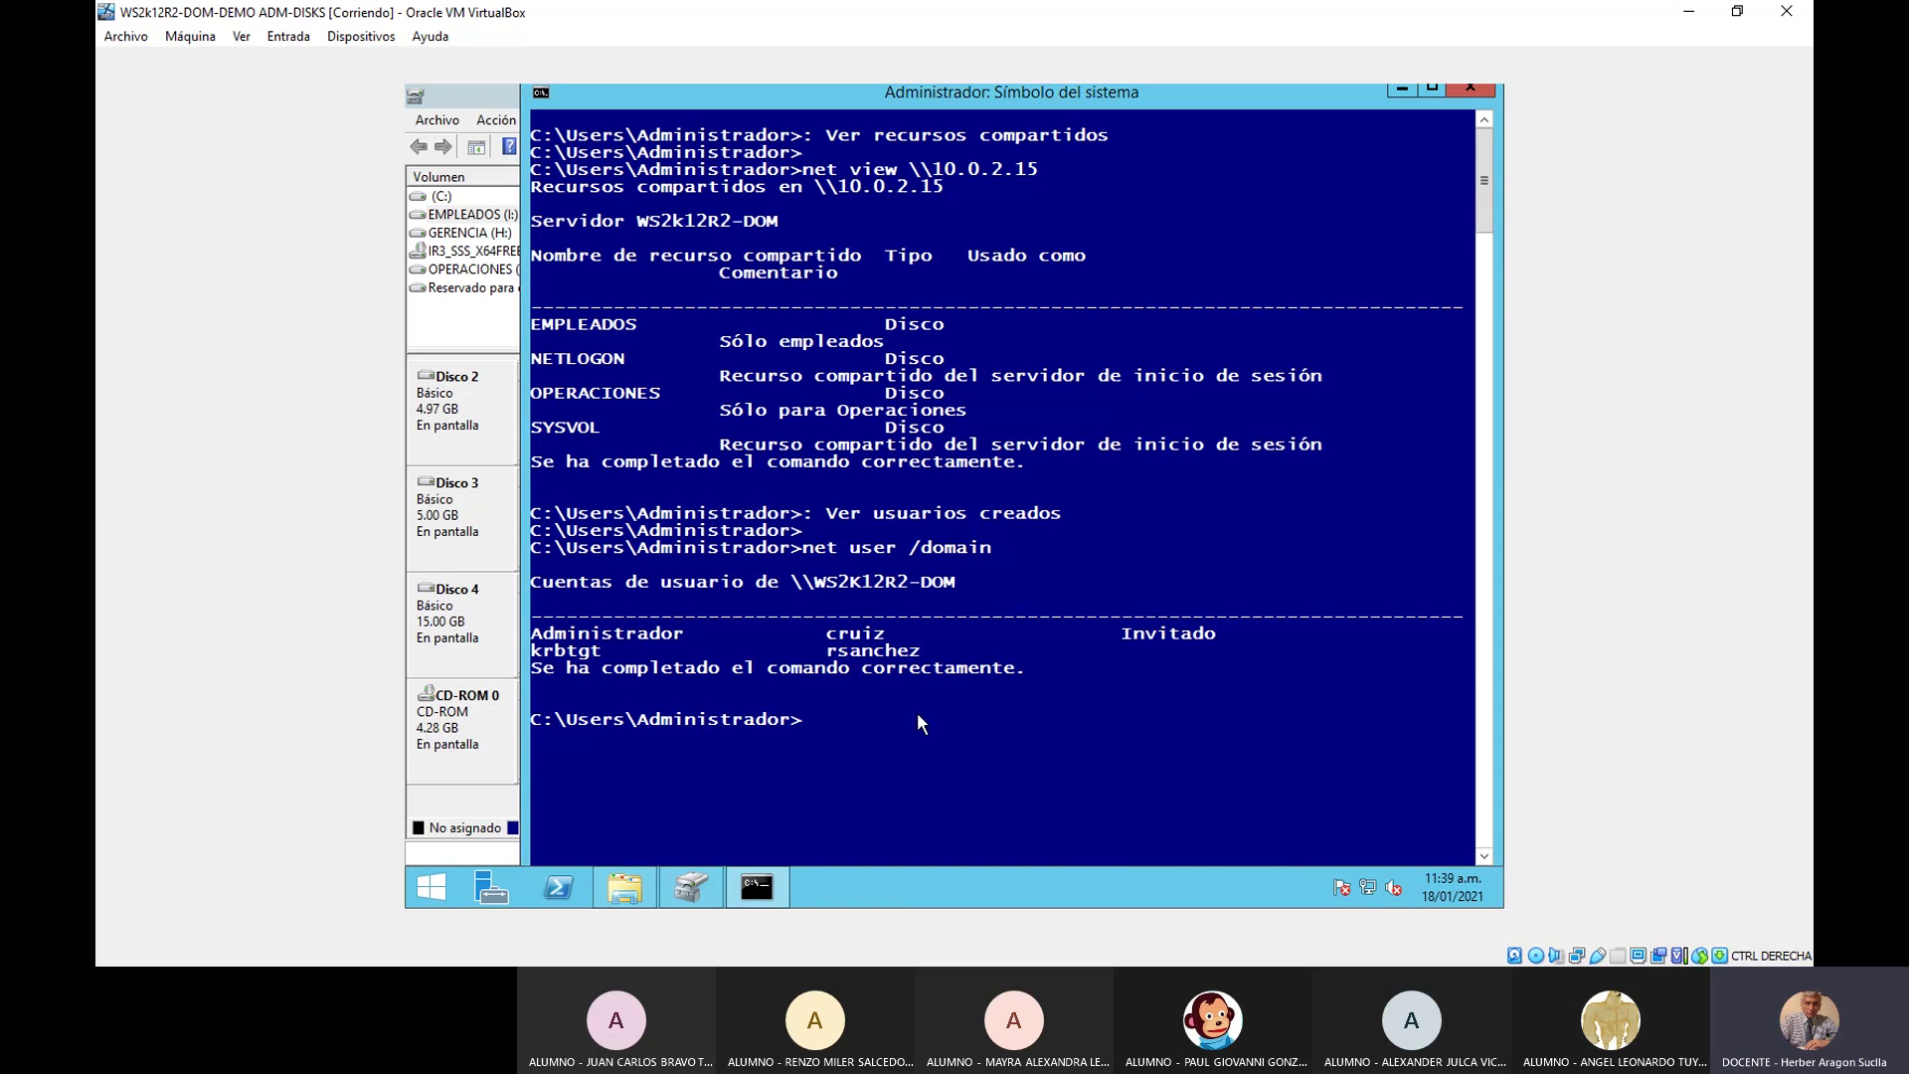
- Review the EMPLEADOS, GERENCIA and OPERACIONES shares under Recursos compartidos in Administración de equipos, then close the console
{"action": "left_click", "coordinate": [434, 888]}
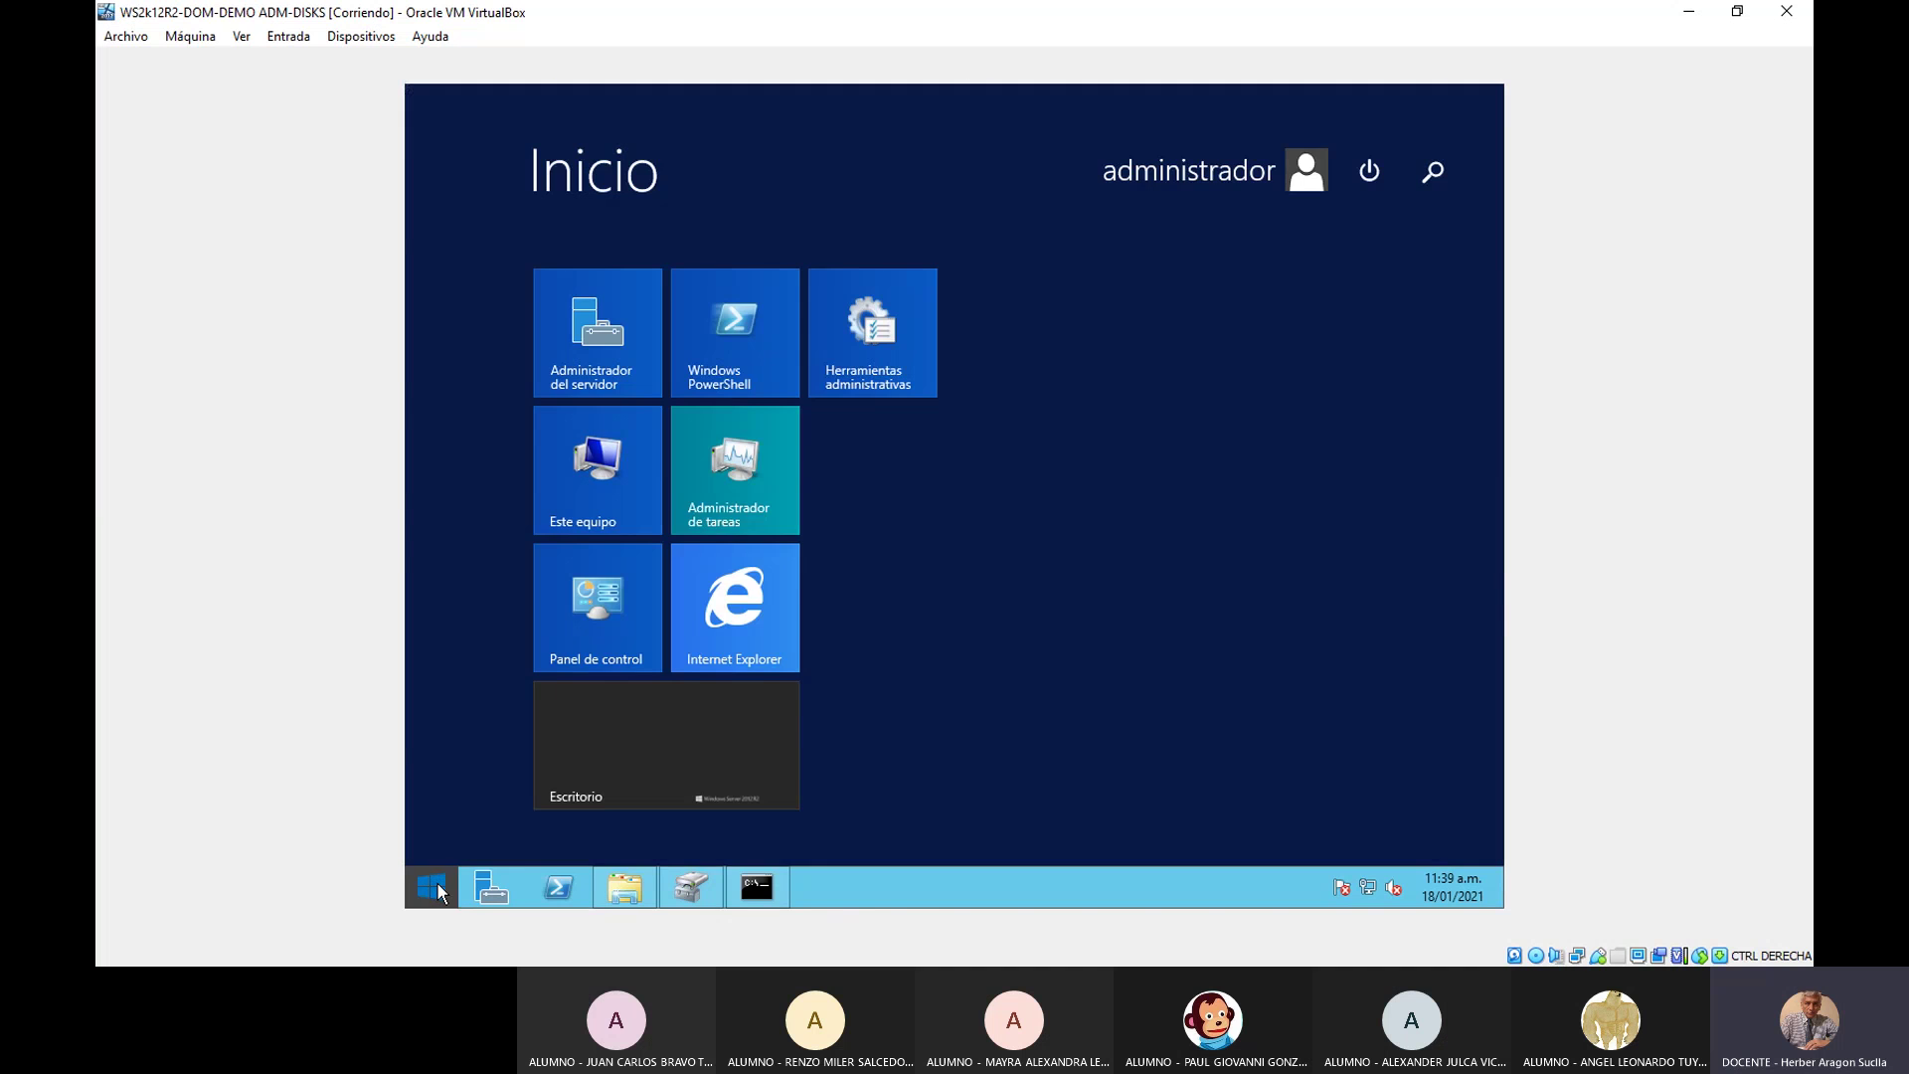
{"action": "right_click", "coordinate": [438, 883]}
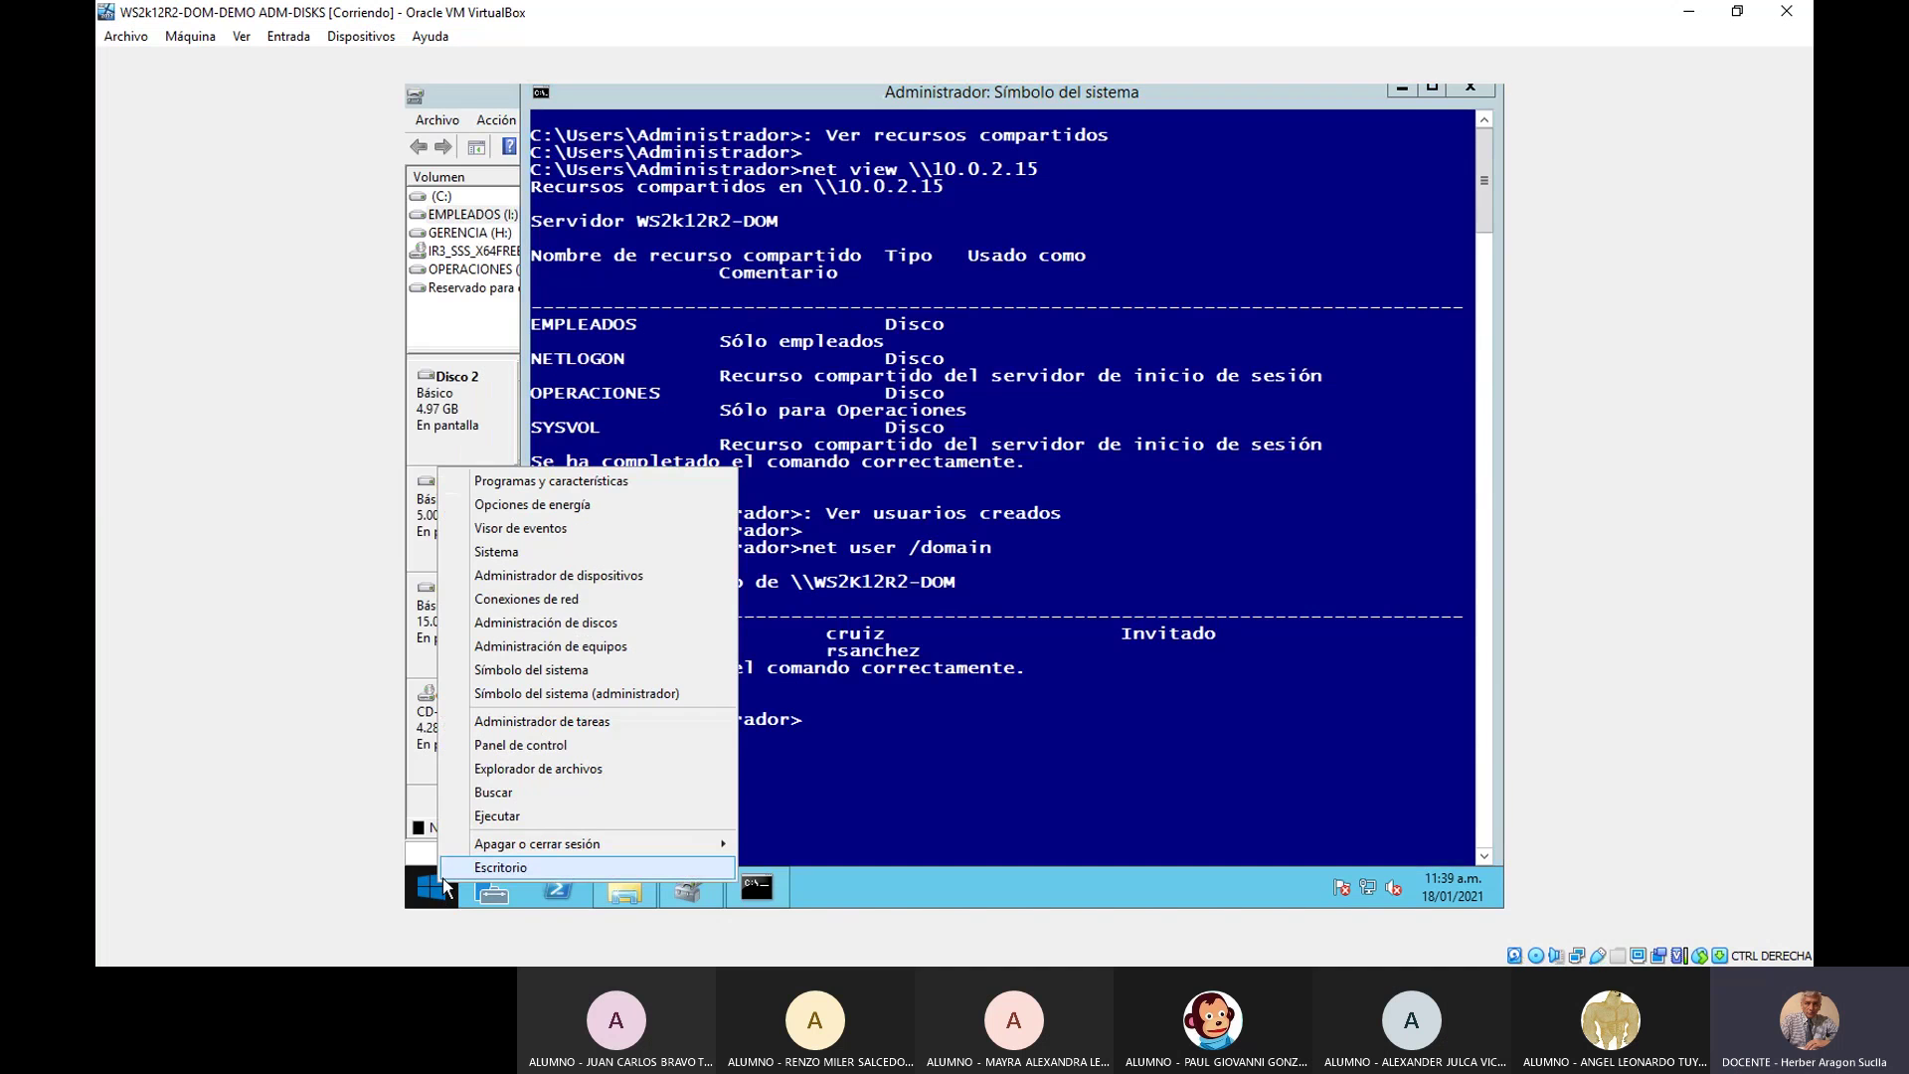
{"action": "left_click", "coordinate": [605, 650]}
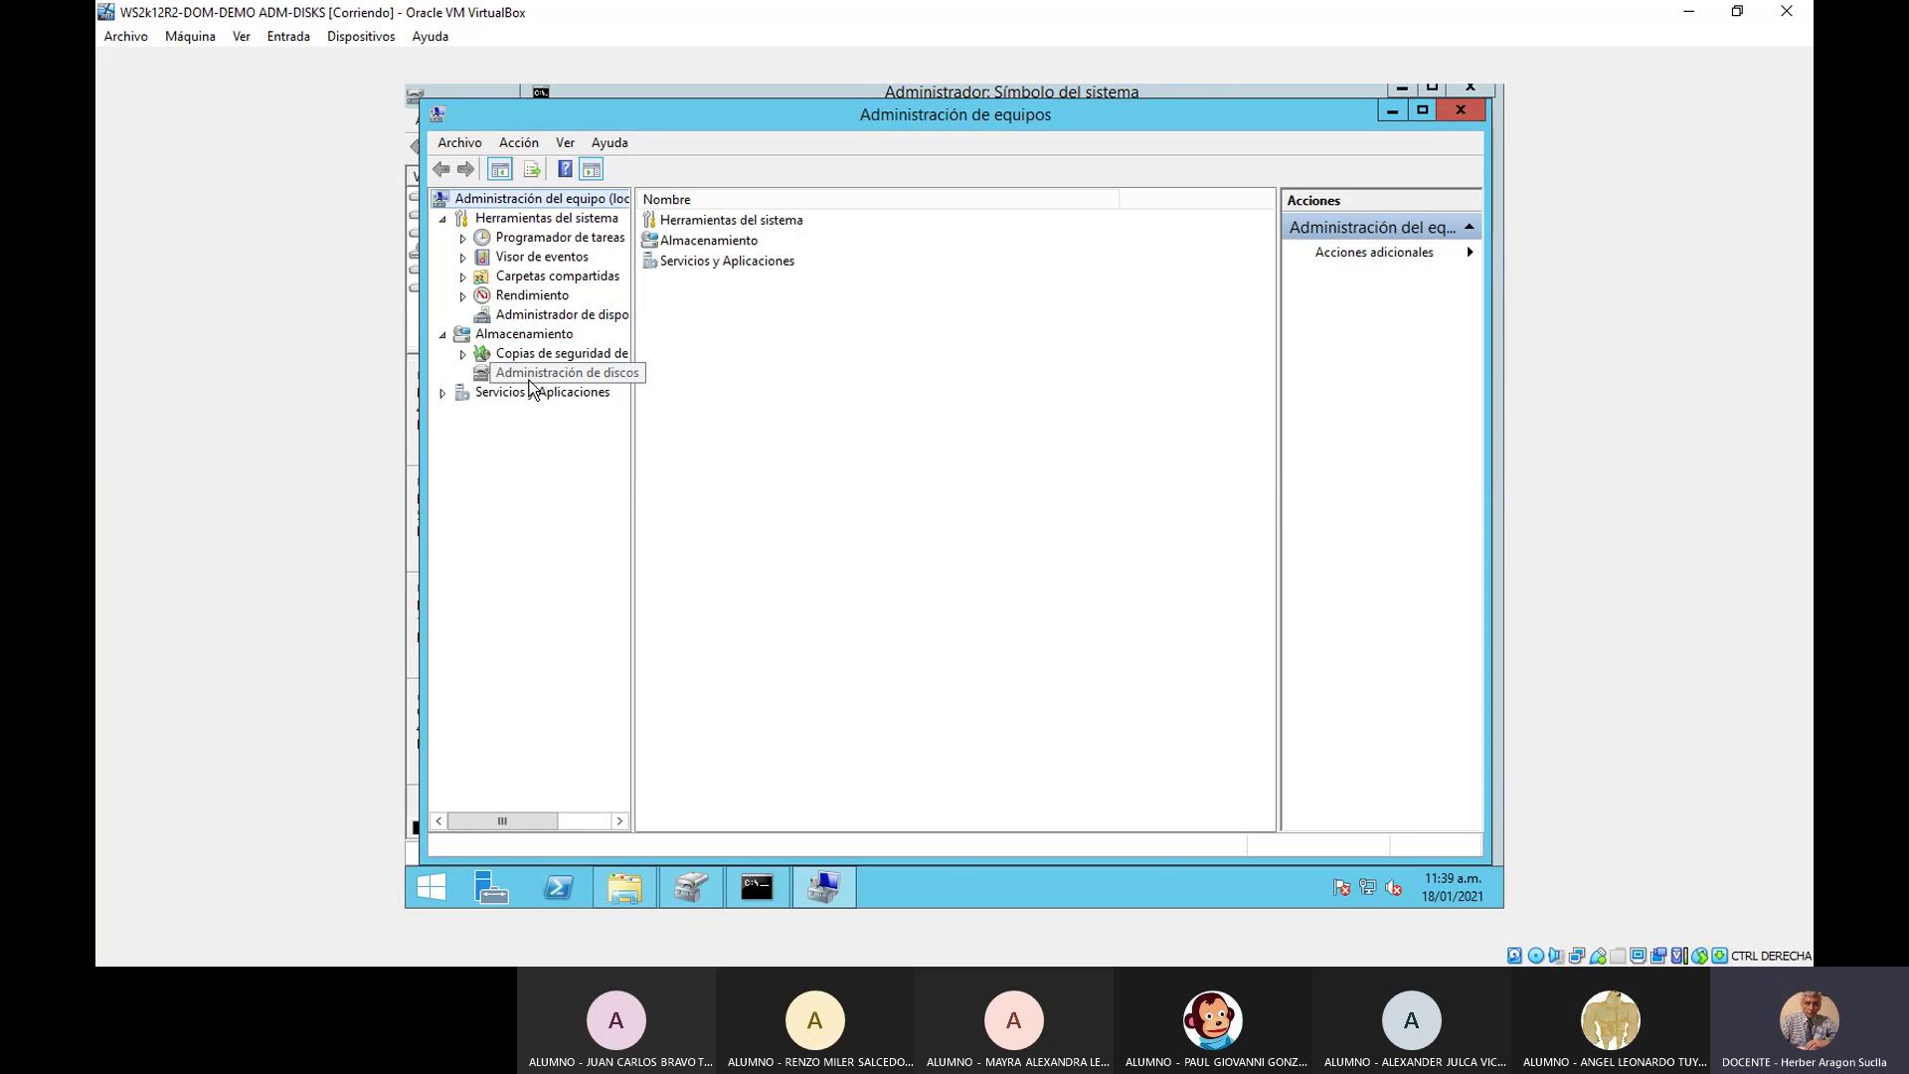
{"action": "left_click", "coordinate": [557, 278]}
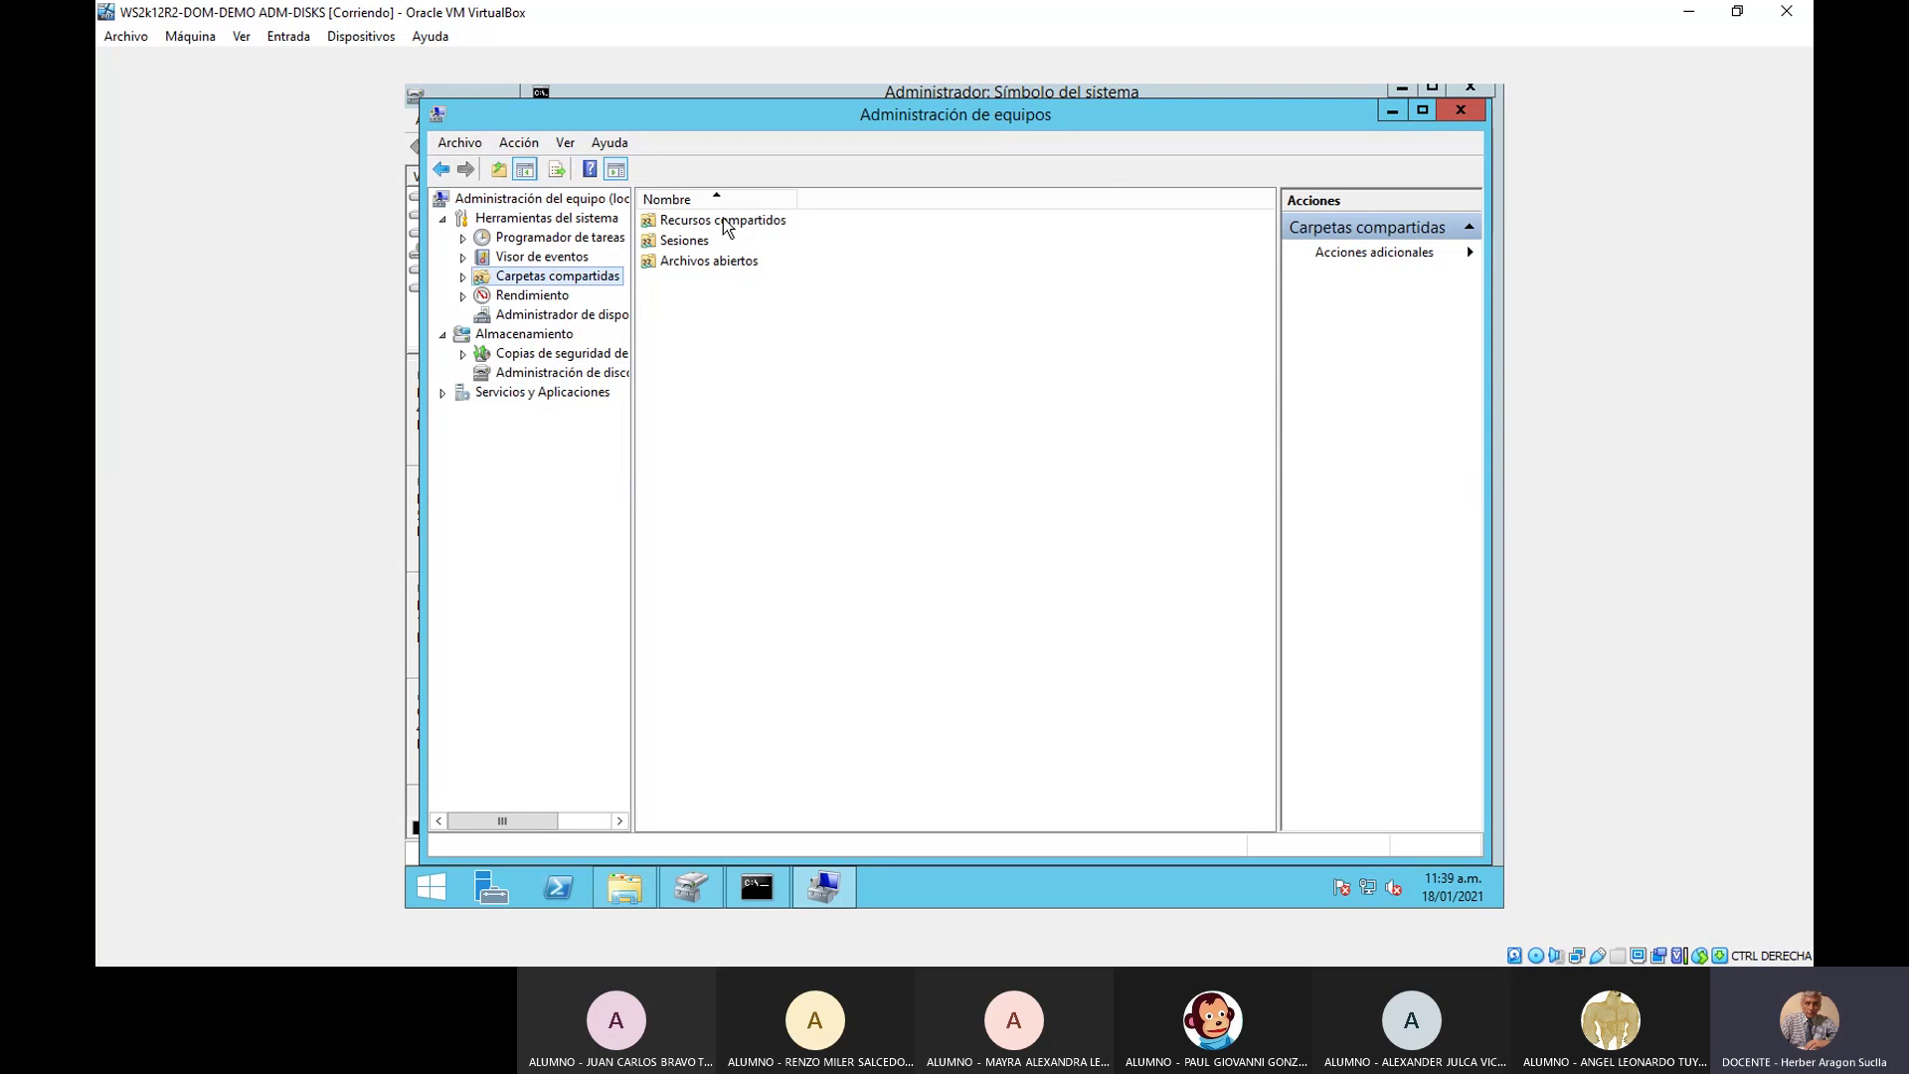
{"action": "left_click", "coordinate": [724, 219]}
{"action": "double_click", "coordinate": [723, 220]}
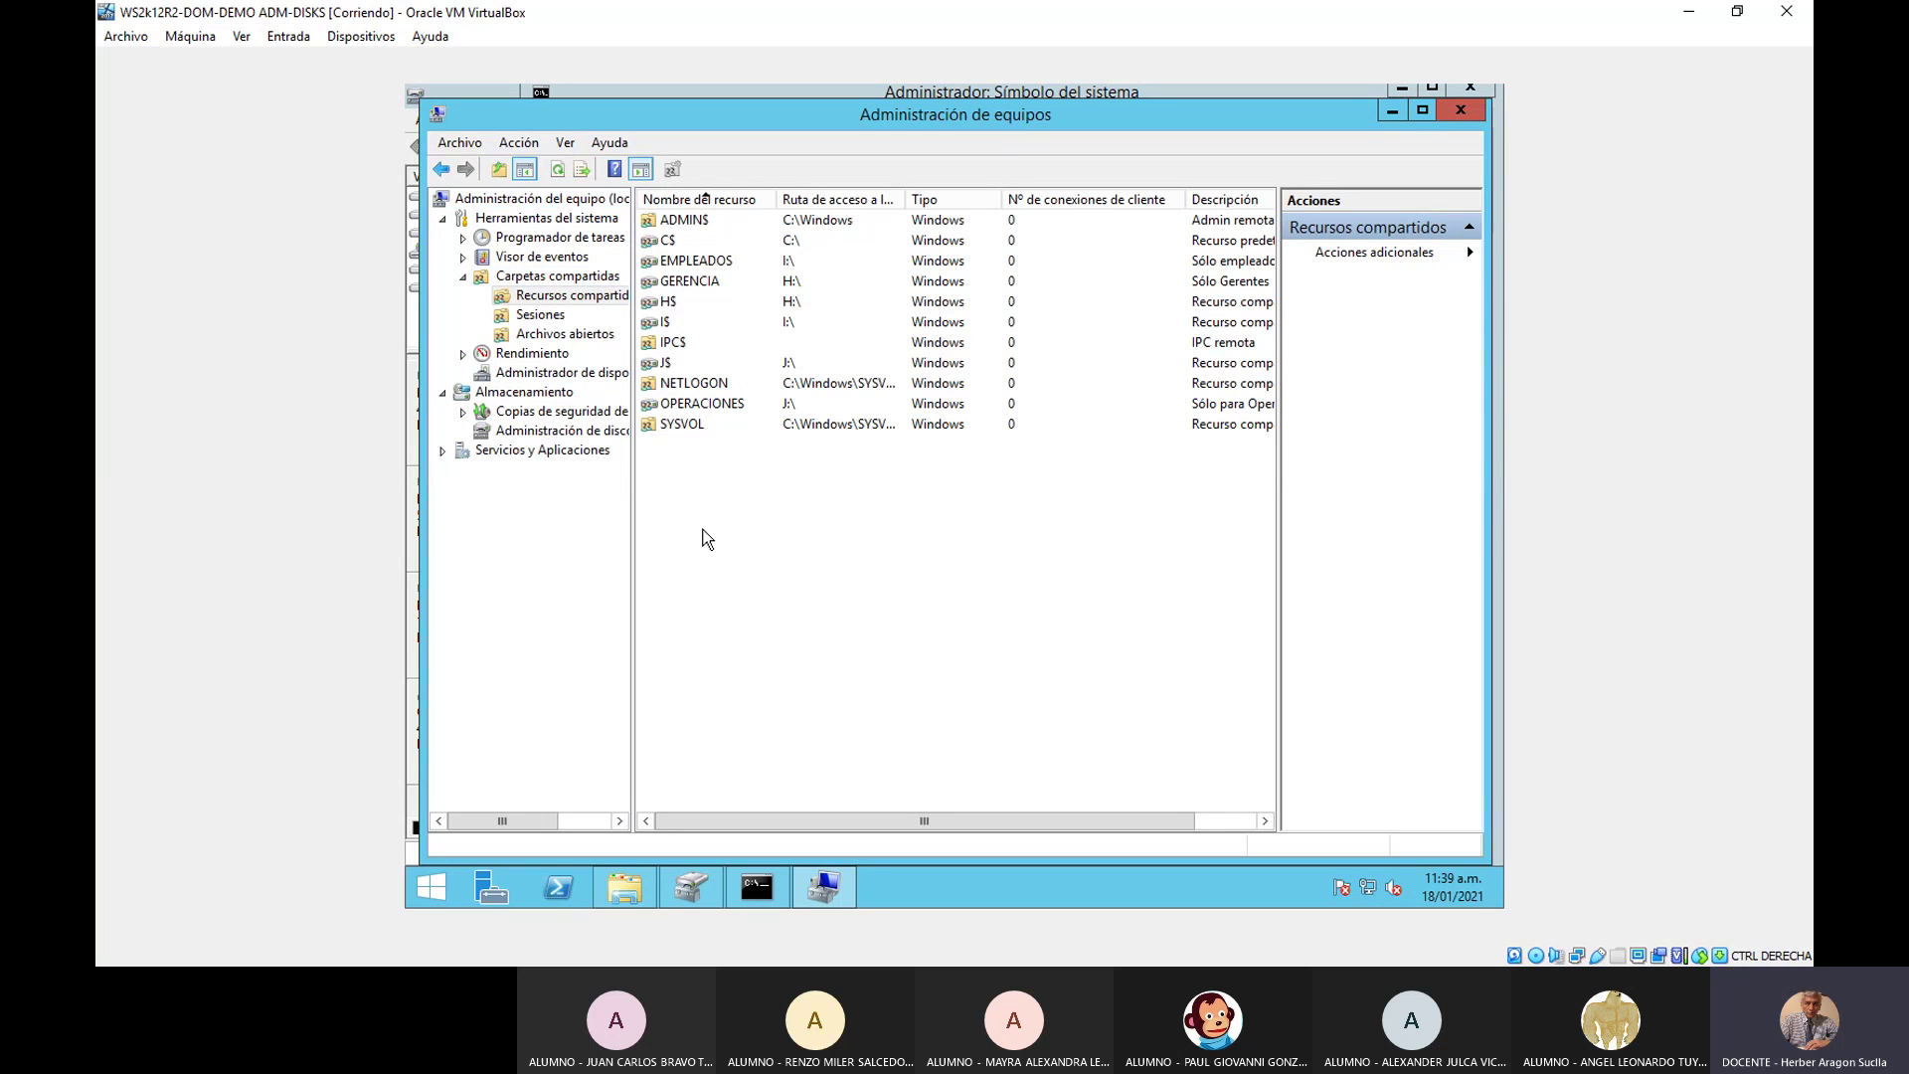
{"action": "left_click", "coordinate": [707, 264]}
{"action": "left_click", "coordinate": [706, 285]}
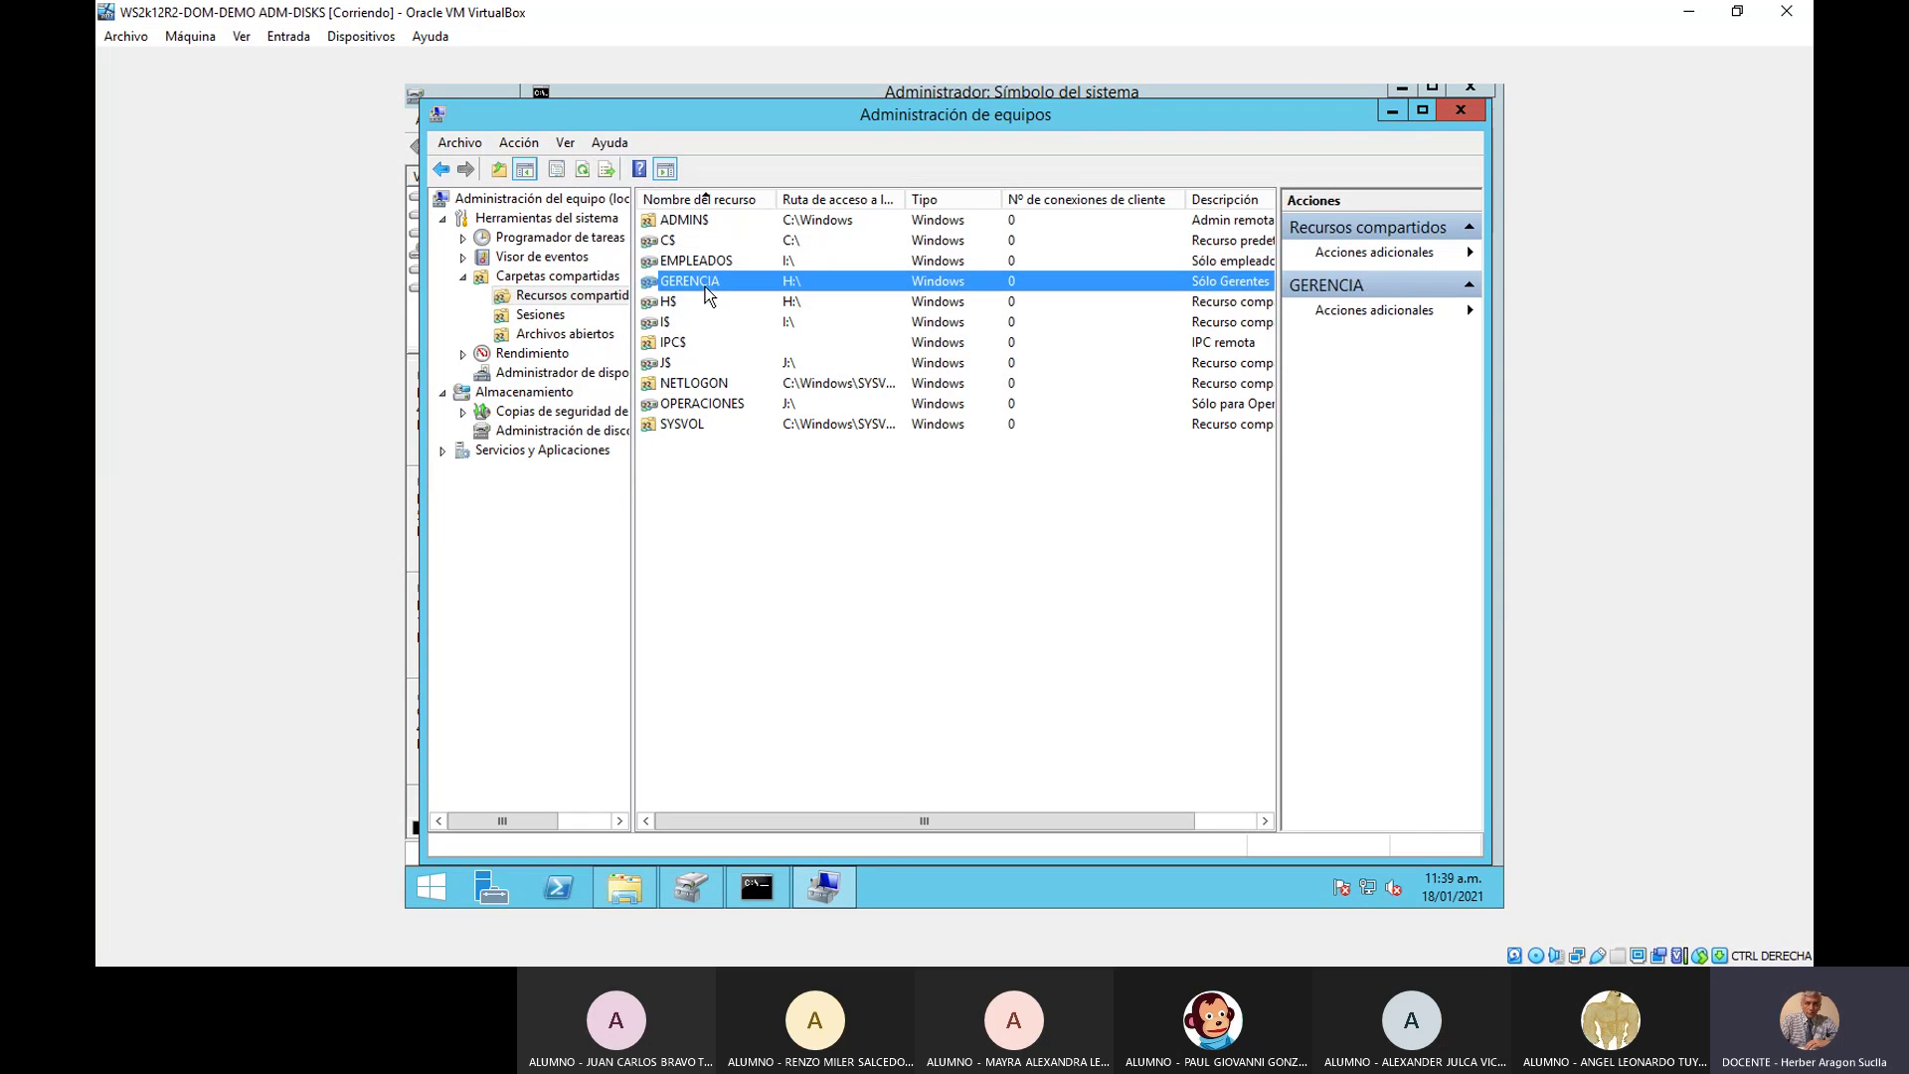
{"action": "left_click", "coordinate": [720, 405]}
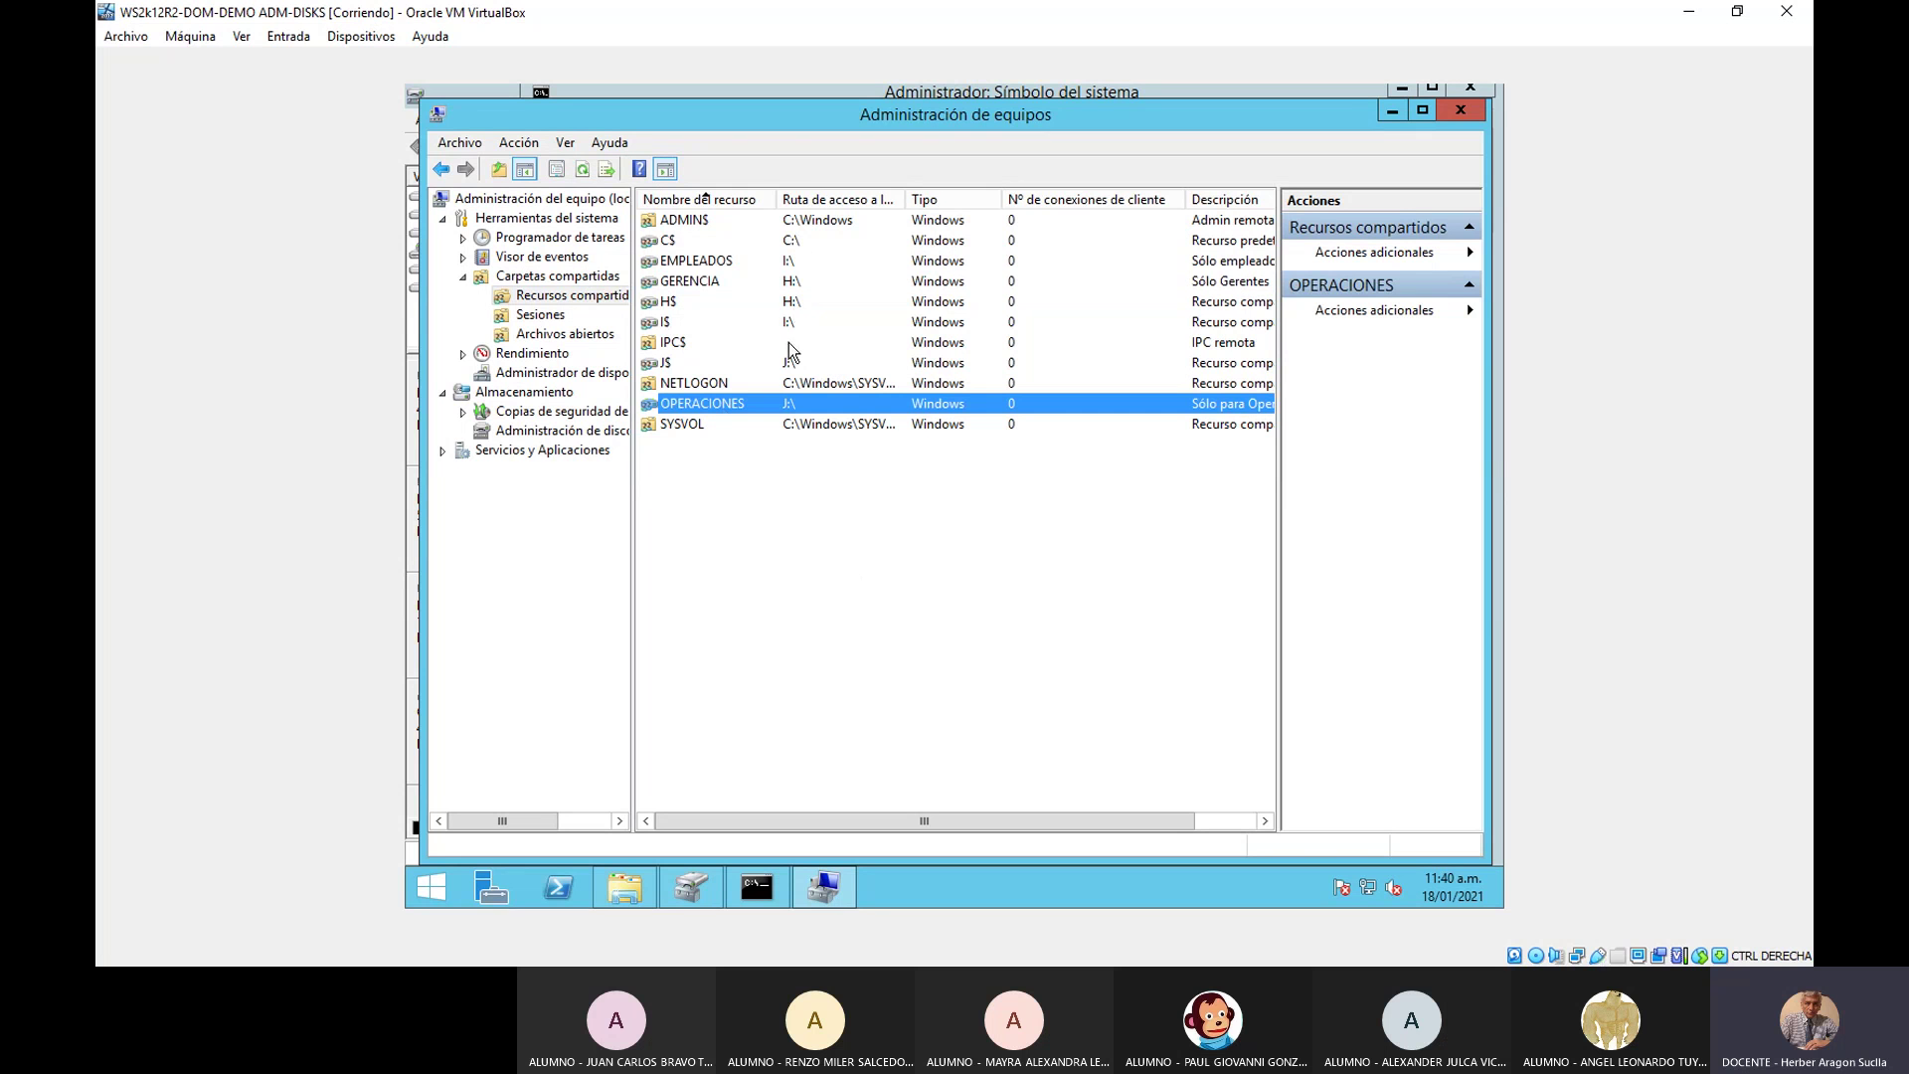
{"action": "left_click", "coordinate": [1462, 112]}
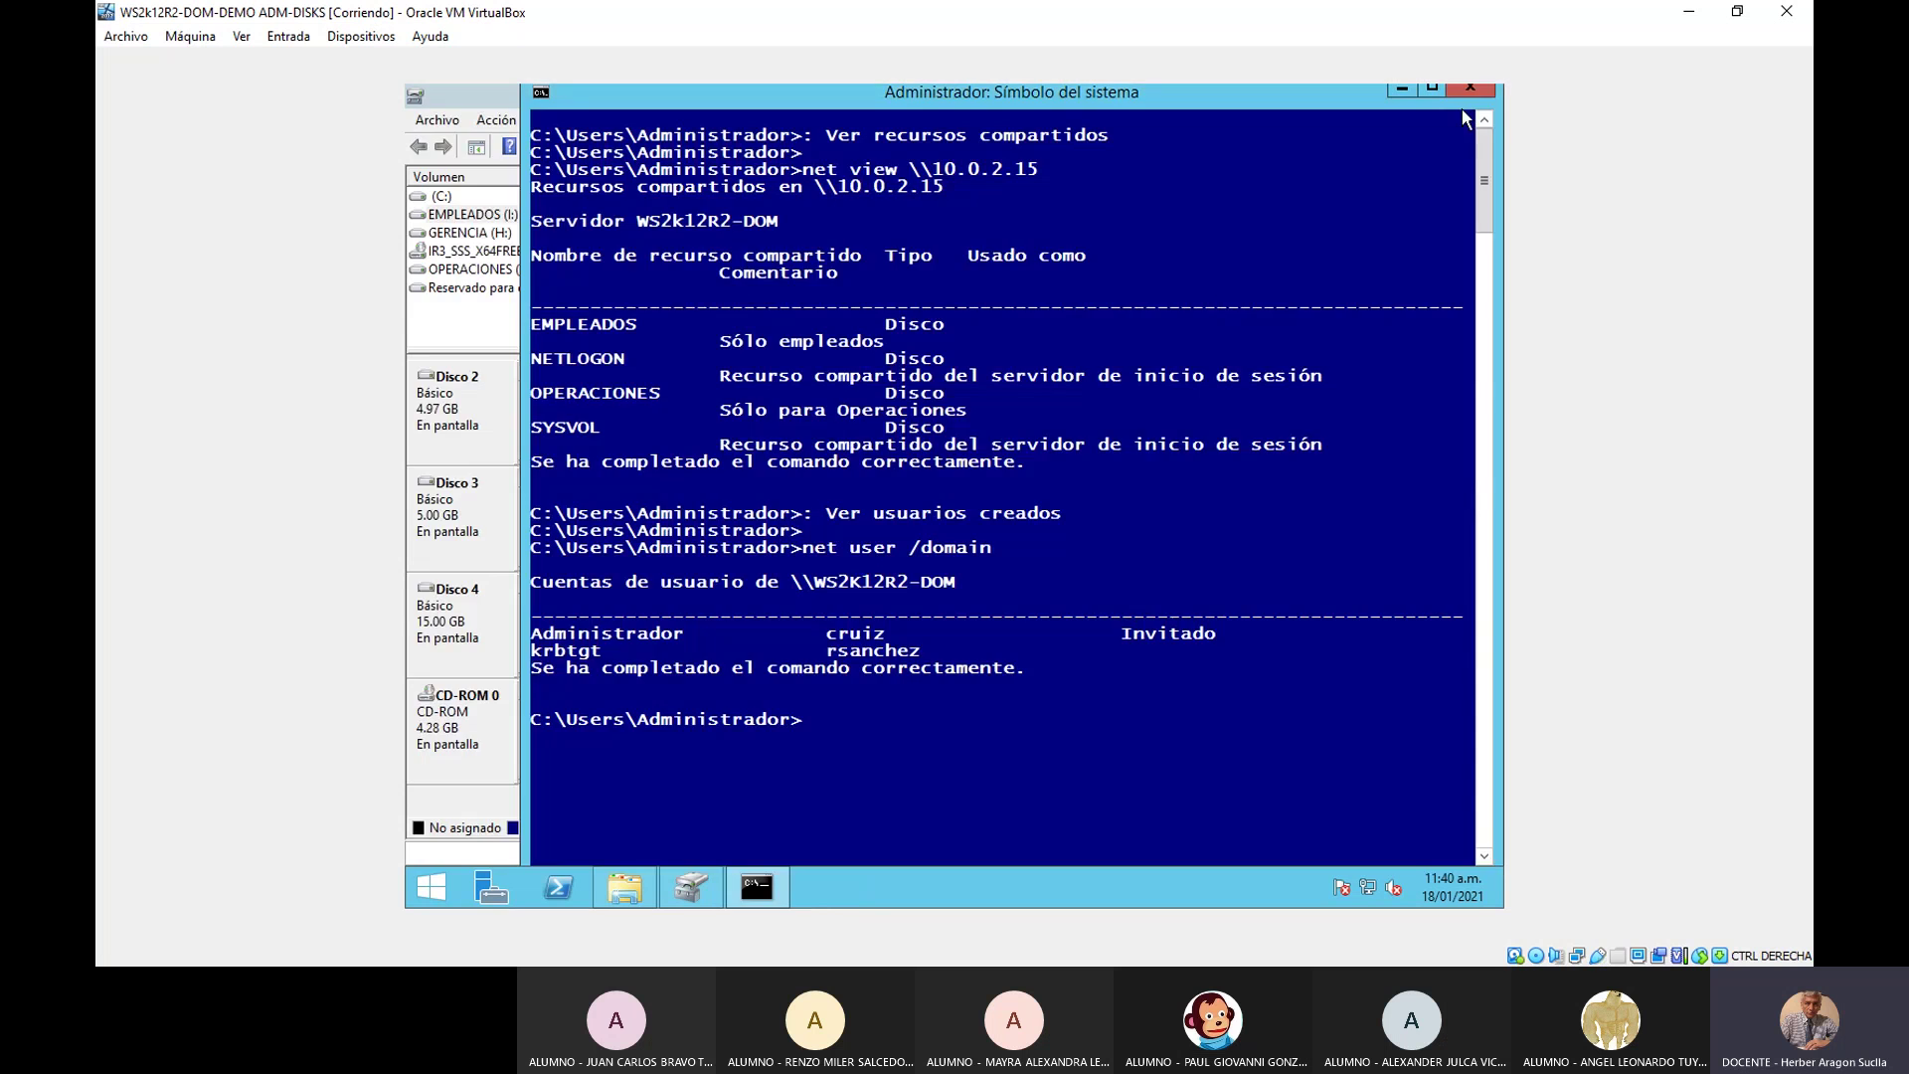
- Open a second administrator command prompt and list the console files in C:\Windows\system32 with "dir *.msc"
{"action": "right_click", "coordinate": [431, 887]}
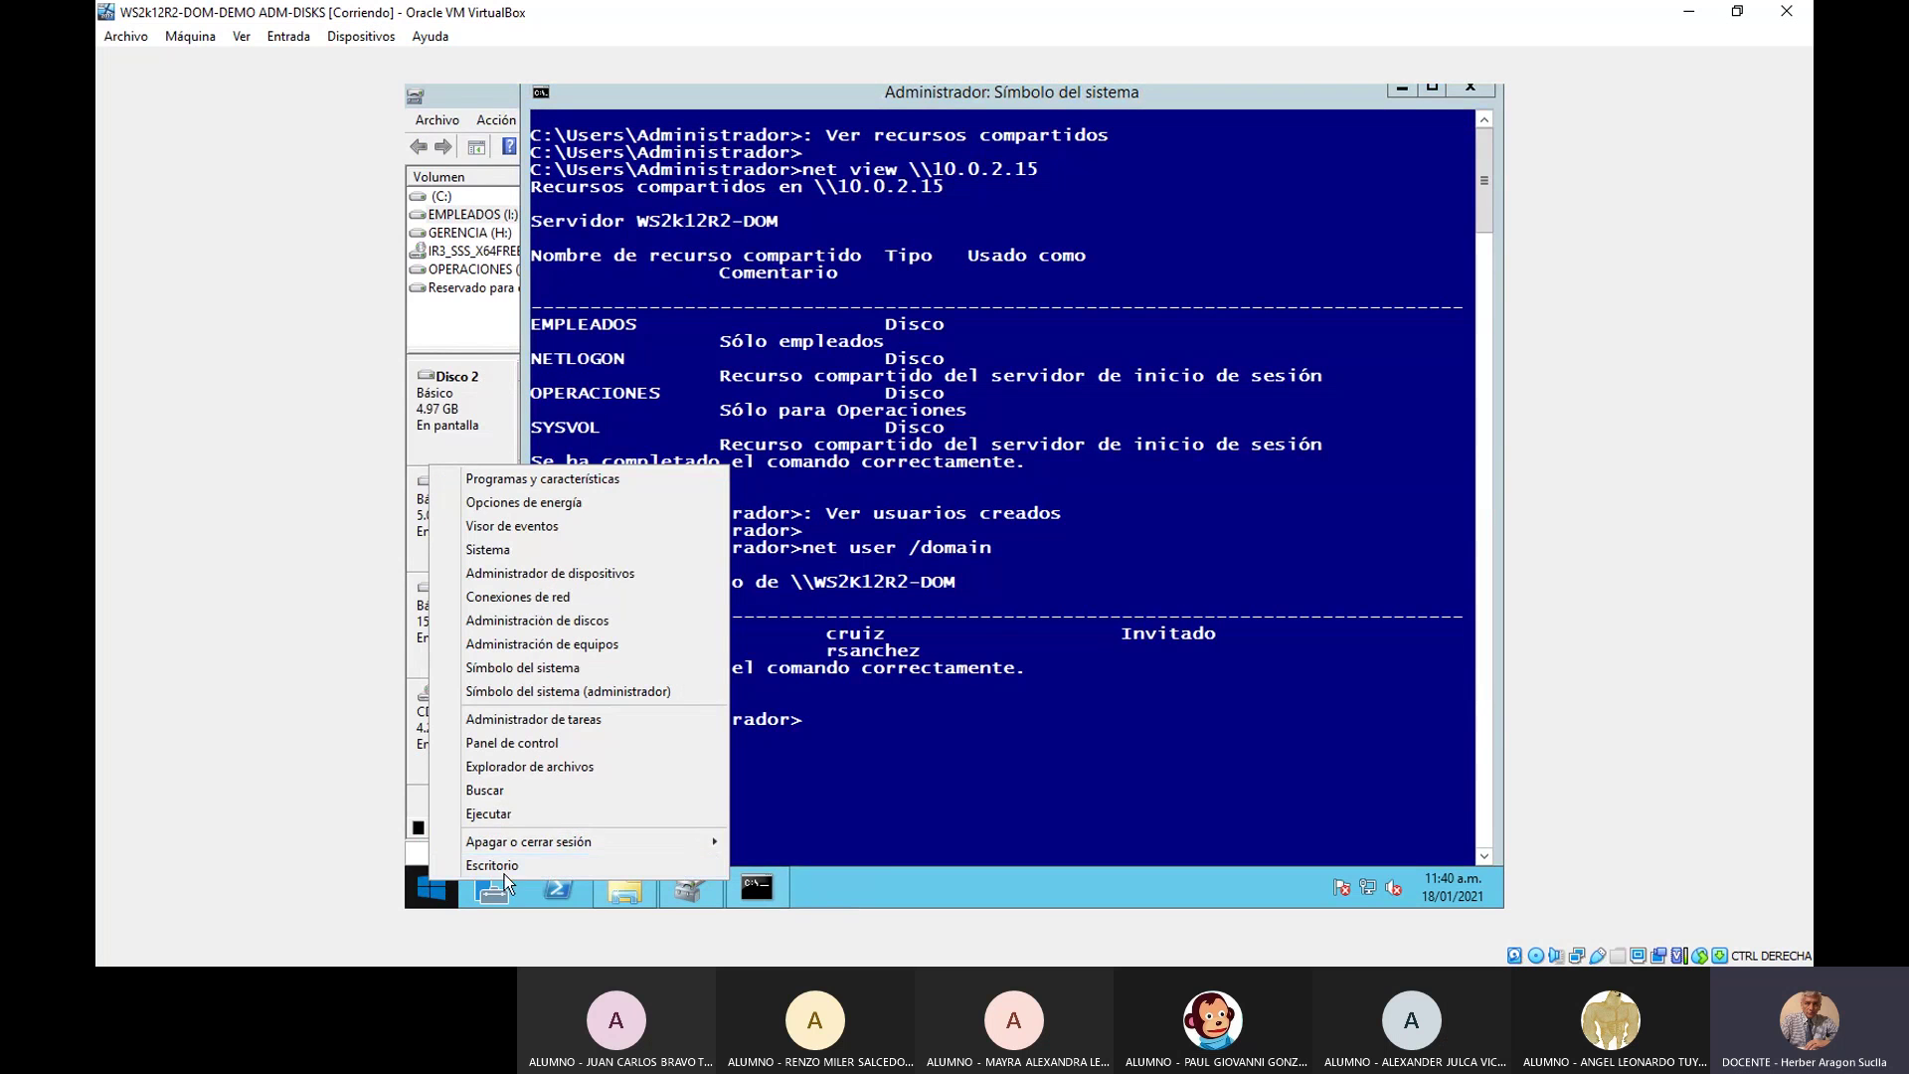
{"action": "left_click", "coordinate": [860, 791]}
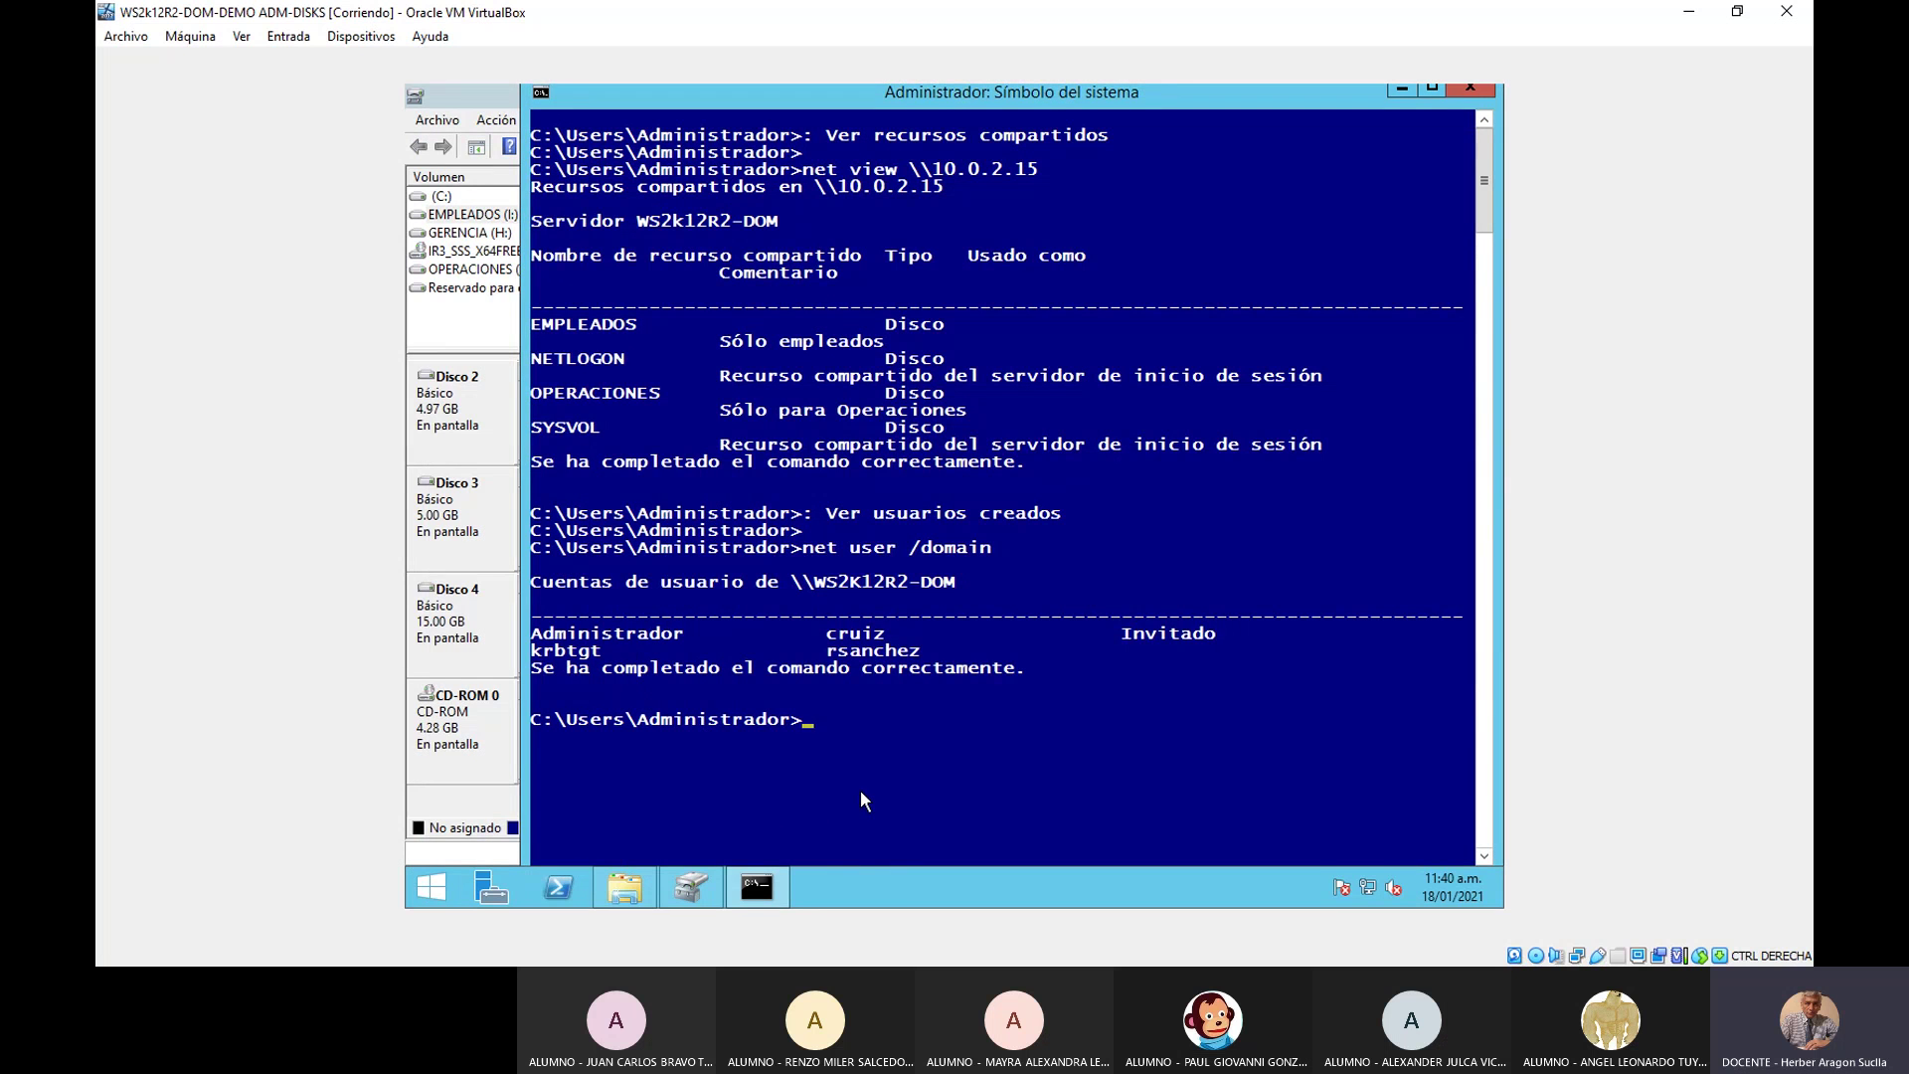
{"action": "right_click", "coordinate": [441, 889]}
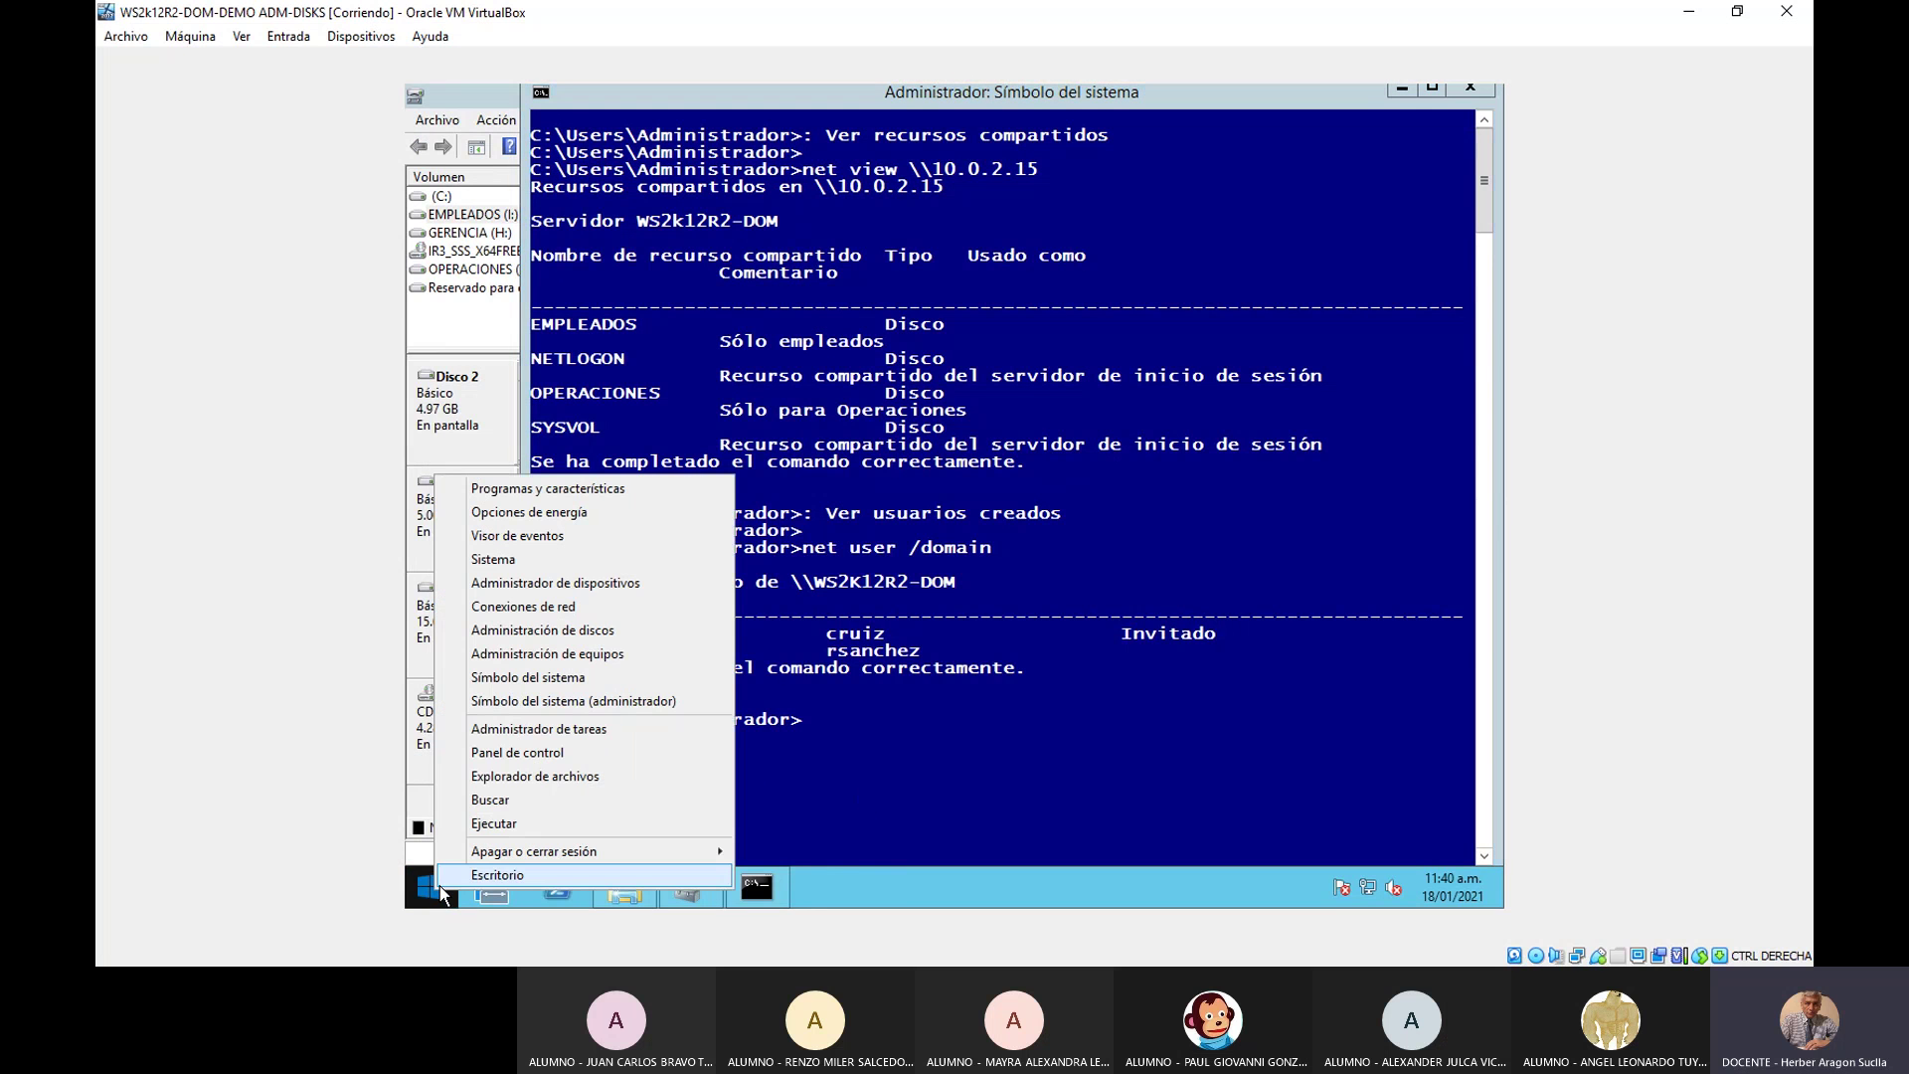
{"action": "left_click", "coordinate": [625, 703]}
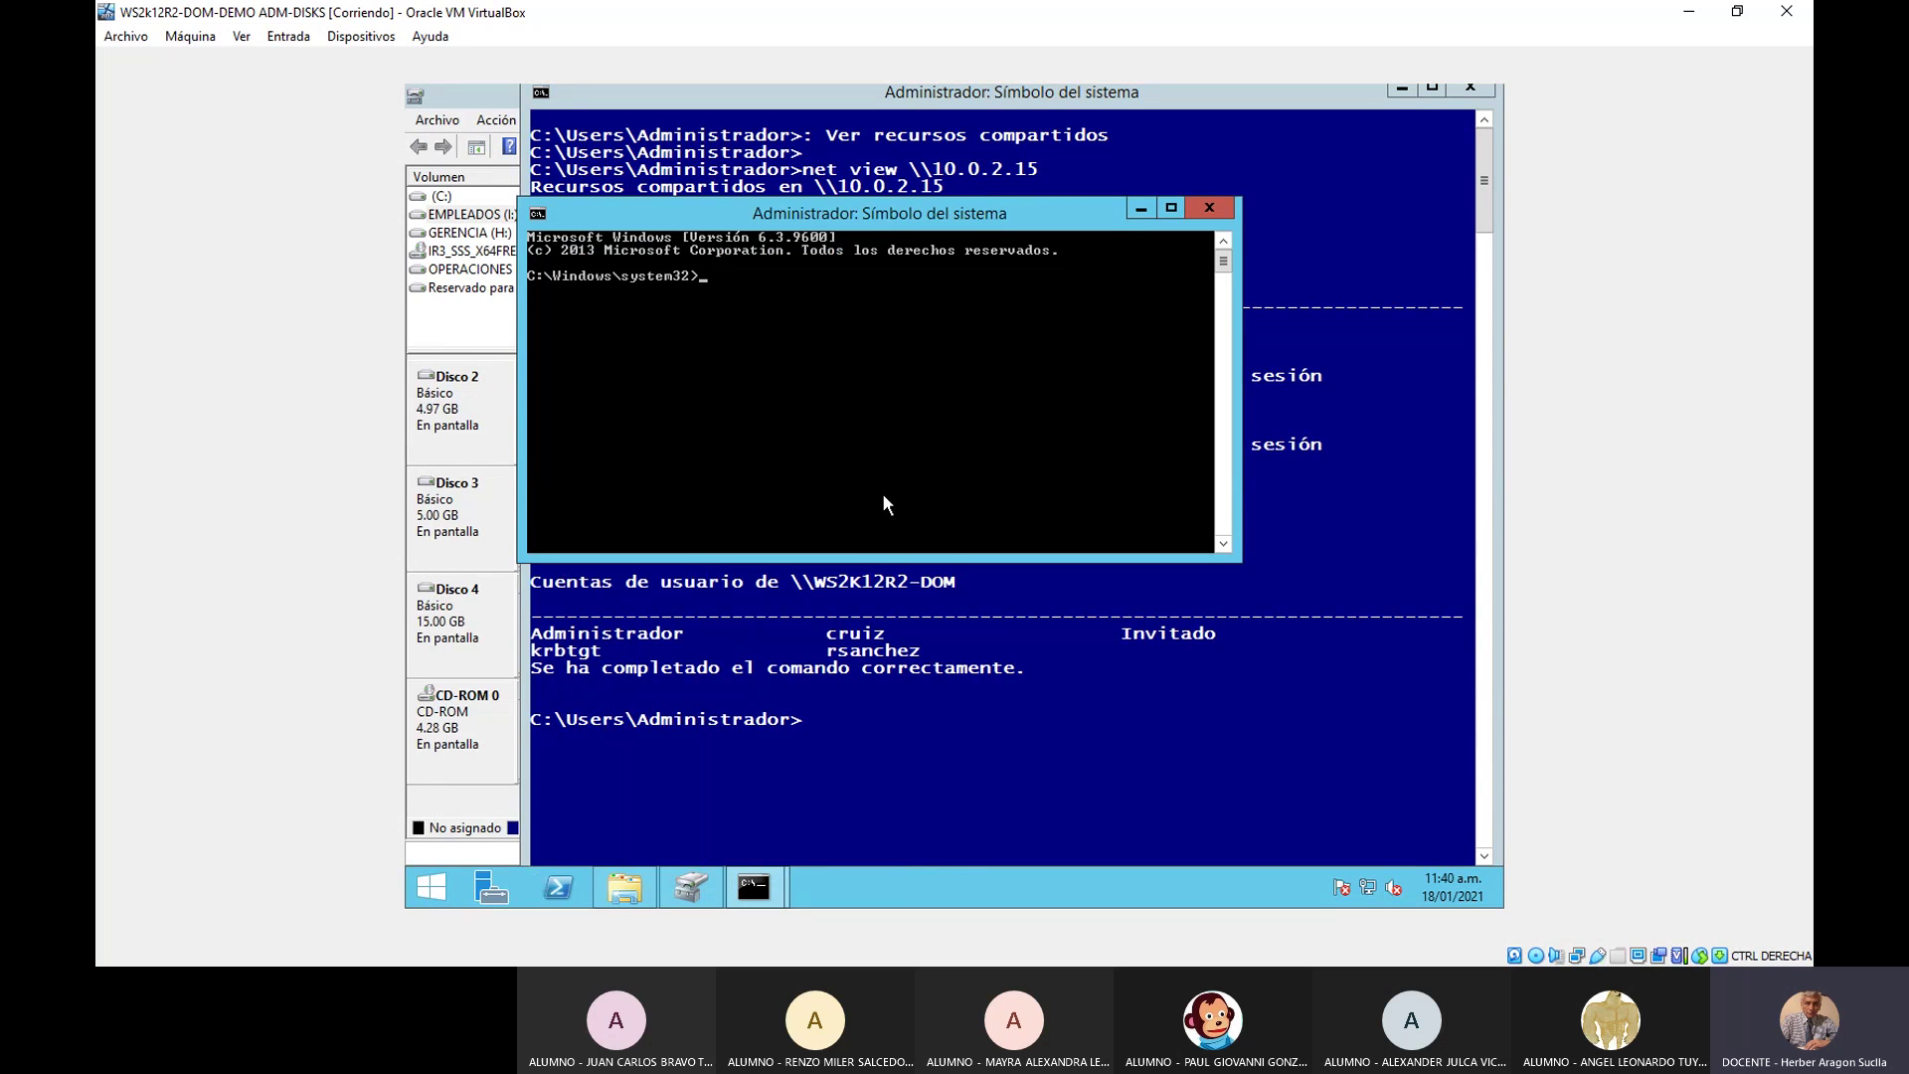
{"action": "type", "text": "dir *.msc"}
{"action": "key", "text": "Return"}
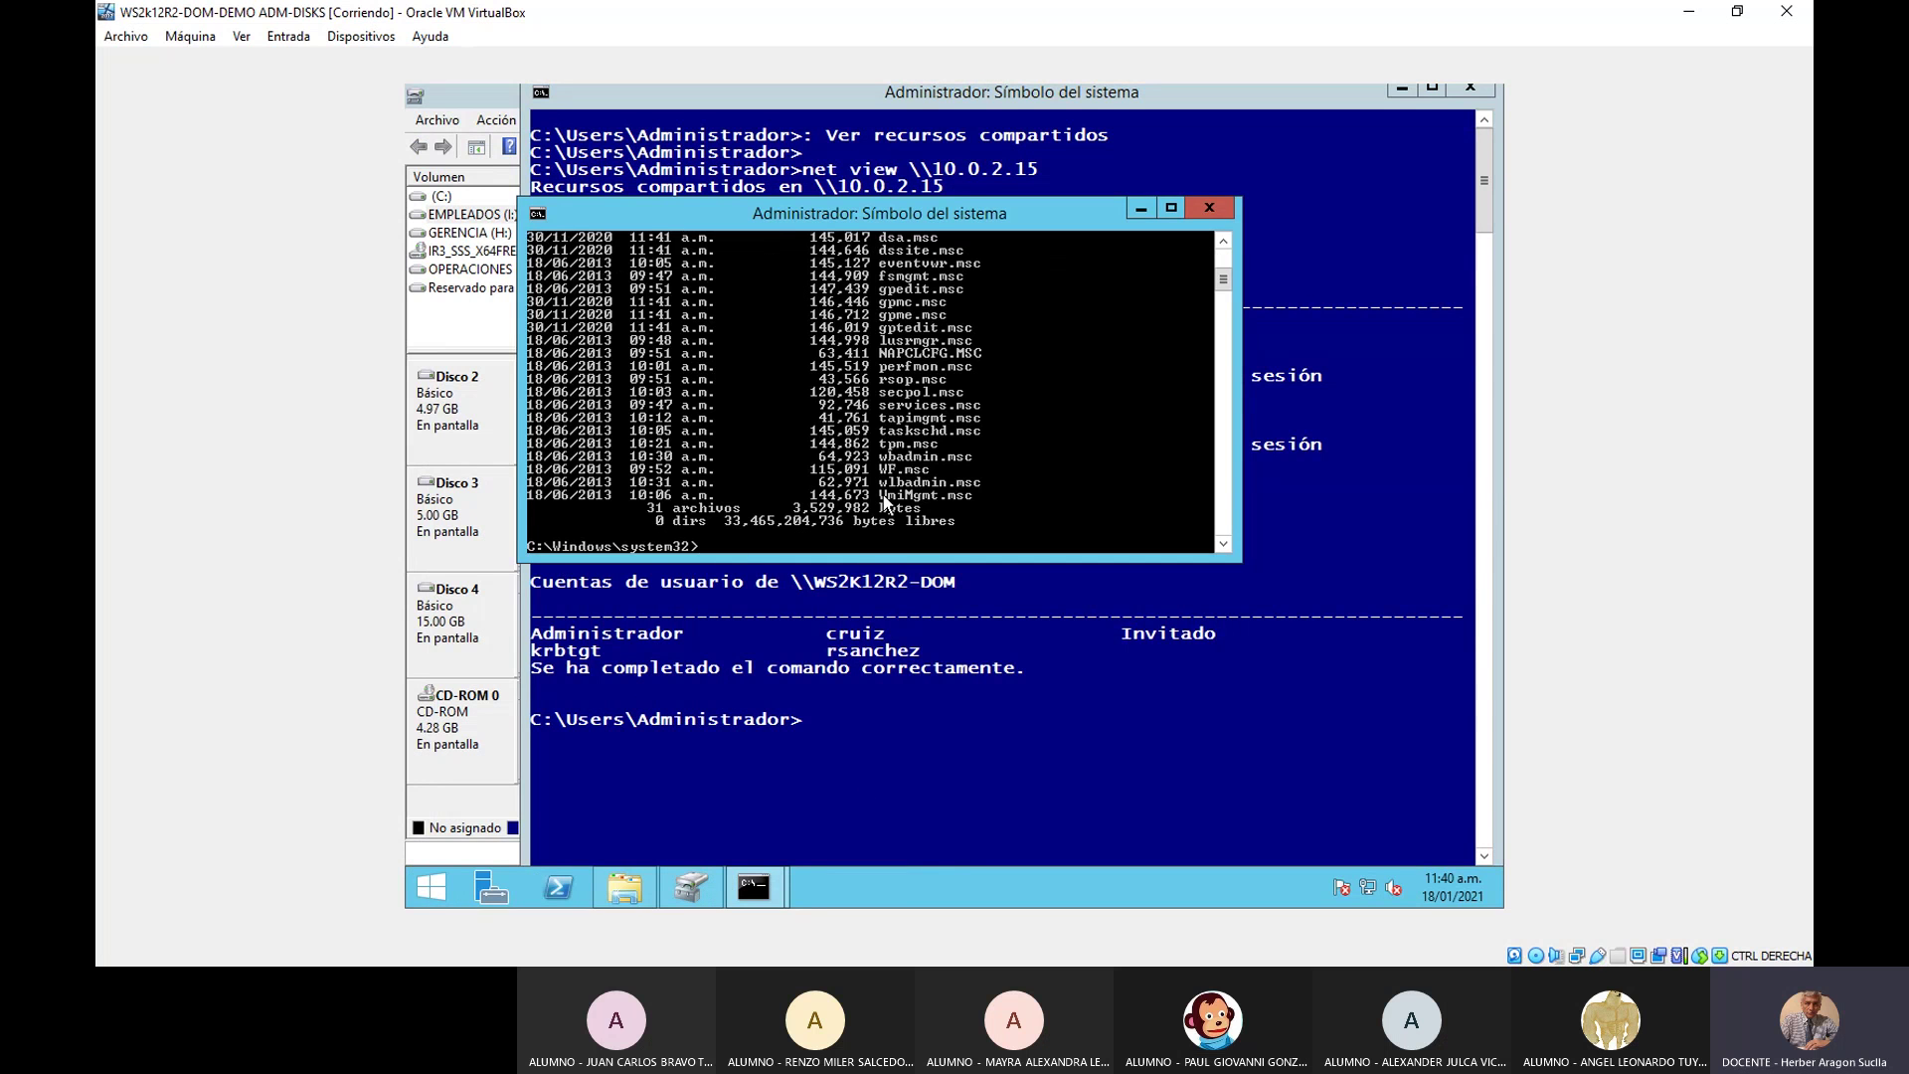
- Maximize the new command prompt and list the .msc files in wide format with "dir *.msc /w"
{"action": "left_click", "coordinate": [1170, 208]}
{"action": "key", "text": "Up"}
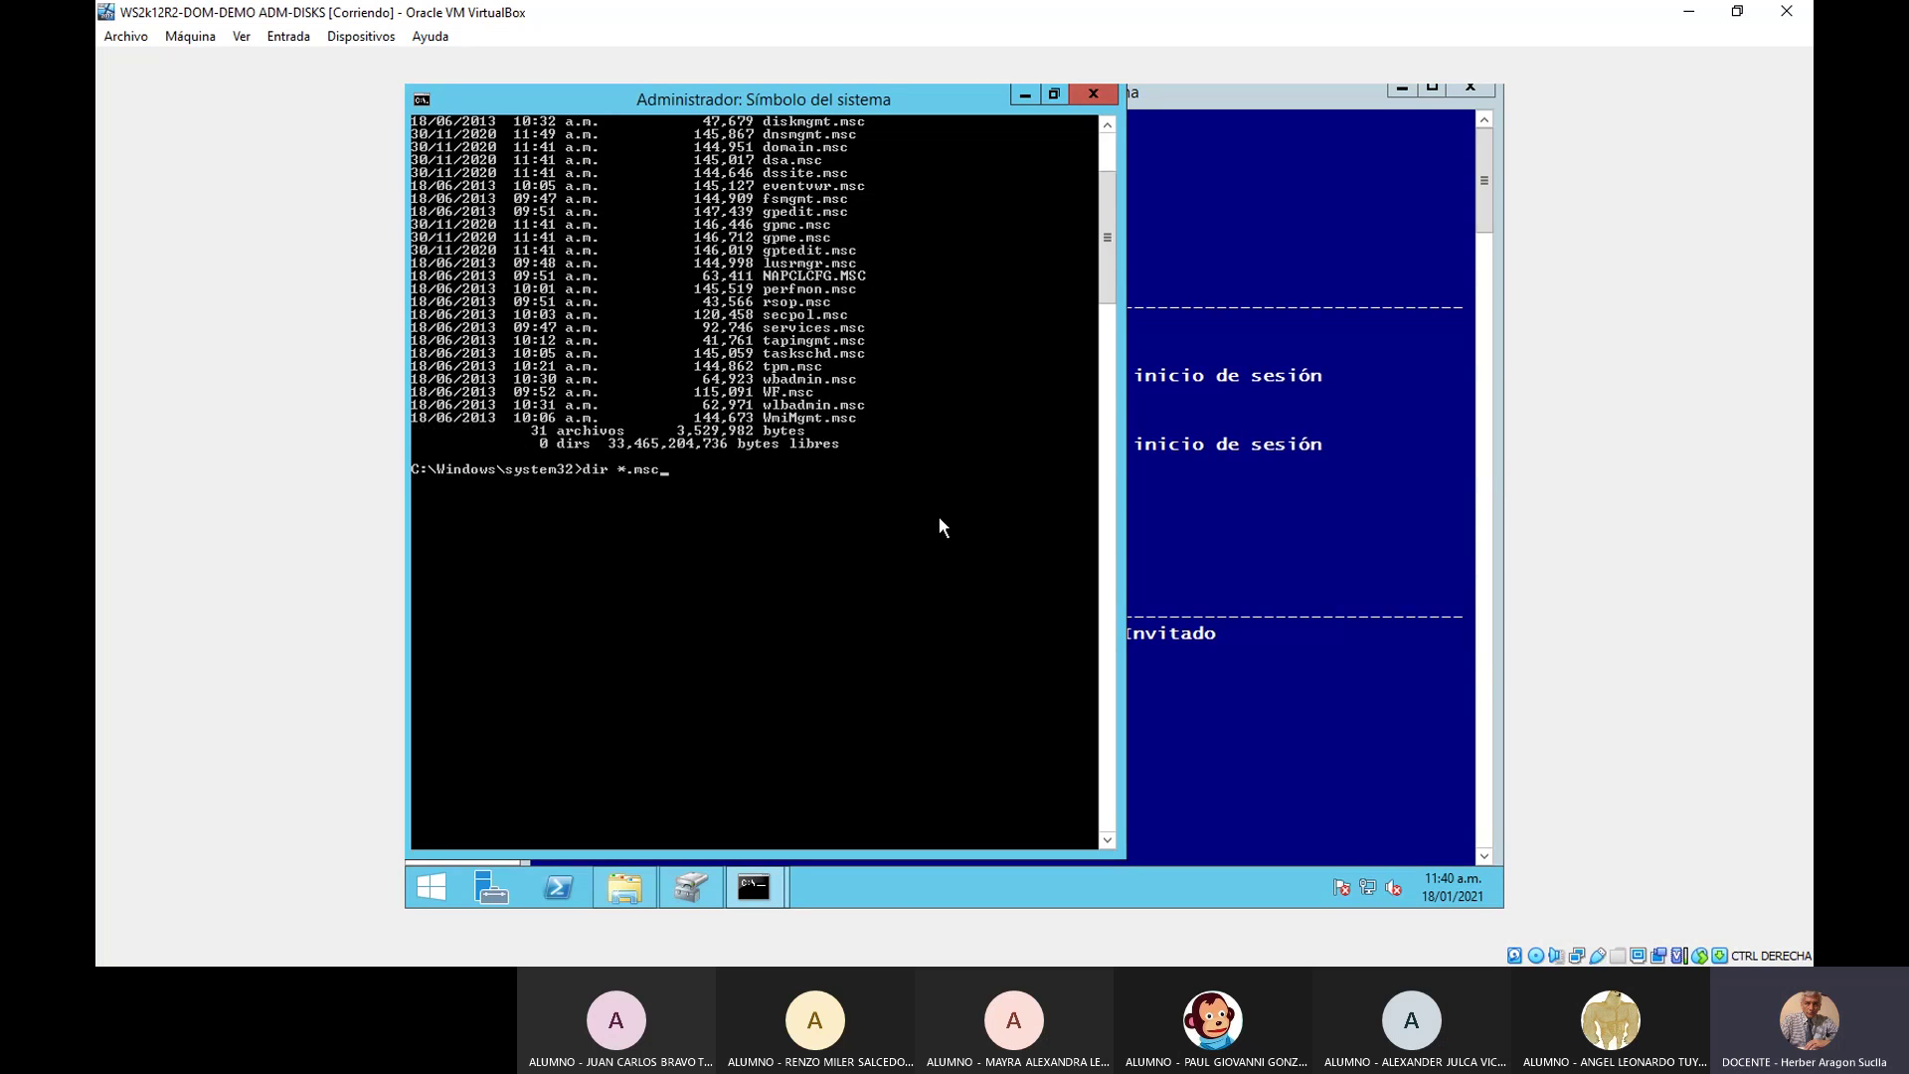
{"action": "type", "text": "/w"}
{"action": "key", "text": "Return"}
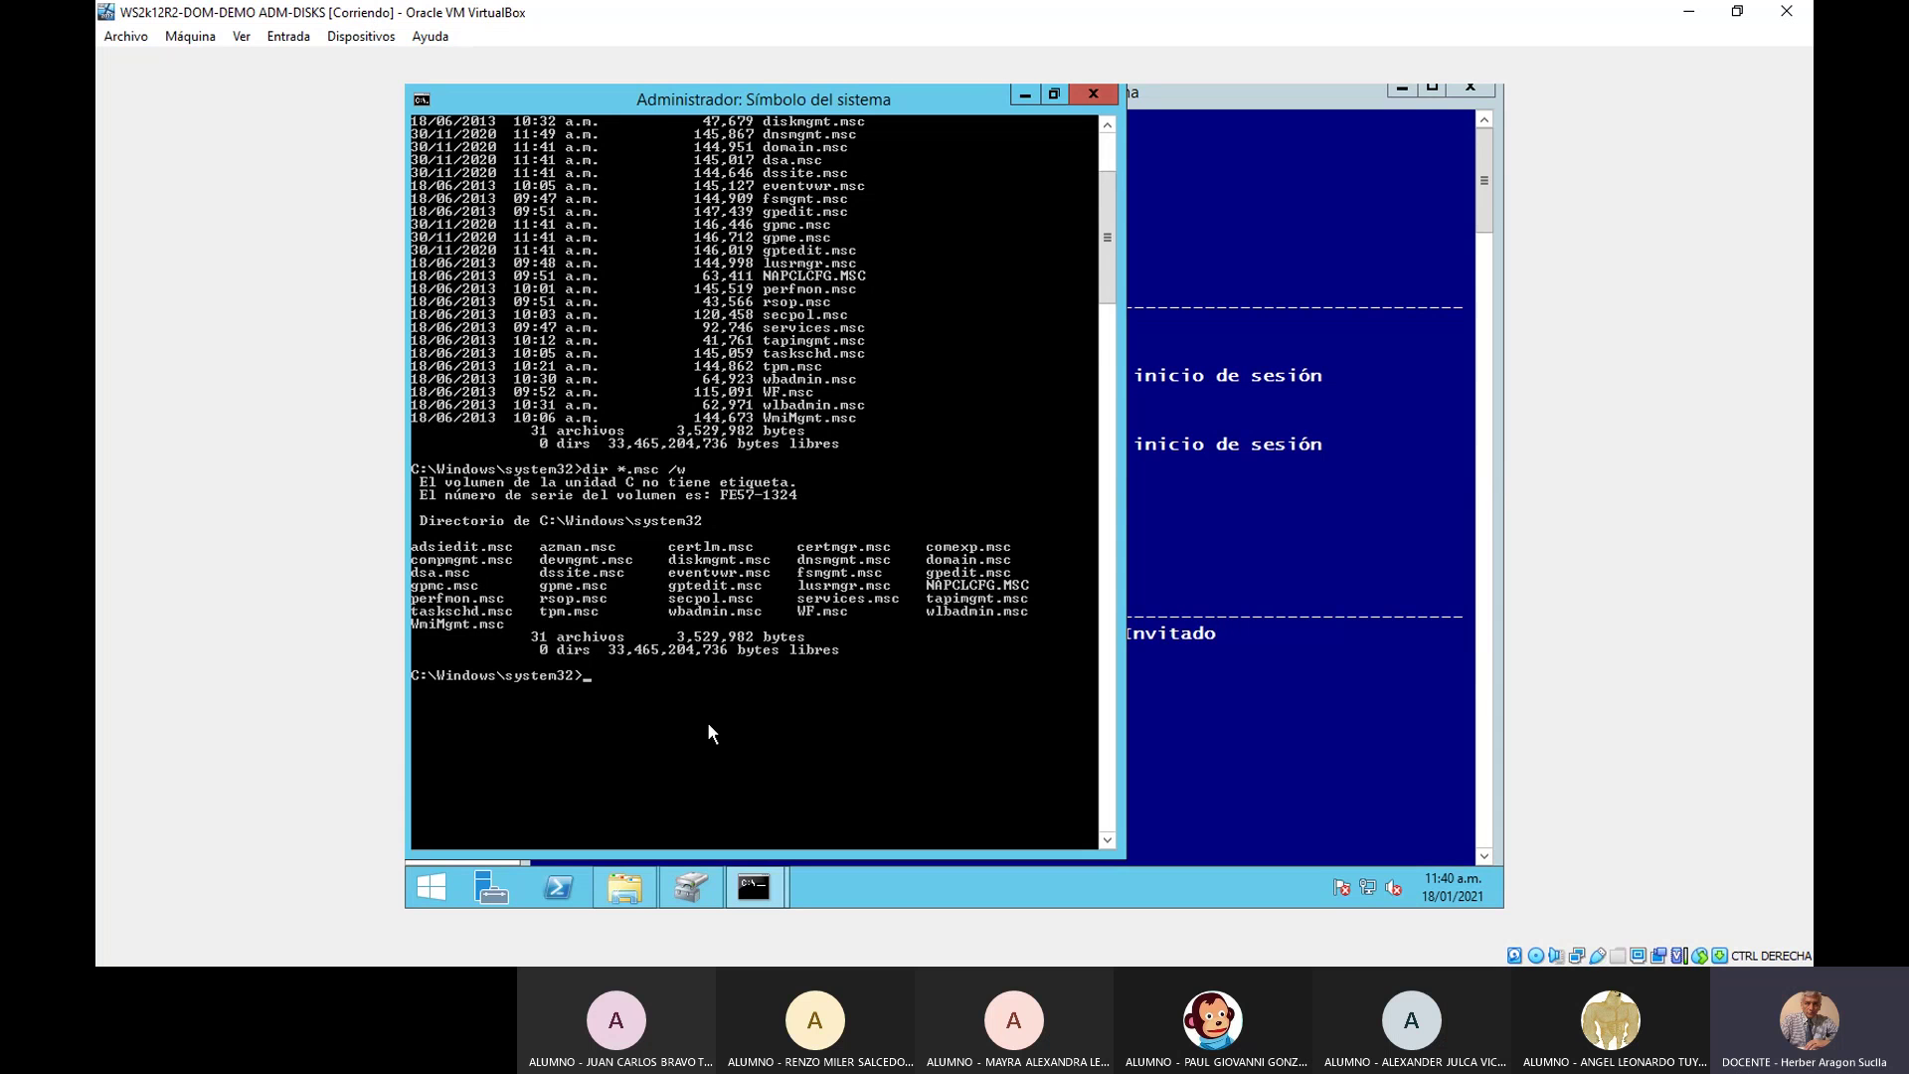
- Launch dsa.msc from the first command prompt and show the DATACENTER.COM Users container with a wider name column
{"action": "left_click", "coordinate": [1273, 753]}
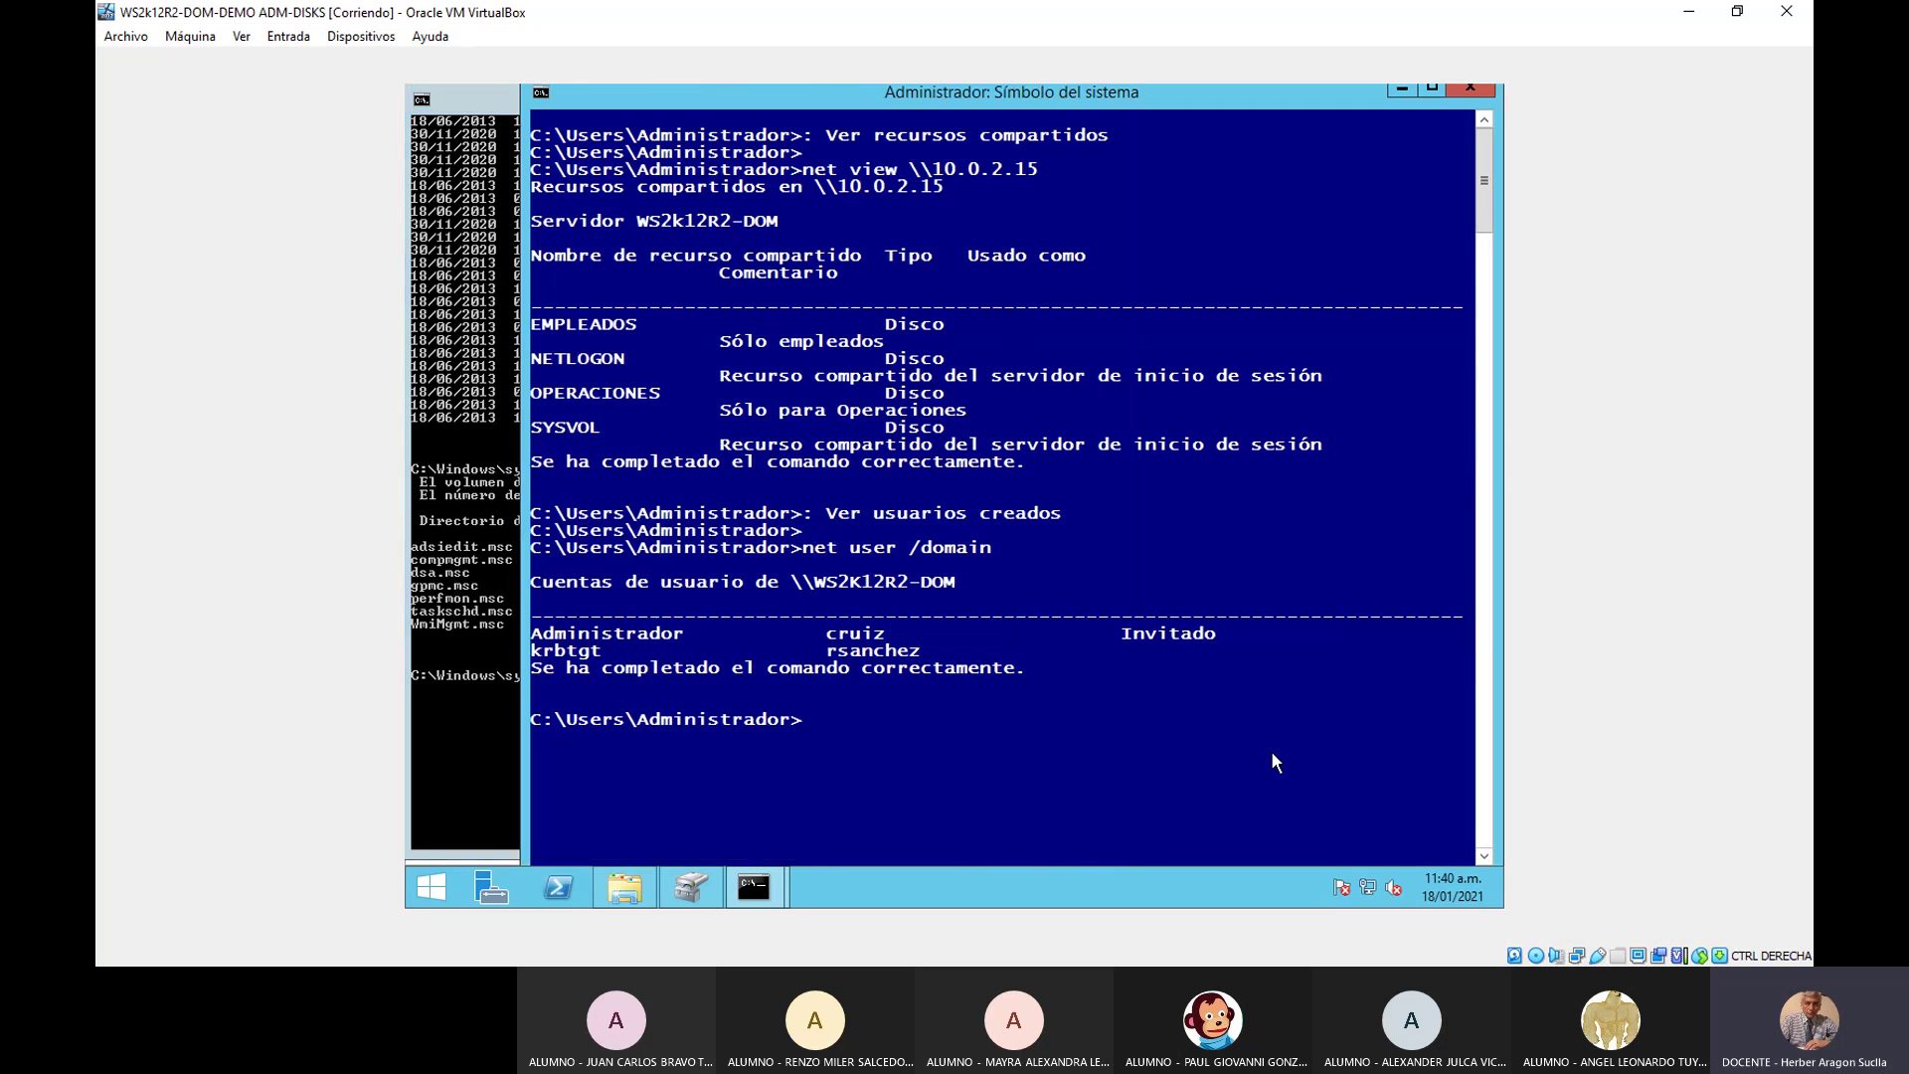
{"action": "type", "text": "dsa.msc"}
{"action": "key", "text": "Return"}
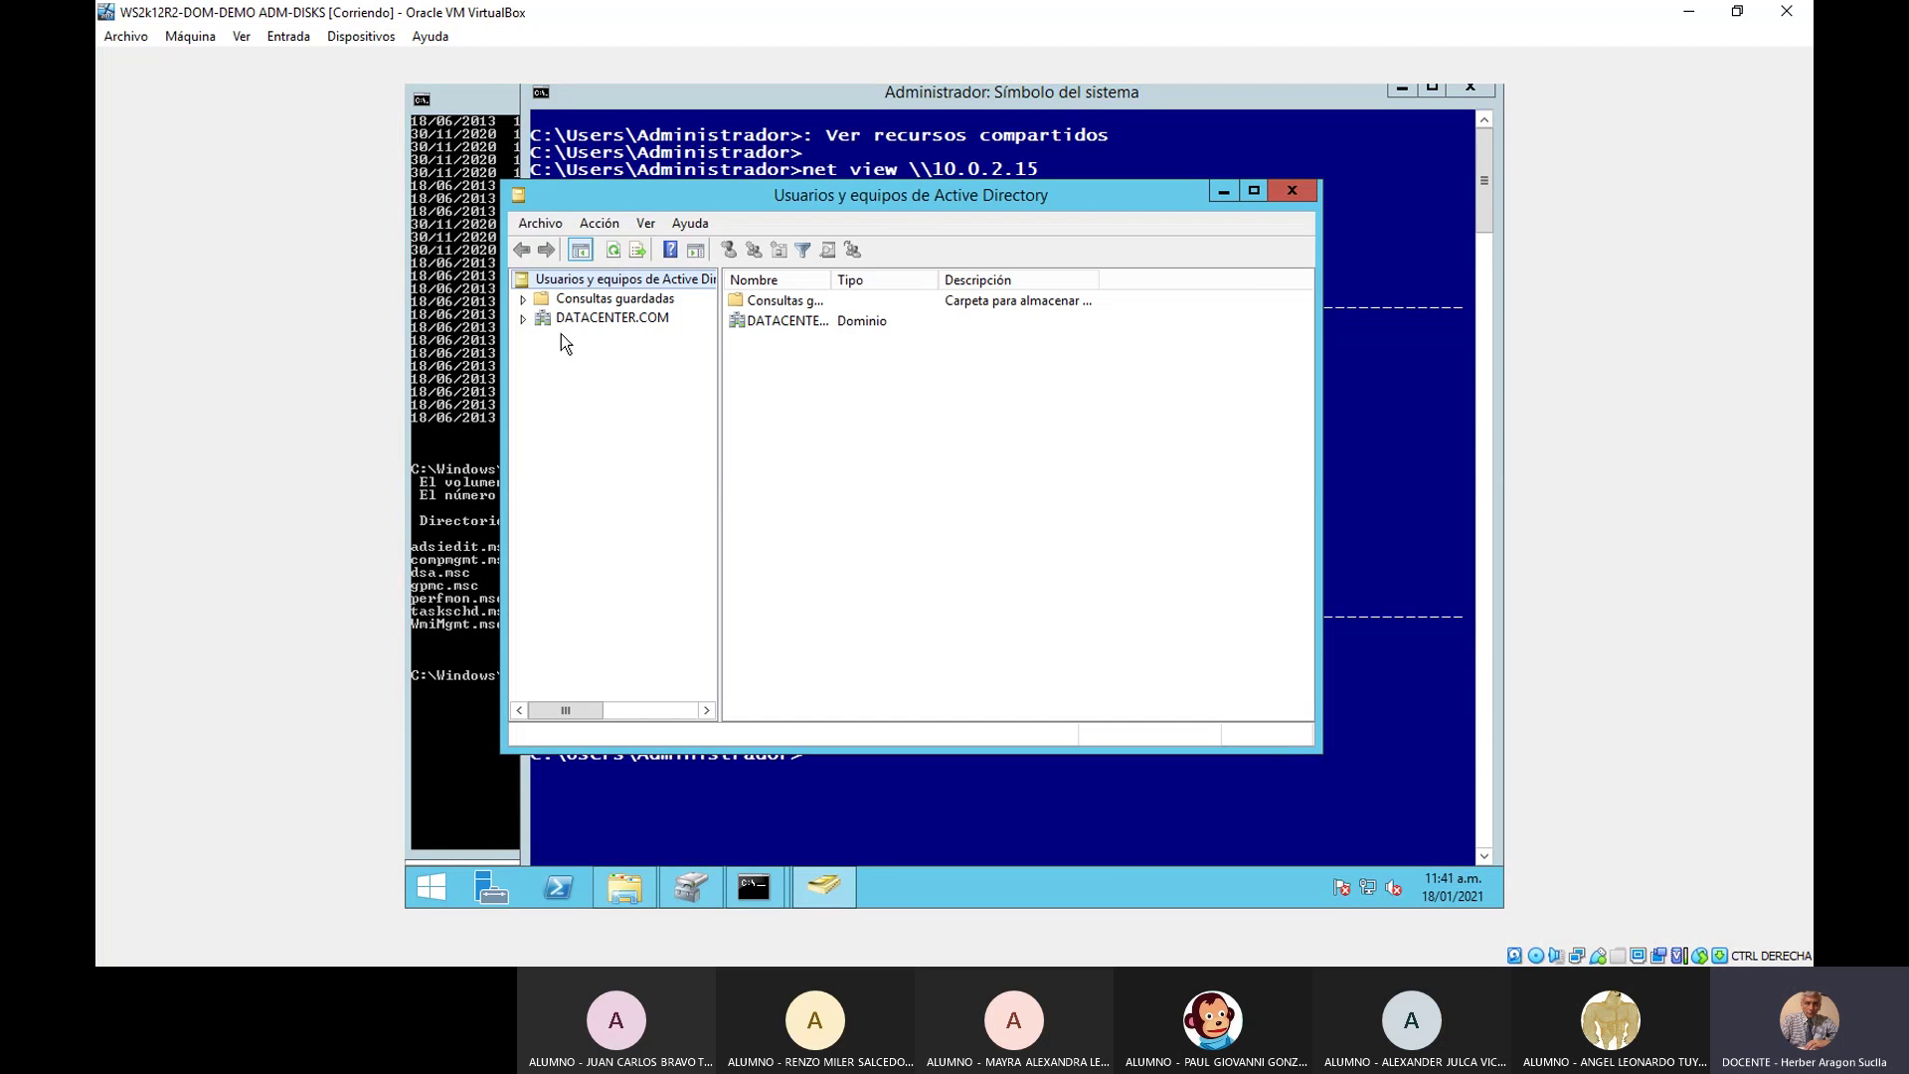
{"action": "left_click", "coordinate": [524, 322]}
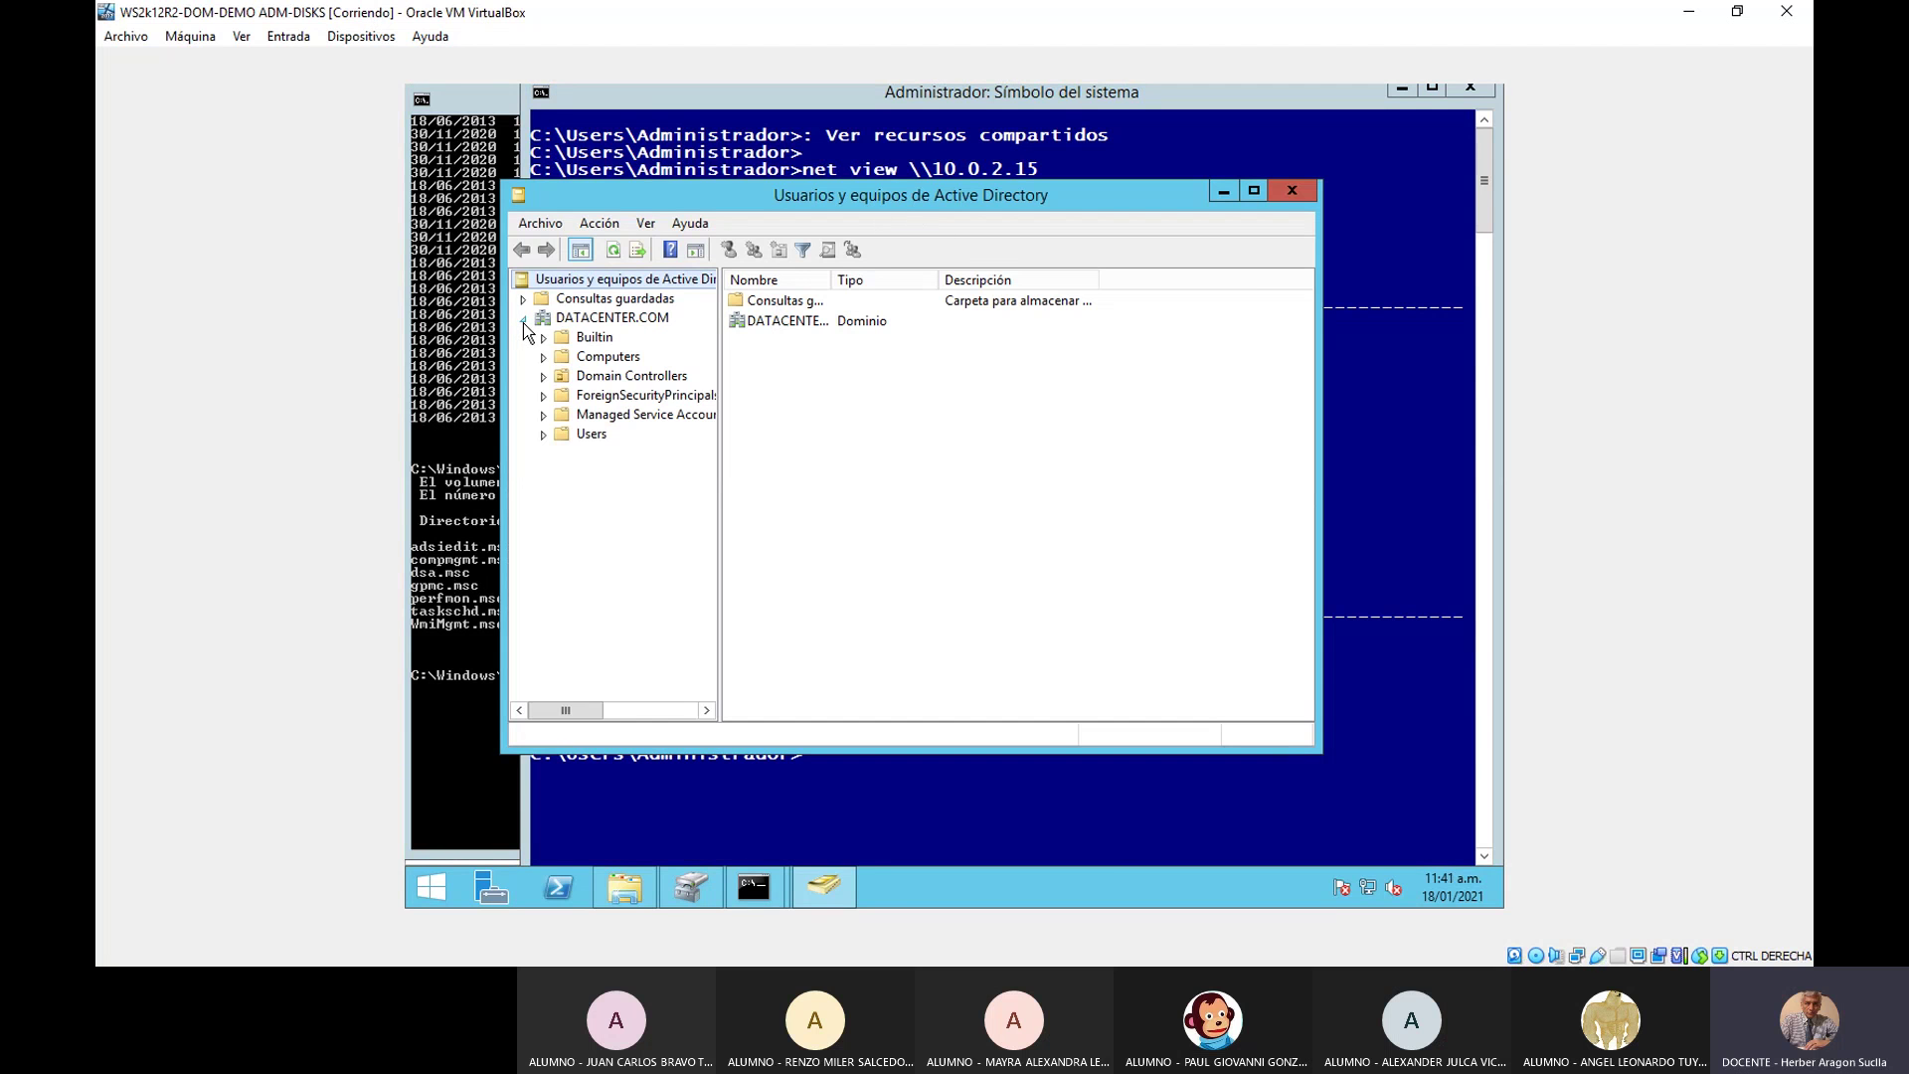
{"action": "left_click", "coordinate": [590, 437]}
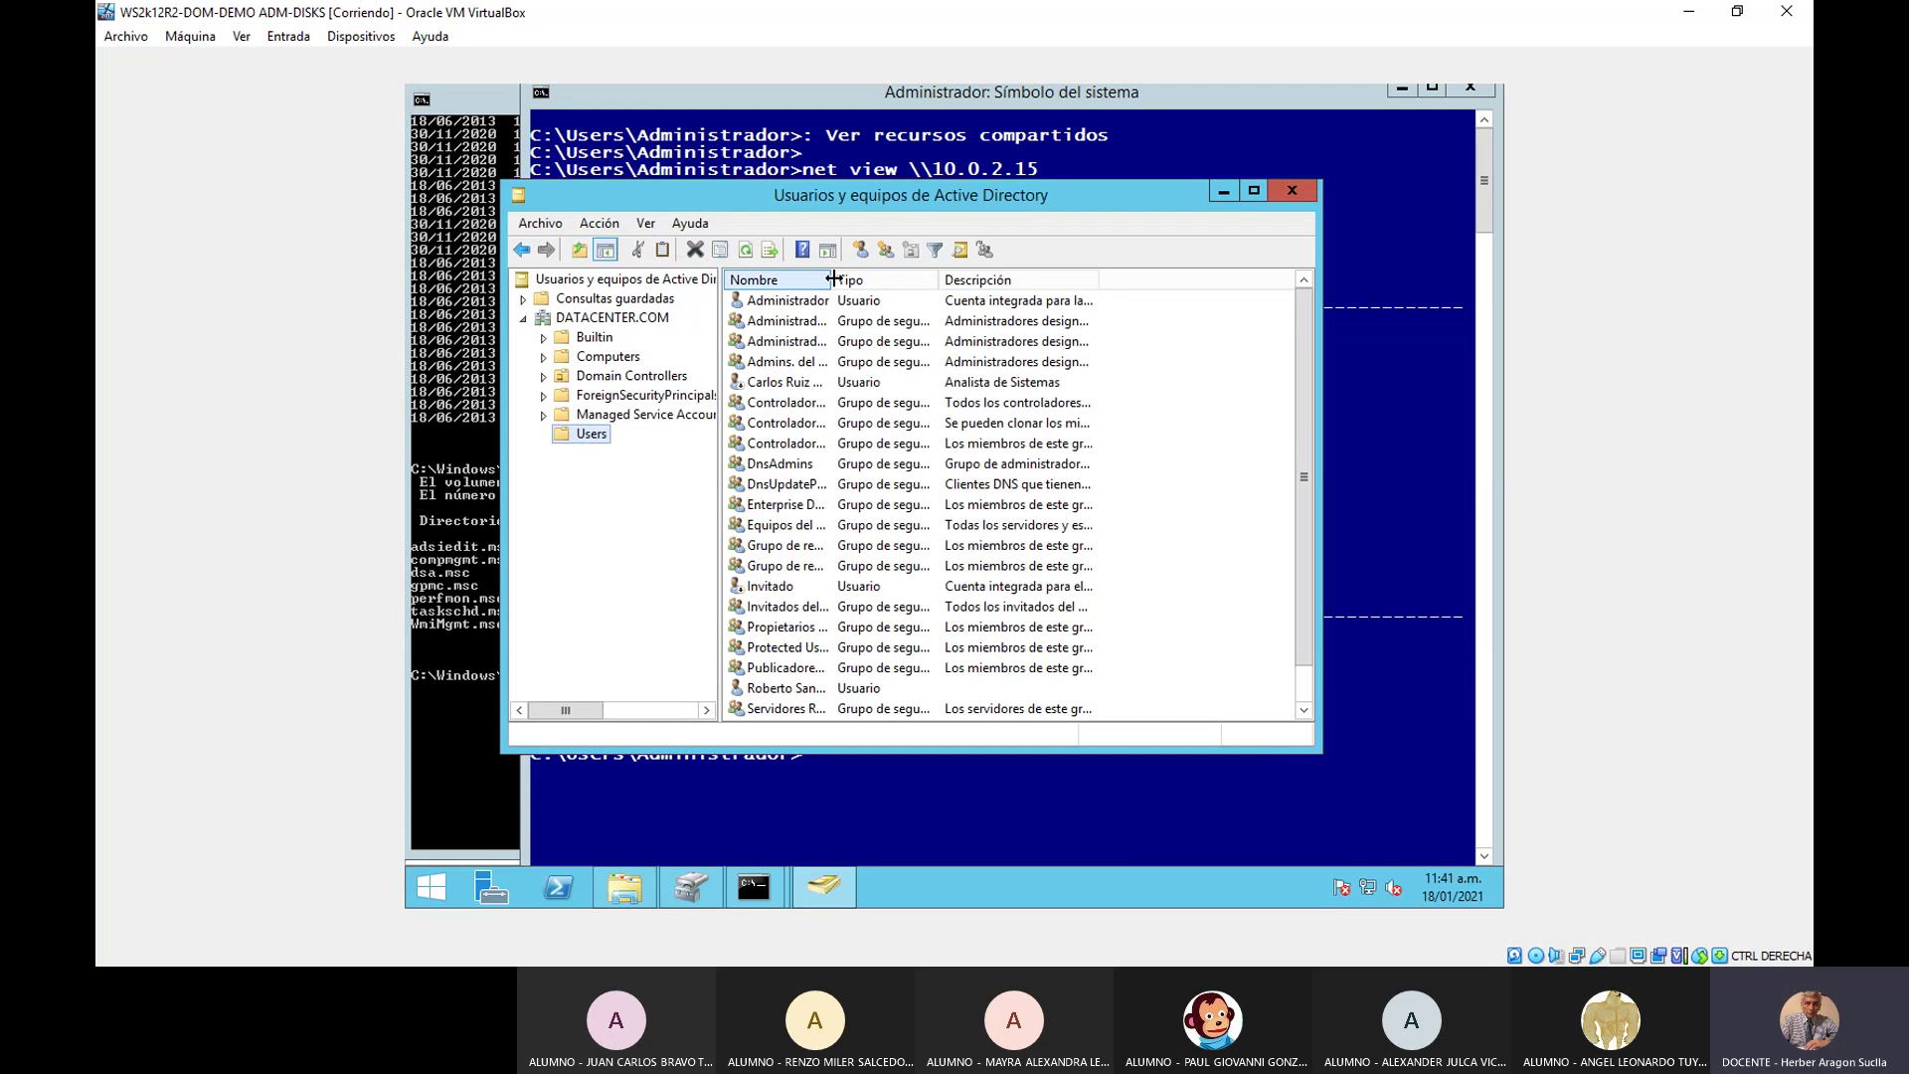
{"action": "left_click_drag", "start_coordinate": [836, 281], "coordinate": [935, 293]}
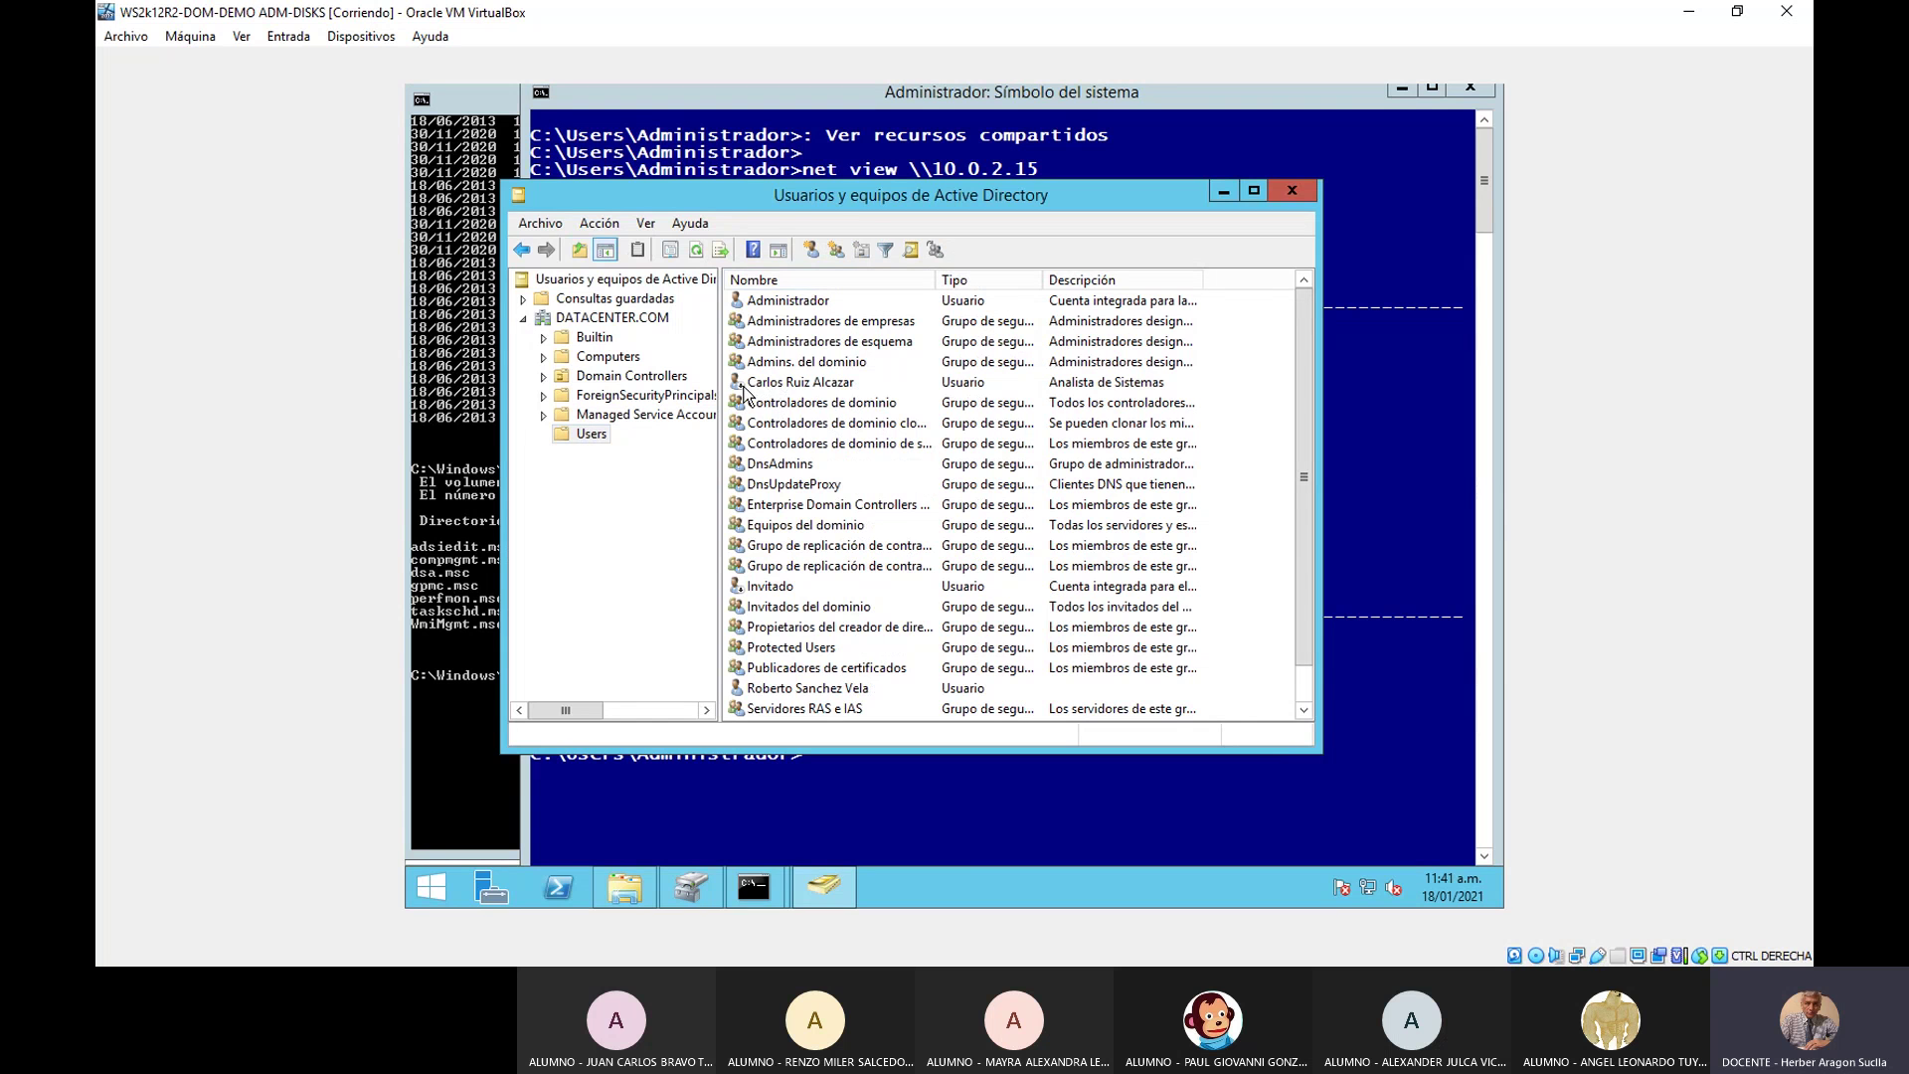
- Open the properties of the domain user described as "Analista de Sistemas"
{"action": "right_click", "coordinate": [817, 387]}
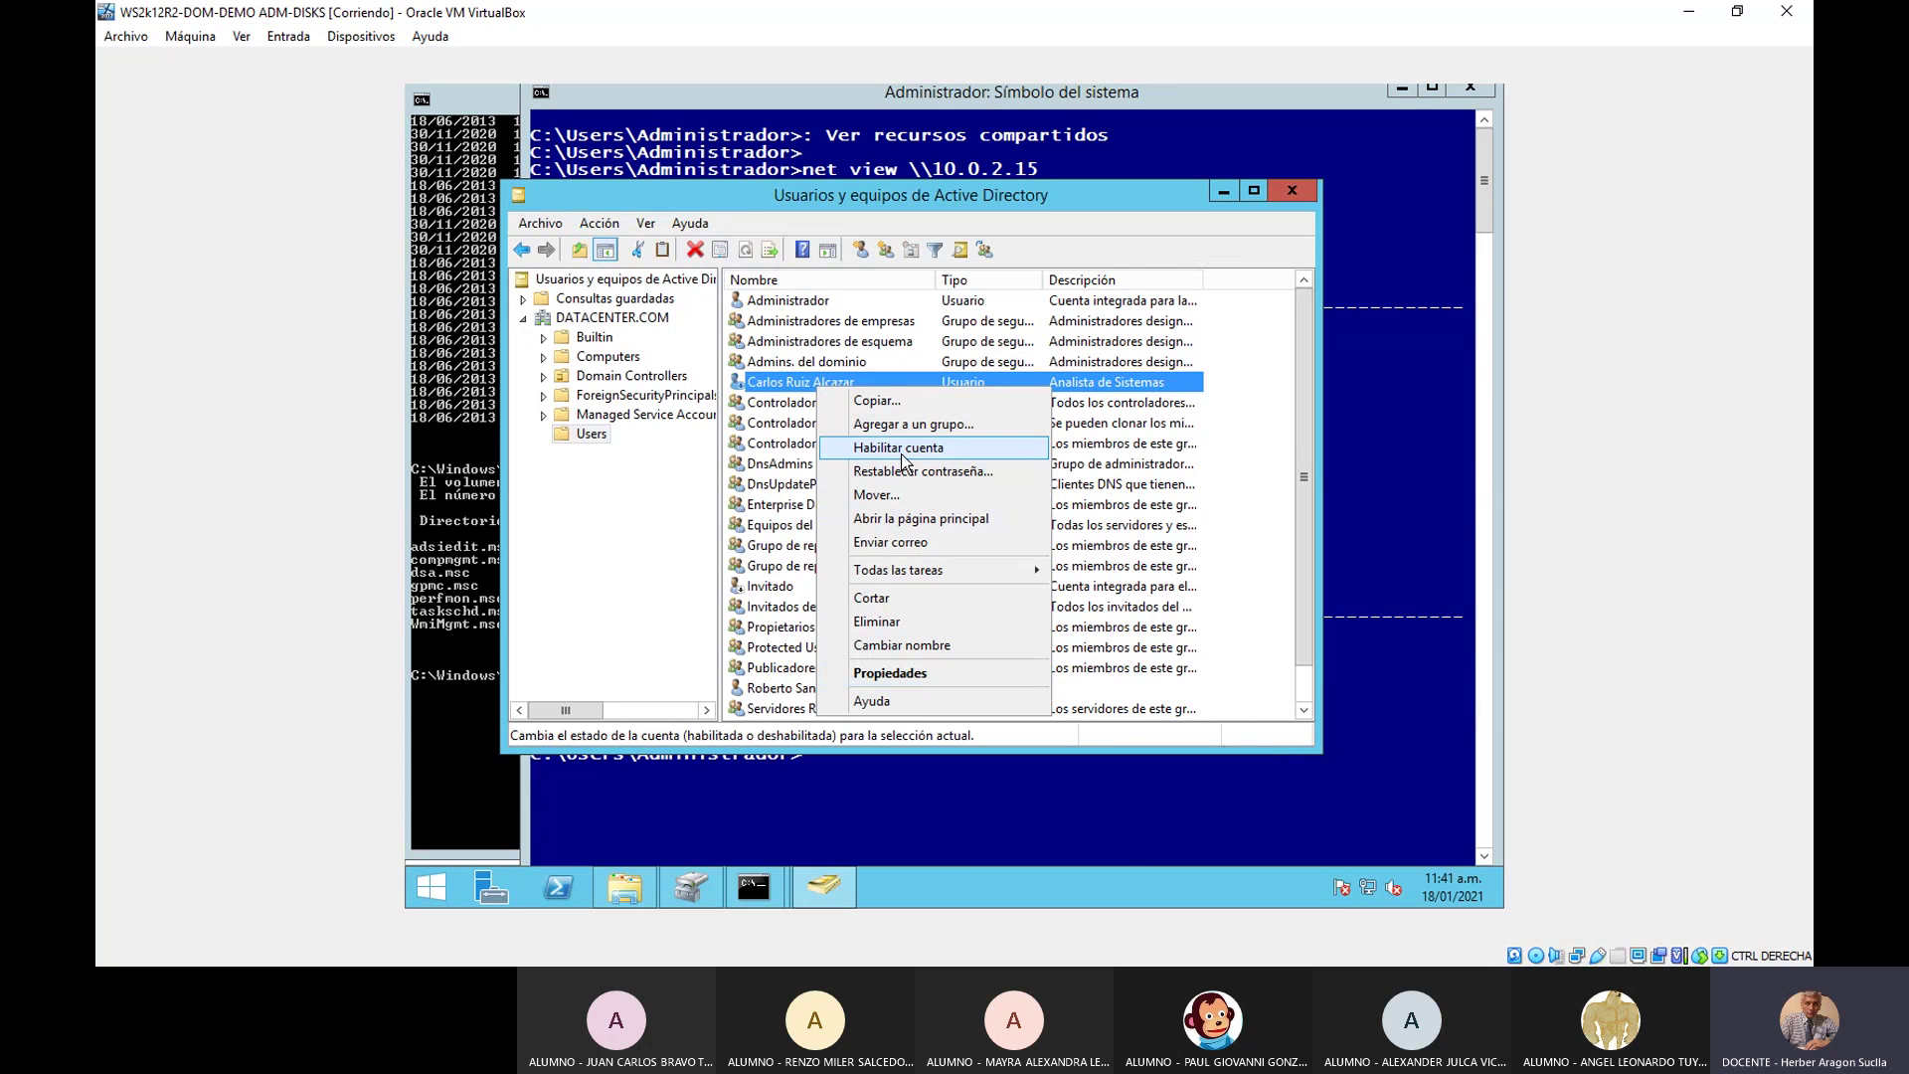
{"action": "left_click", "coordinate": [933, 674]}
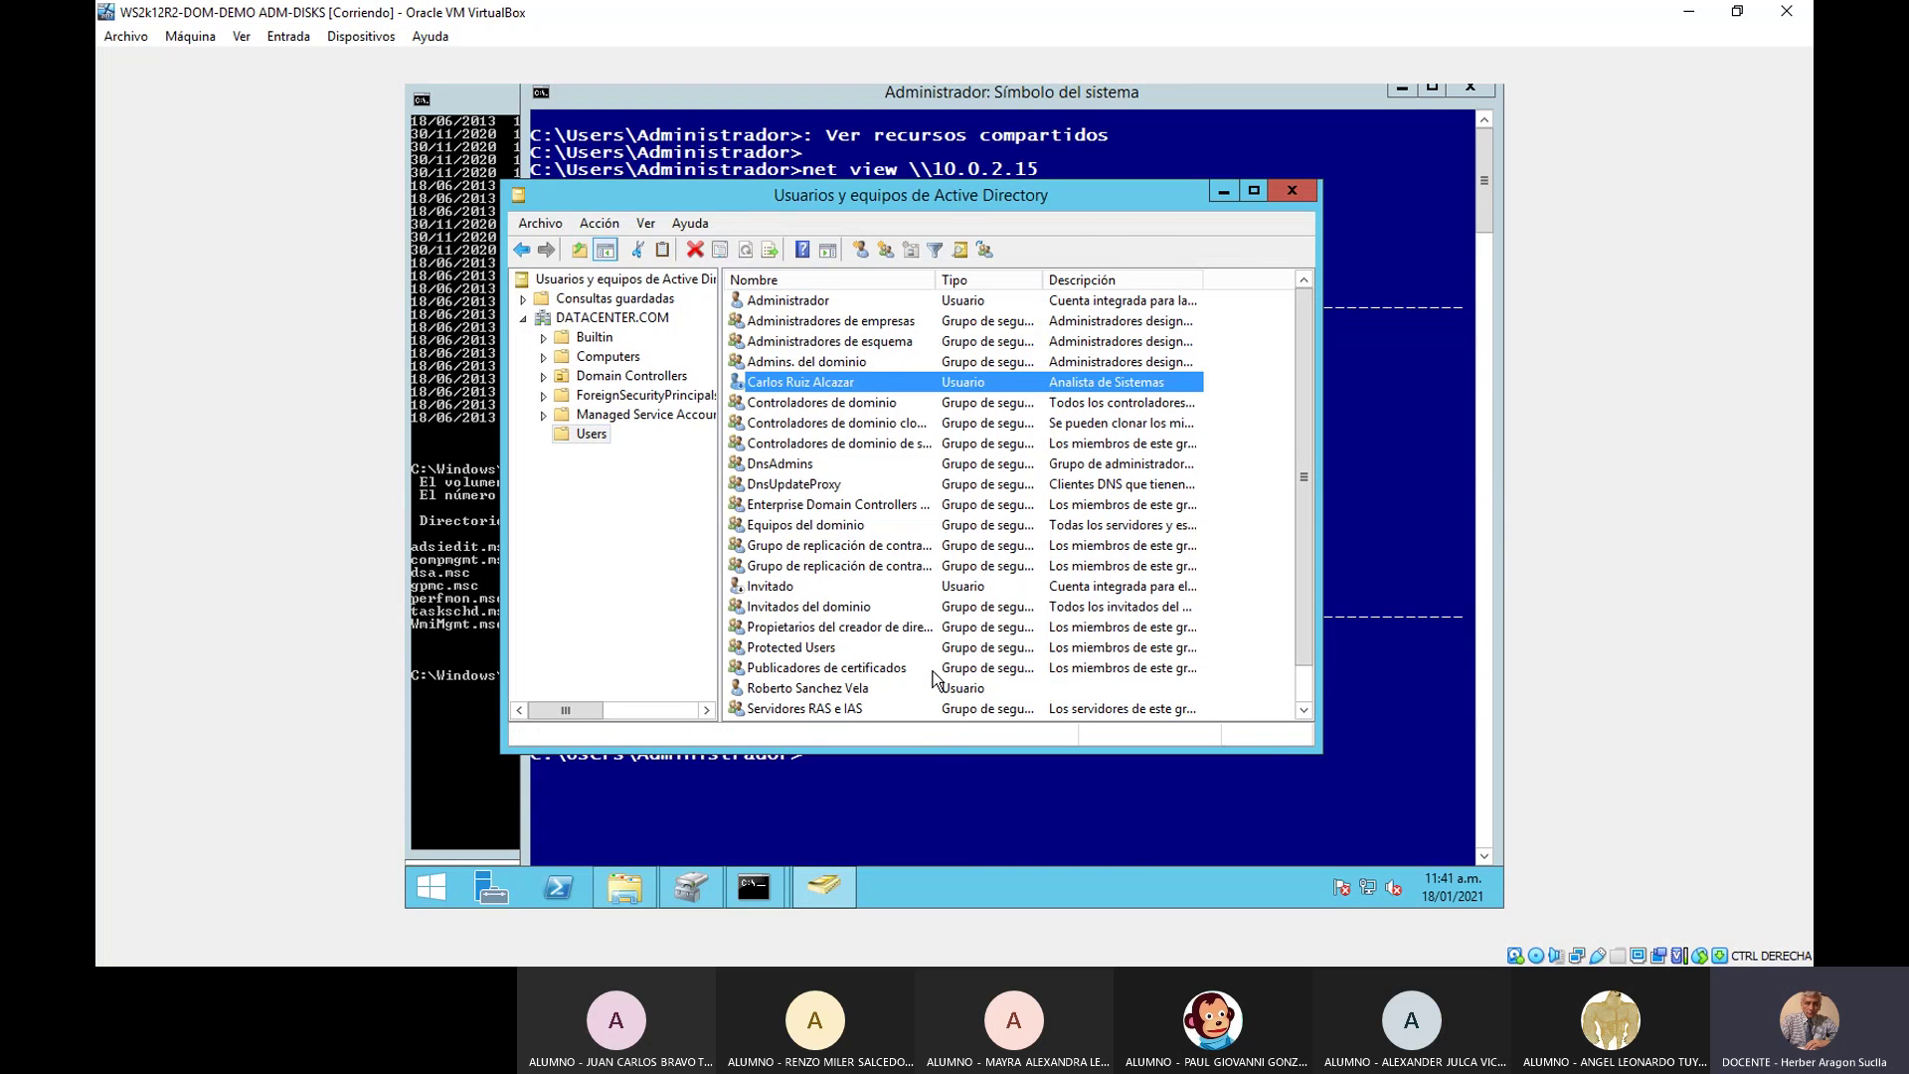